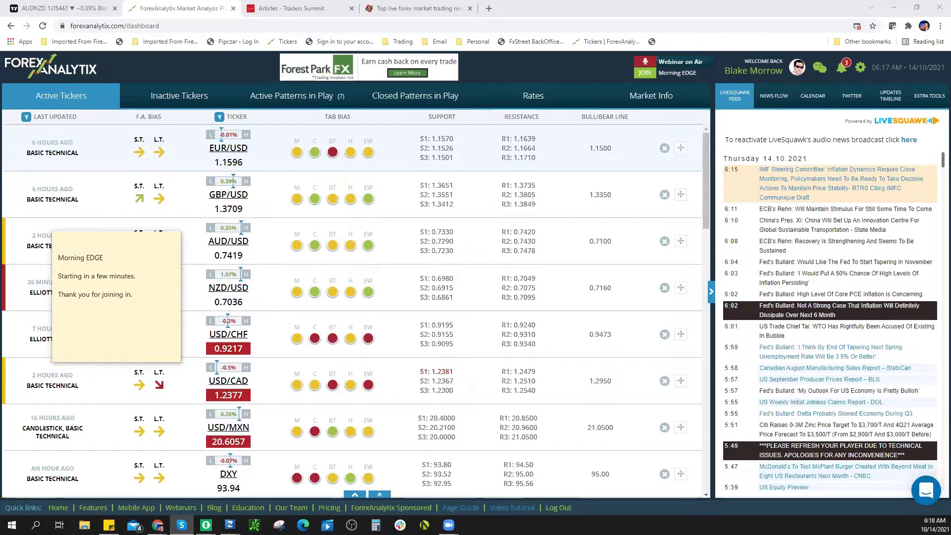
Bring up the AUDNZD 4-hour chart in TradingView, leaving the ForexAnalytix tickers dashboard
left_click(66, 8)
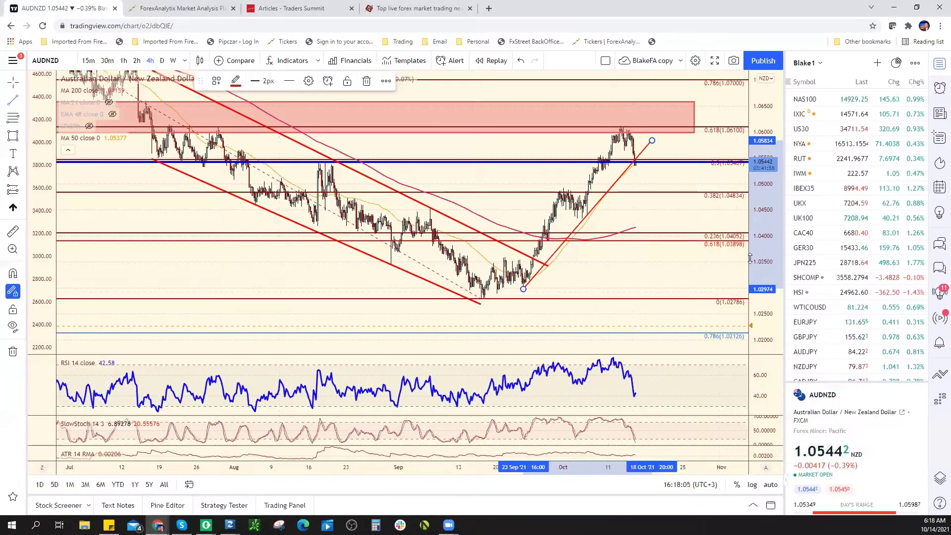
Load the SPX500USD (S&P 500 index) 4-hour chart from the watchlist
scroll(626, 268, "up", 4)
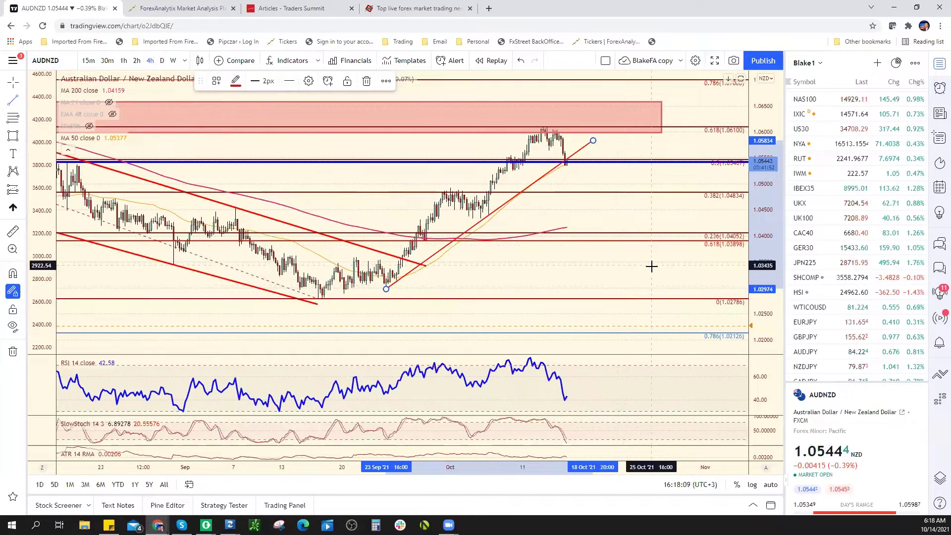
scroll(852, 265, "up", 2)
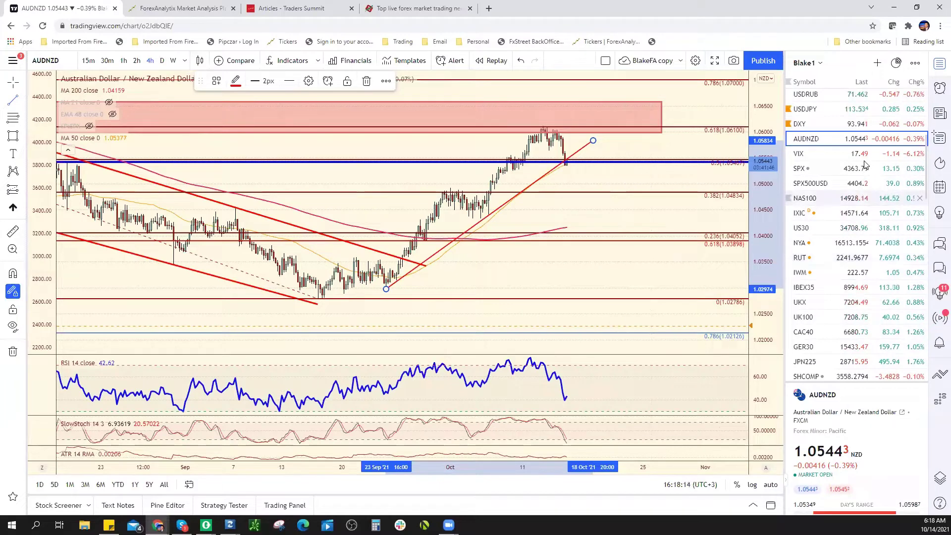
left_click(857, 187)
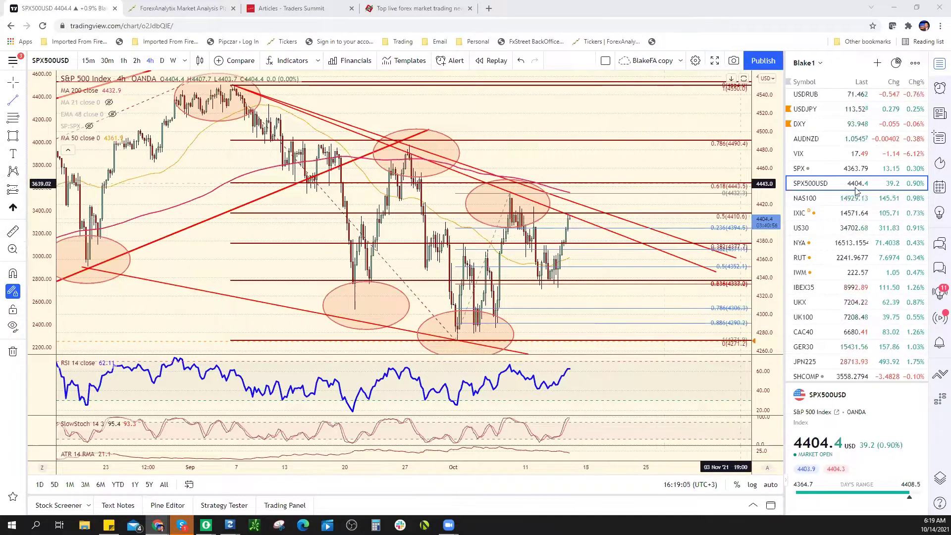
Flip between the EURJPY and SPX500USD charts twice to compare them, ending on SPX500USD
scroll(890, 262, "down", 3)
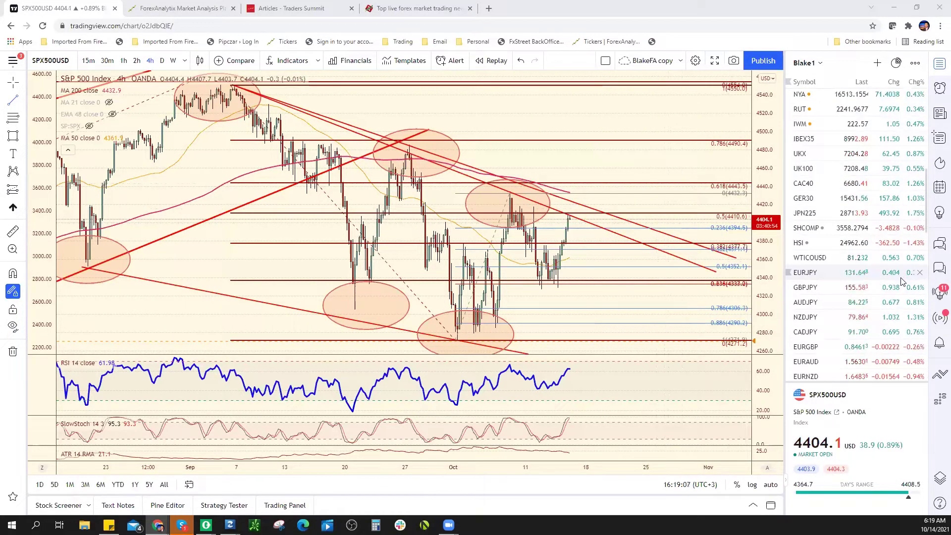
left_click(899, 276)
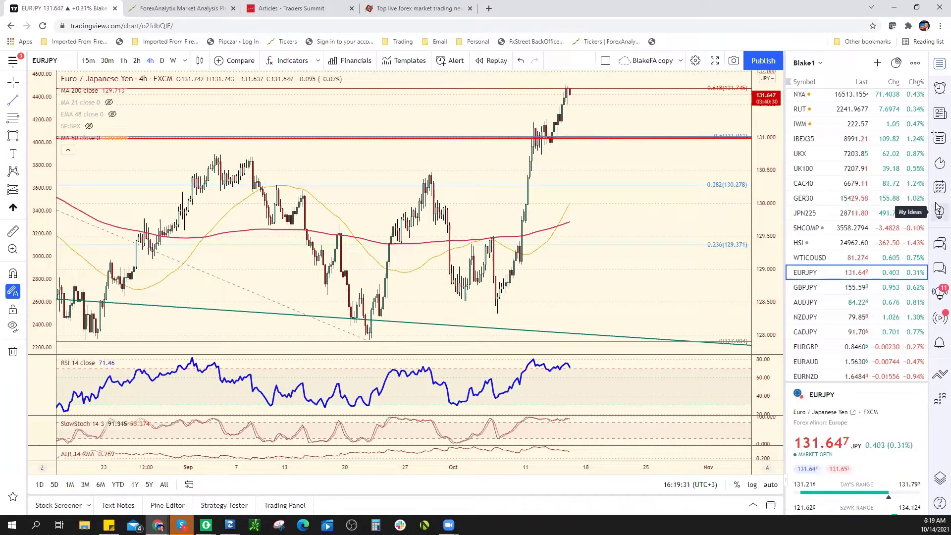
scroll(905, 198, "up", 5)
scroll(906, 198, "up", 1)
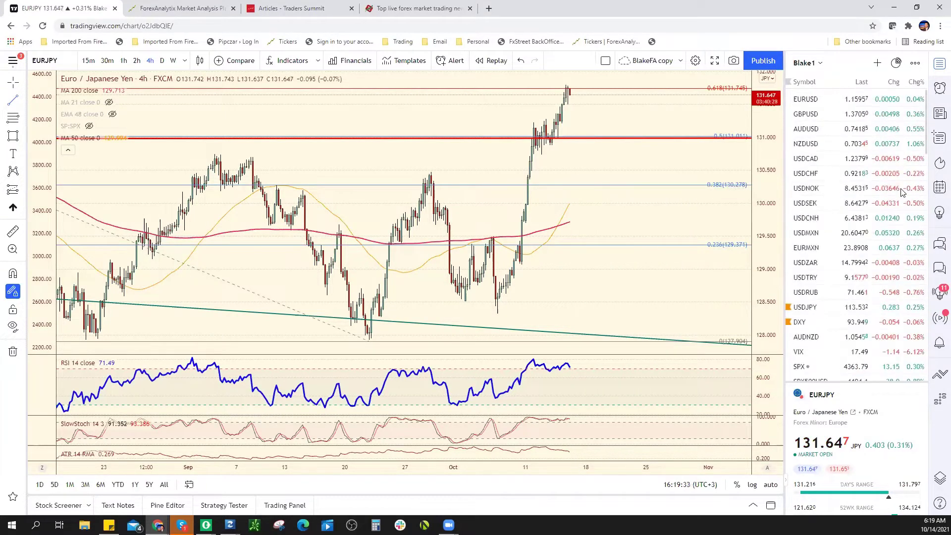
left_click(868, 284)
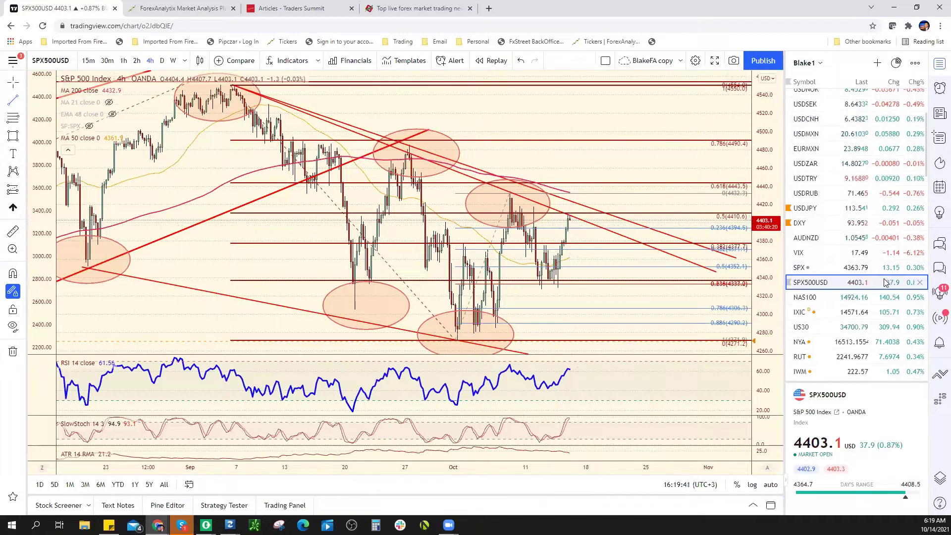
scroll(886, 284, "down", 1)
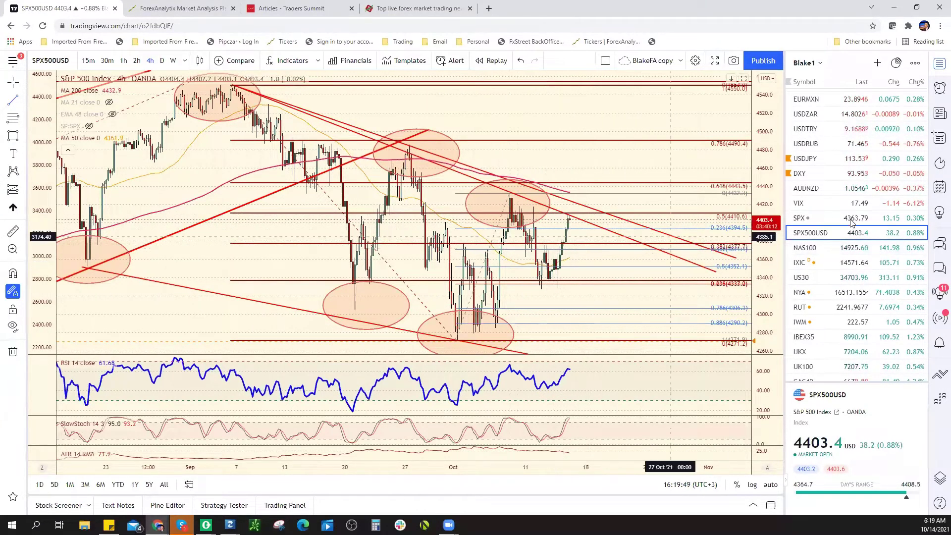
scroll(851, 221, "down", 8)
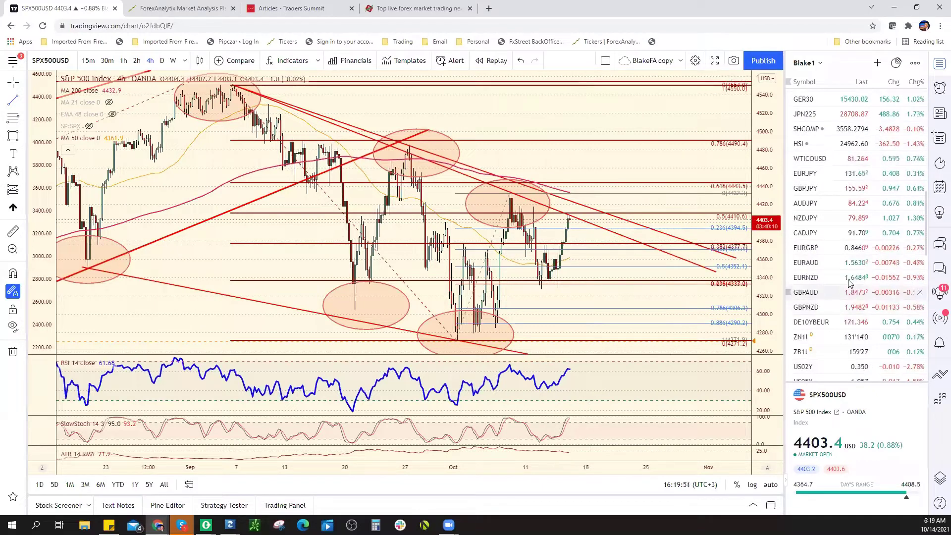
left_click(842, 173)
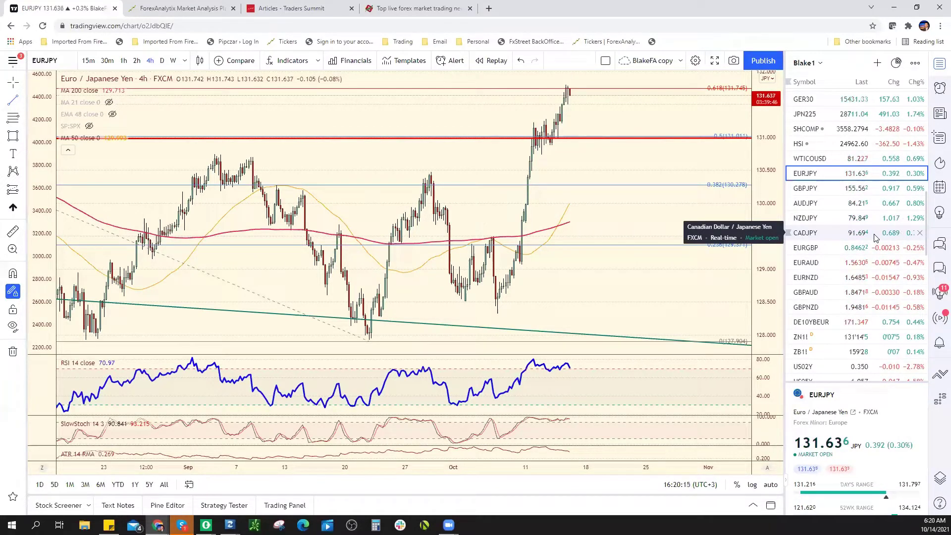
scroll(862, 232, "up", 10)
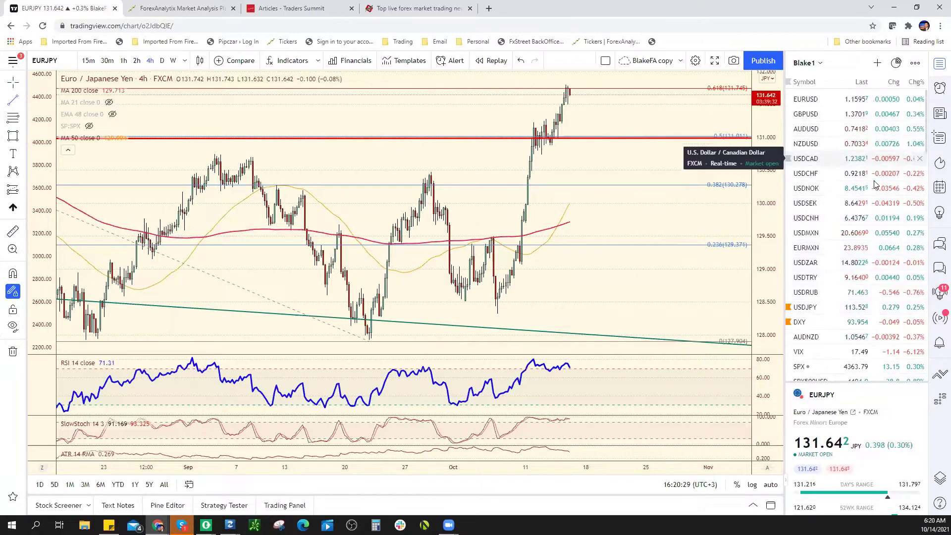
scroll(862, 233, "down", 5)
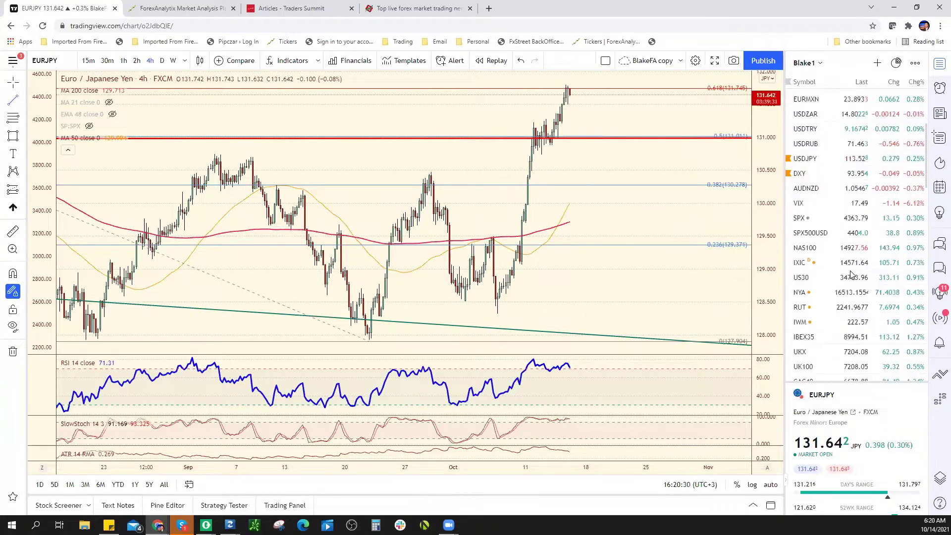
left_click(837, 232)
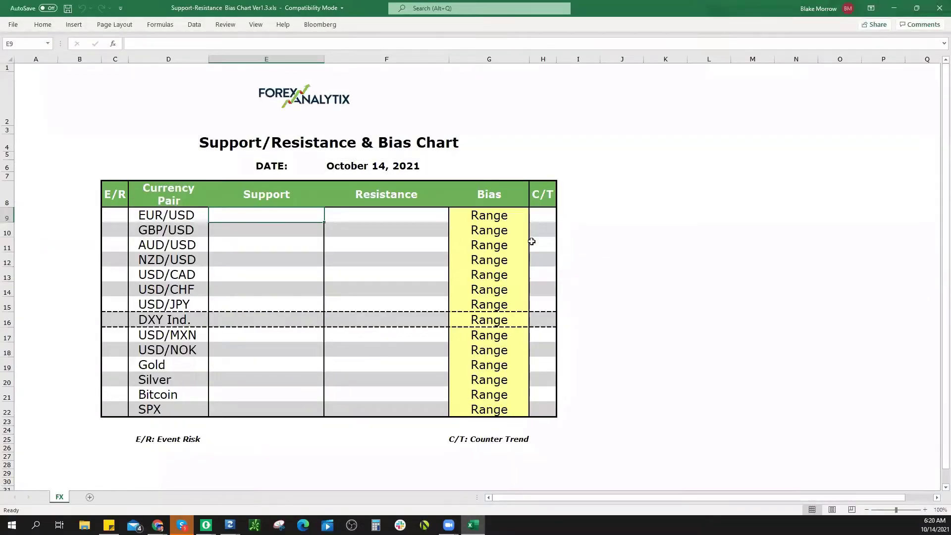
Record SPX resistance 4410-4425 in F22 with a Bearish bias in G22
left_click(893, 8)
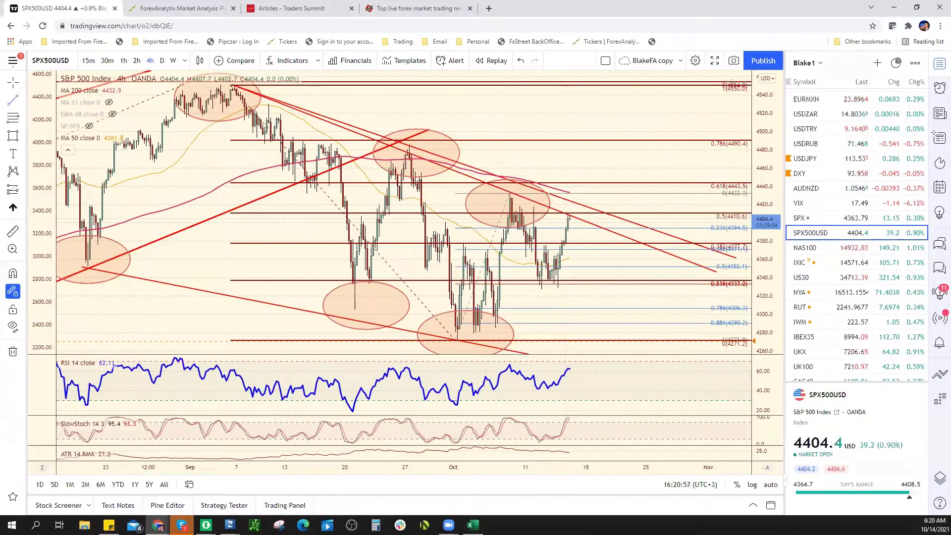
key("alt+Tab")
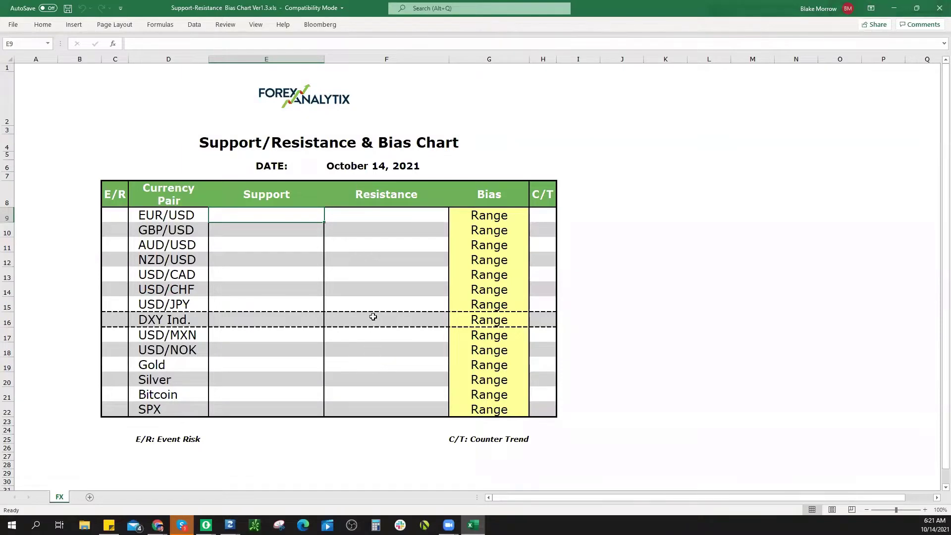
left_click(376, 407)
type("44")
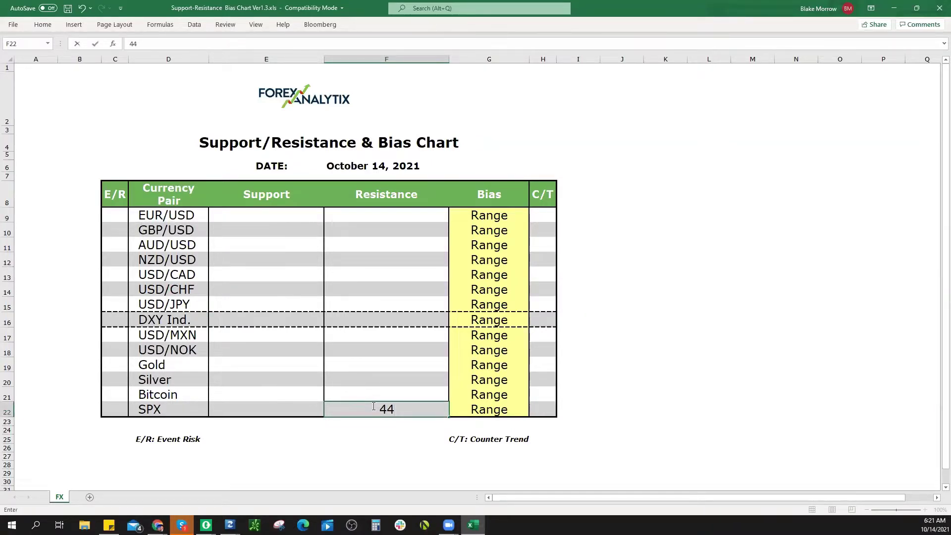
type("10-4425")
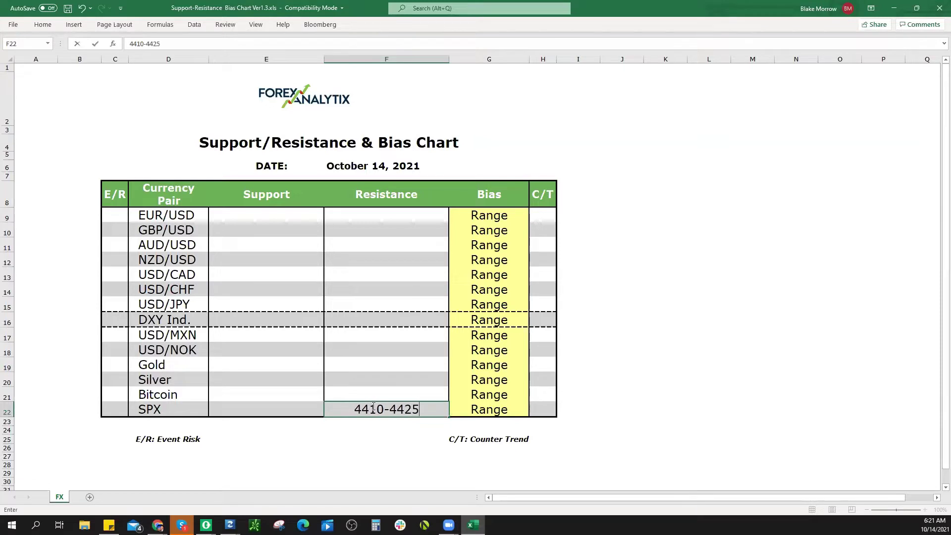
left_click(509, 413)
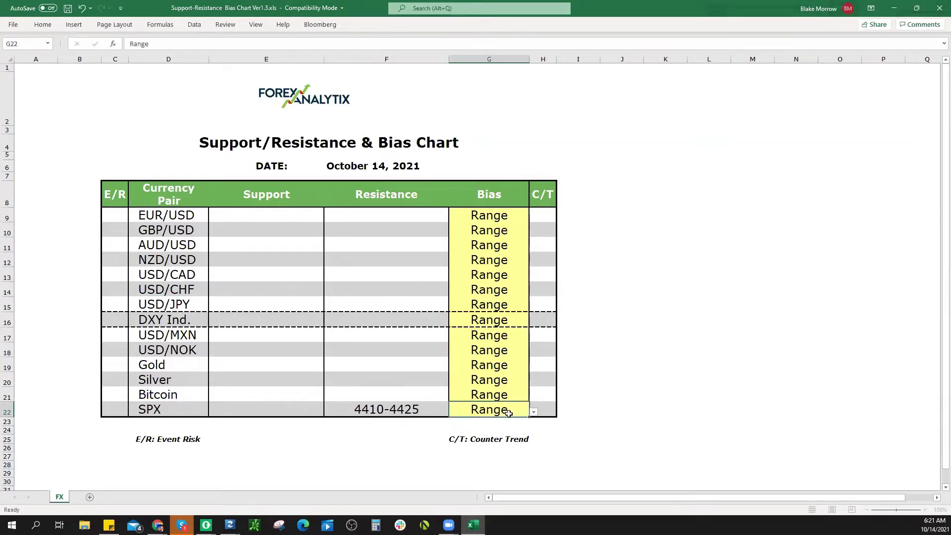
left_click(534, 413)
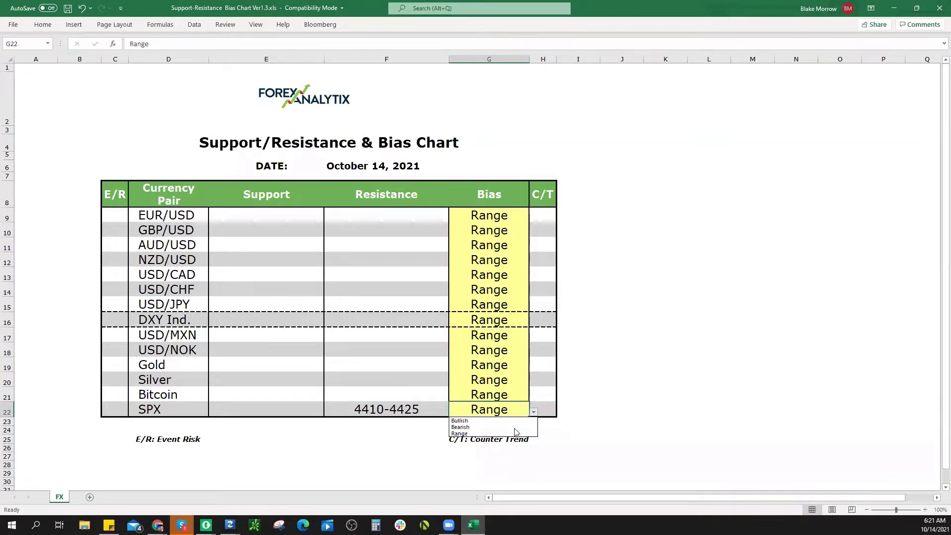
left_click(490, 427)
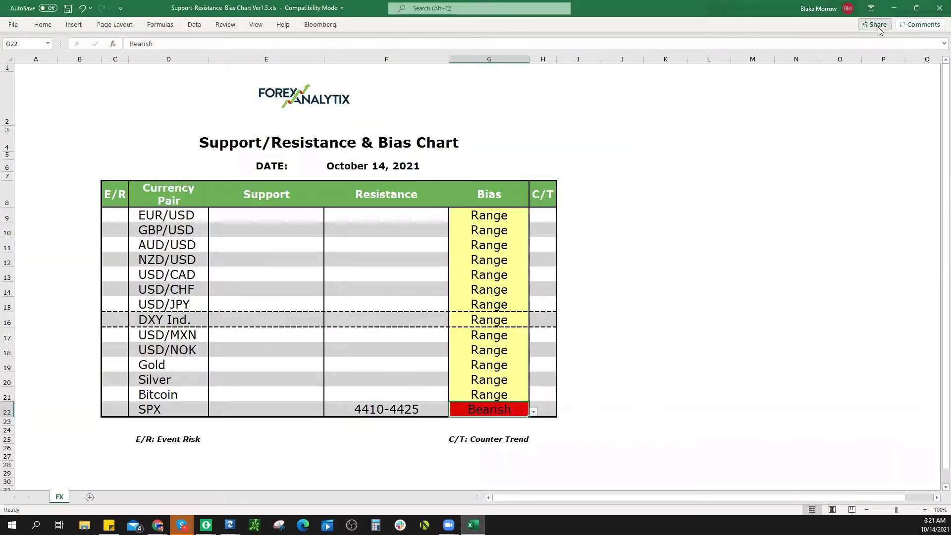
left_click(894, 8)
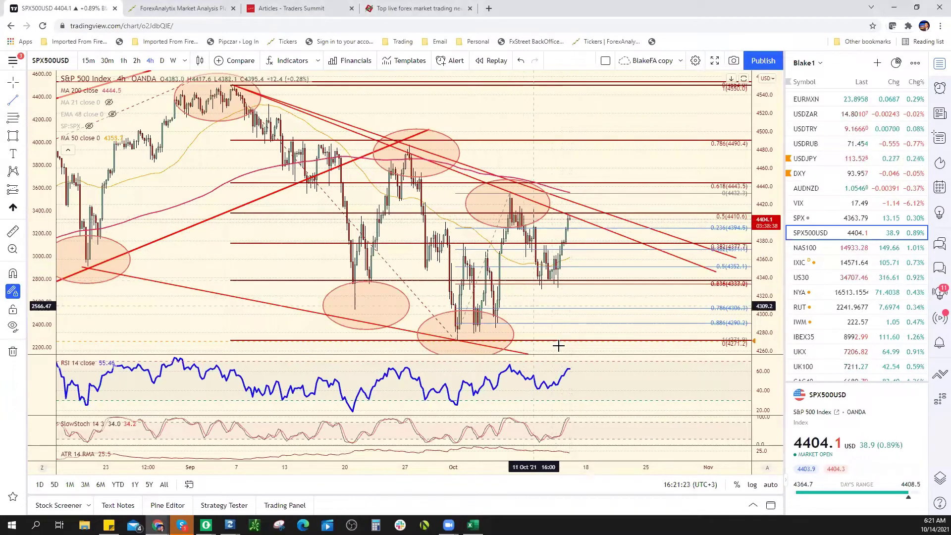
Zoom out the SPX500USD chart to show history back to July, then return to the workbook
scroll(559, 341, "down", 4)
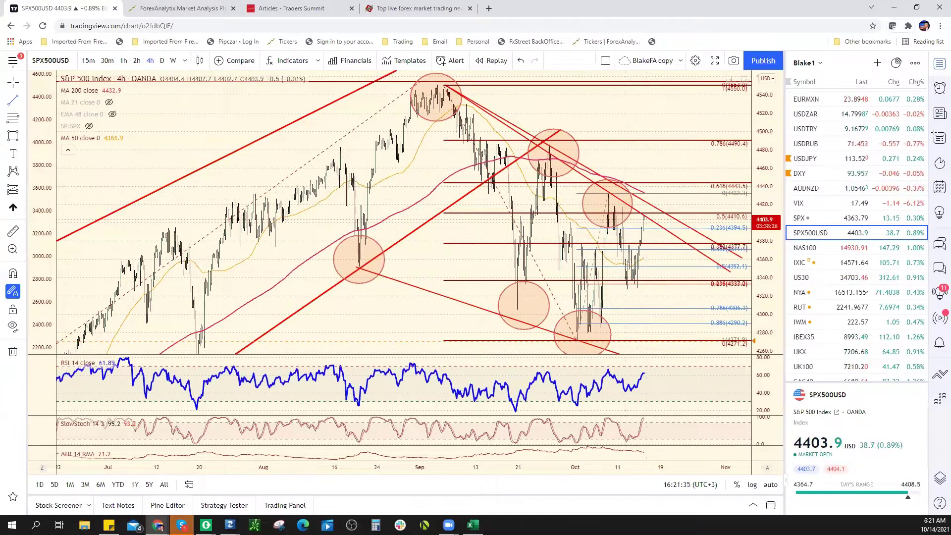
key("alt+Tab")
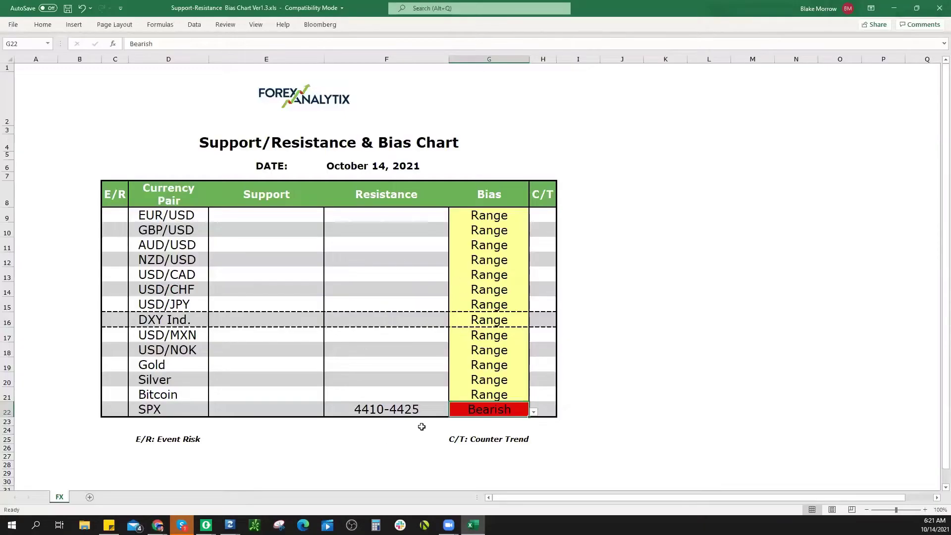
Edit the SPX resistance in F22 to read 4410-4430
left_click(422, 412)
double_click(422, 409)
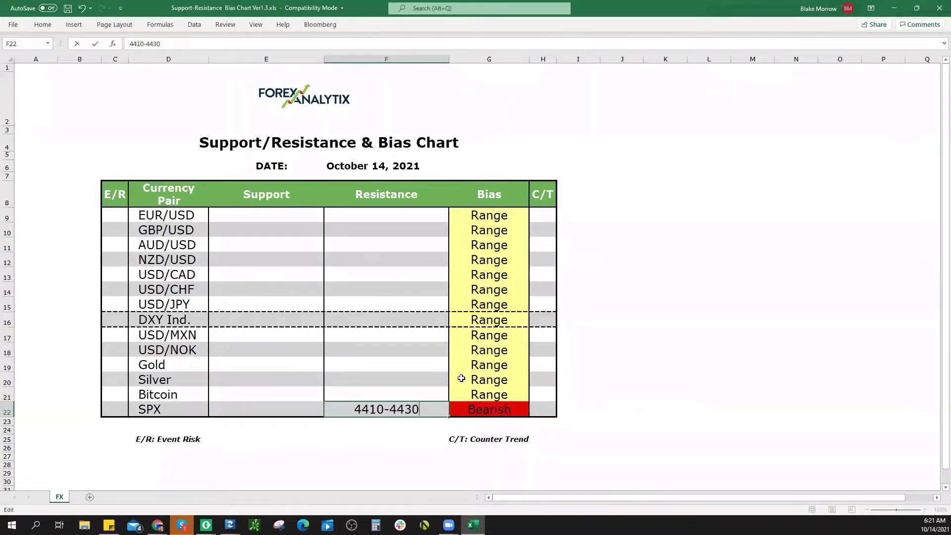
type("30")
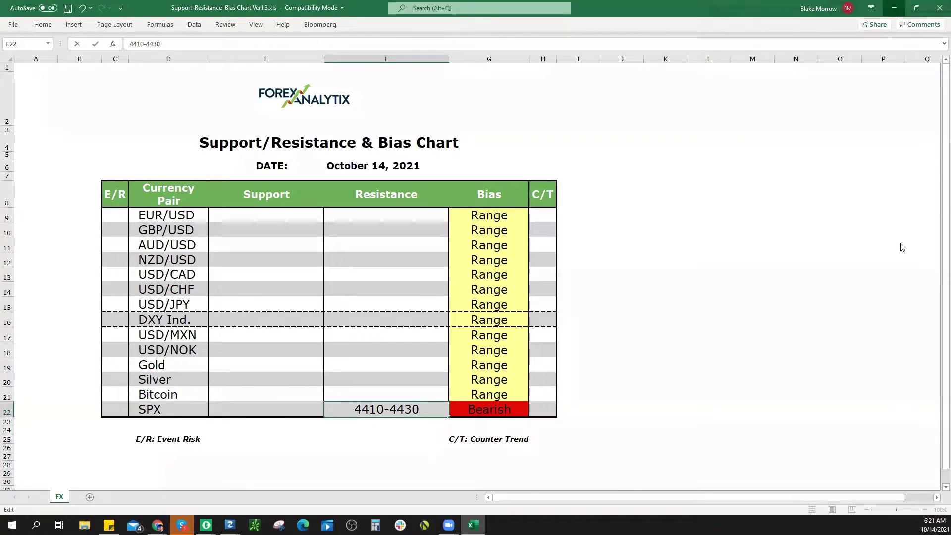
key("alt+Tab")
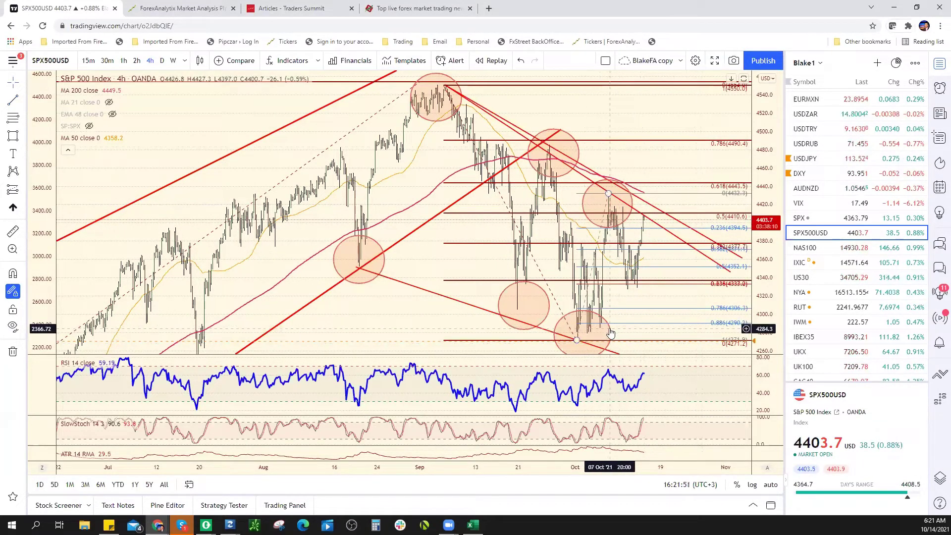
Delete the Fibonacci retracement and reposition the highlighted ellipse at the early-October low on SPX500USD
left_click_drag(611, 333, 614, 314)
key("Delete")
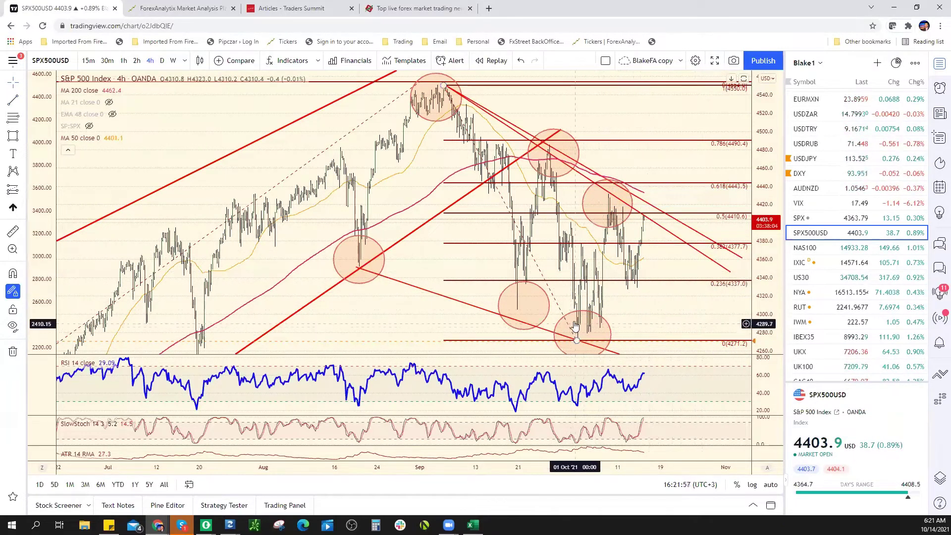
left_click_drag(576, 307, 582, 300)
mouse_move(598, 264)
left_mouse_down()
mouse_move(617, 225)
mouse_move(597, 254)
left_mouse_up()
left_click(611, 308)
mouse_move(610, 308)
left_mouse_down()
mouse_move(677, 148)
mouse_move(709, 143)
mouse_move(627, 309)
mouse_move(655, 253)
mouse_move(578, 326)
mouse_move(592, 327)
left_mouse_up()
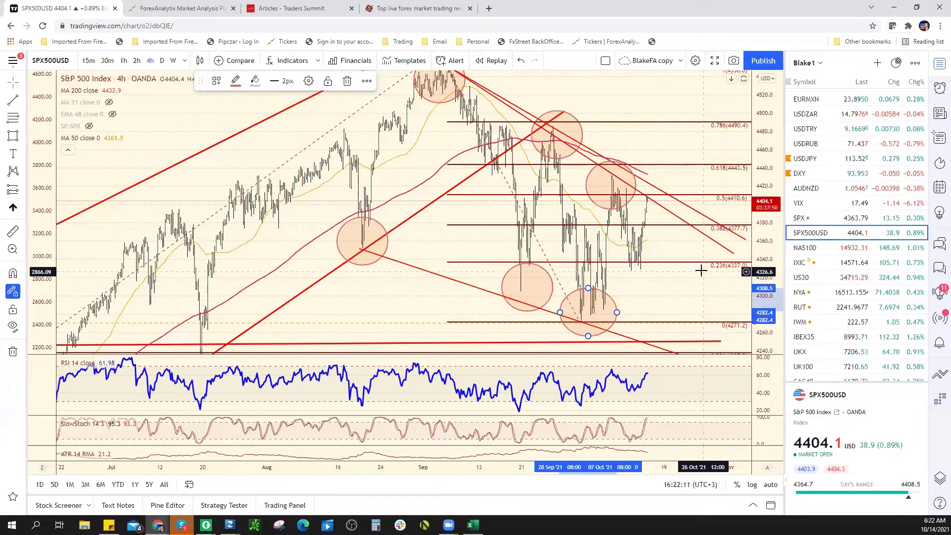
Load the EURUSD 4-hour chart from the watchlist
scroll(670, 270, "down", 3)
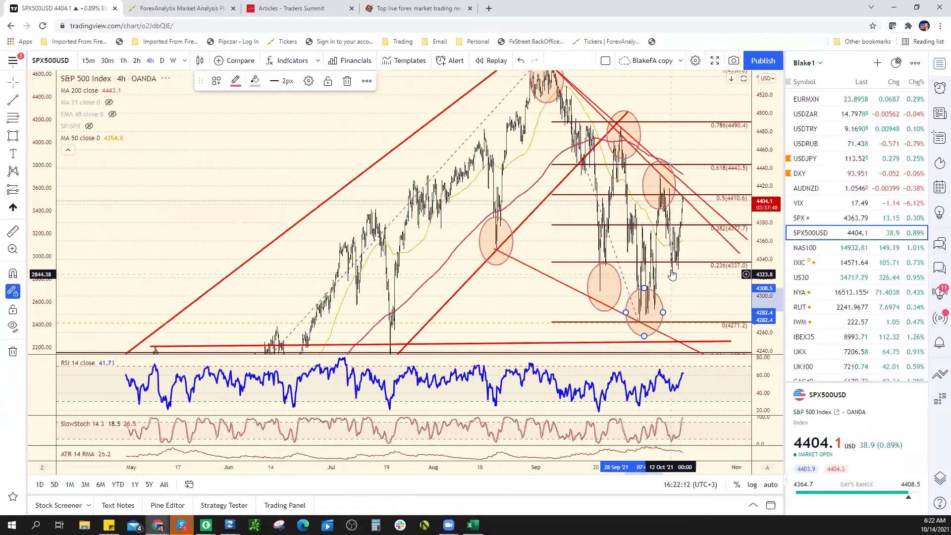
scroll(671, 274, "up", 4)
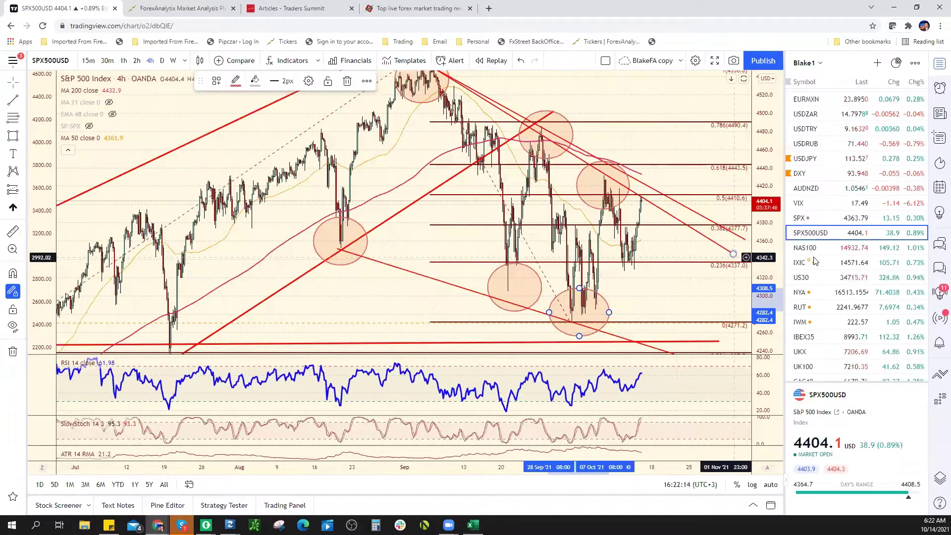
scroll(817, 253, "up", 5)
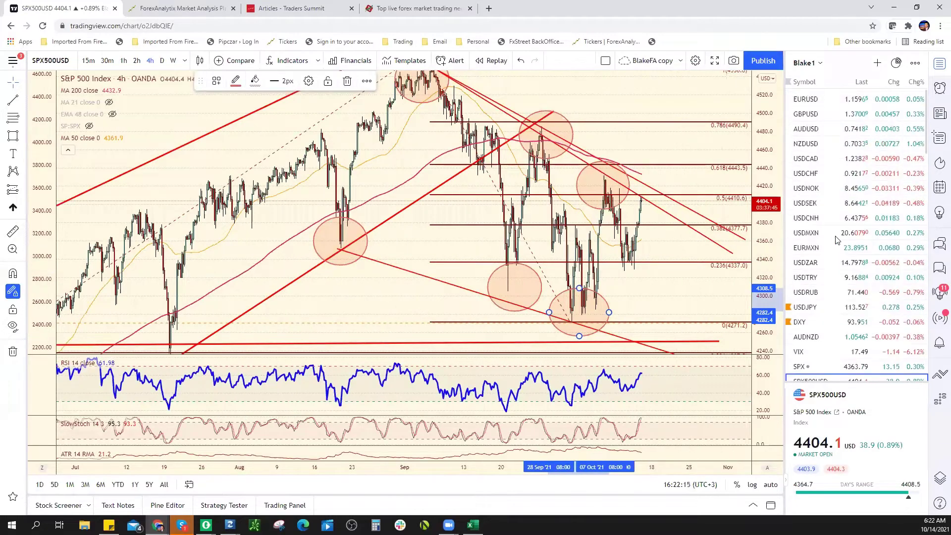
left_click(849, 99)
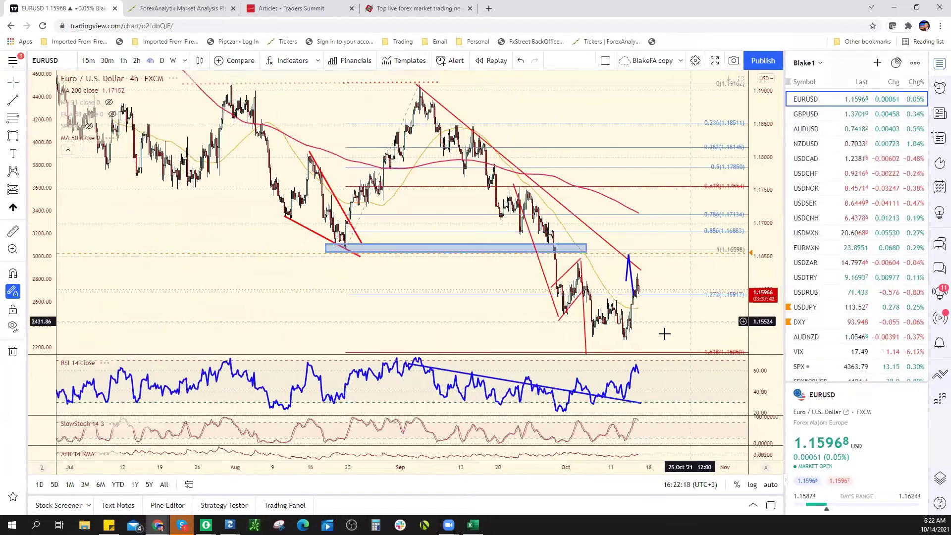
Zoom into the EURUSD chart and select the blue projected path drawing
scroll(662, 333, "up", 2)
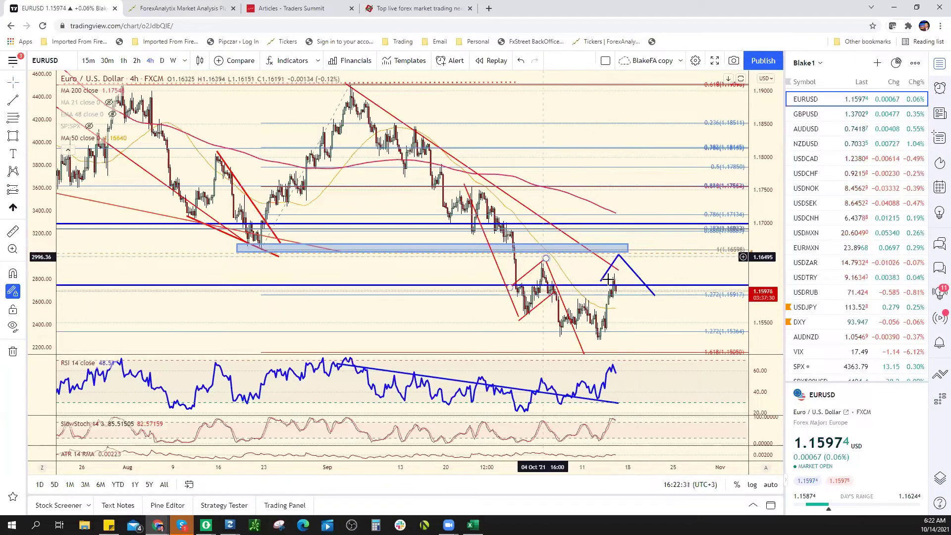
left_click(622, 259)
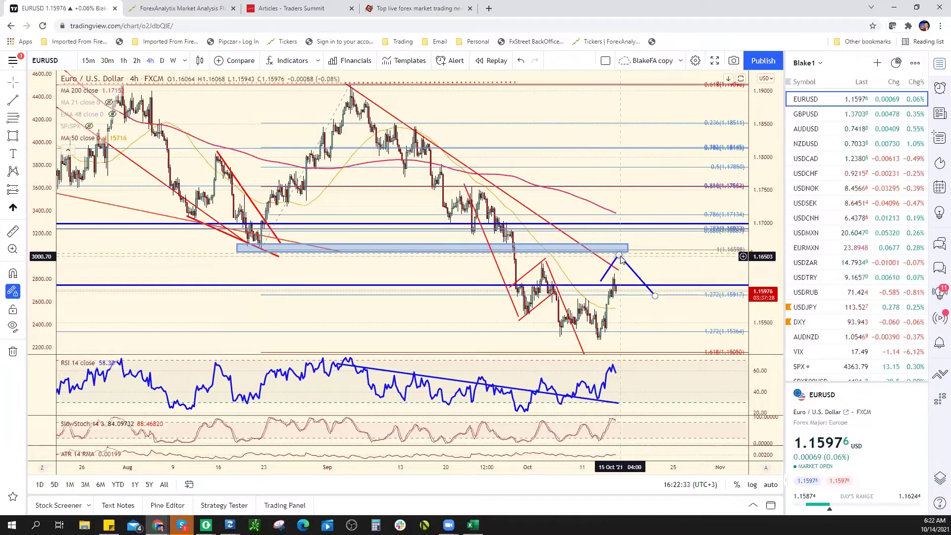
Enter 1.1650 as the EUR/USD resistance in F9 and return to the EURUSD chart
key("alt+Tab")
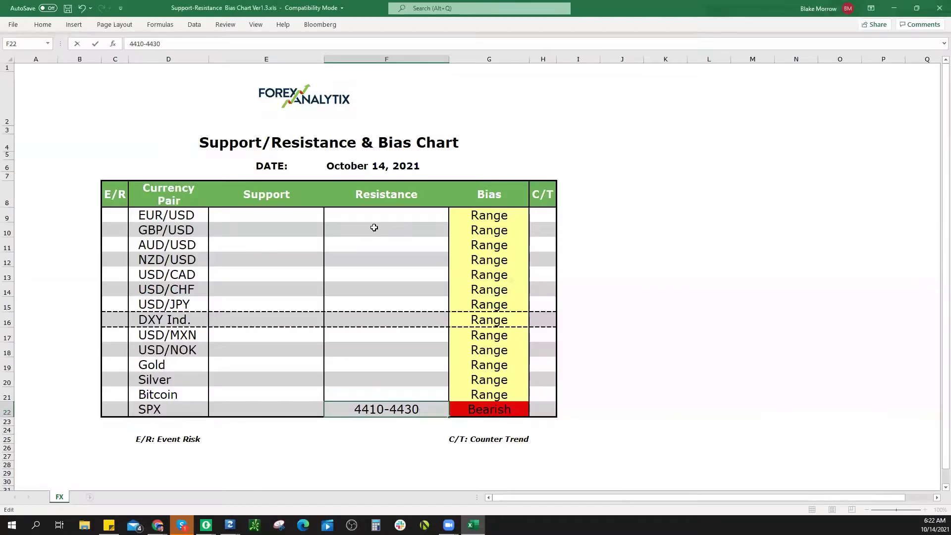
left_click(387, 216)
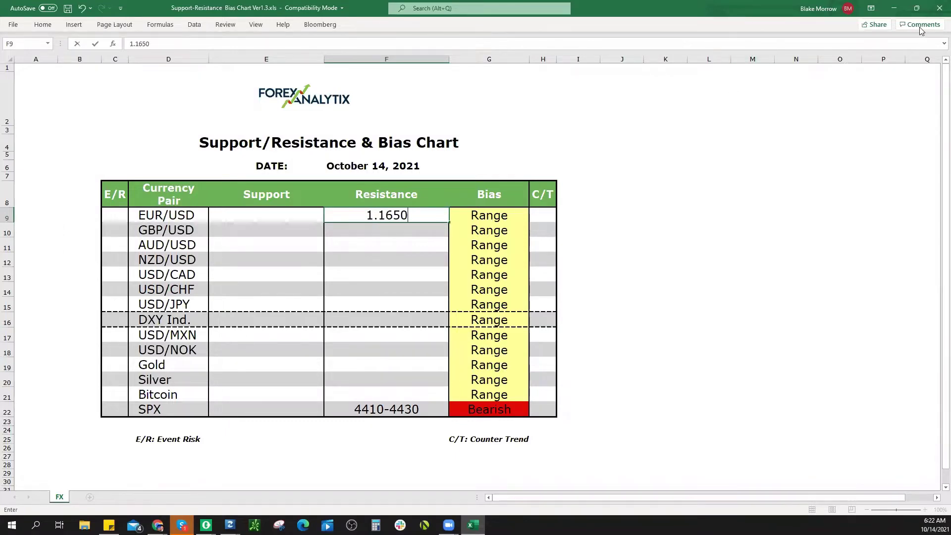
key("alt+Tab")
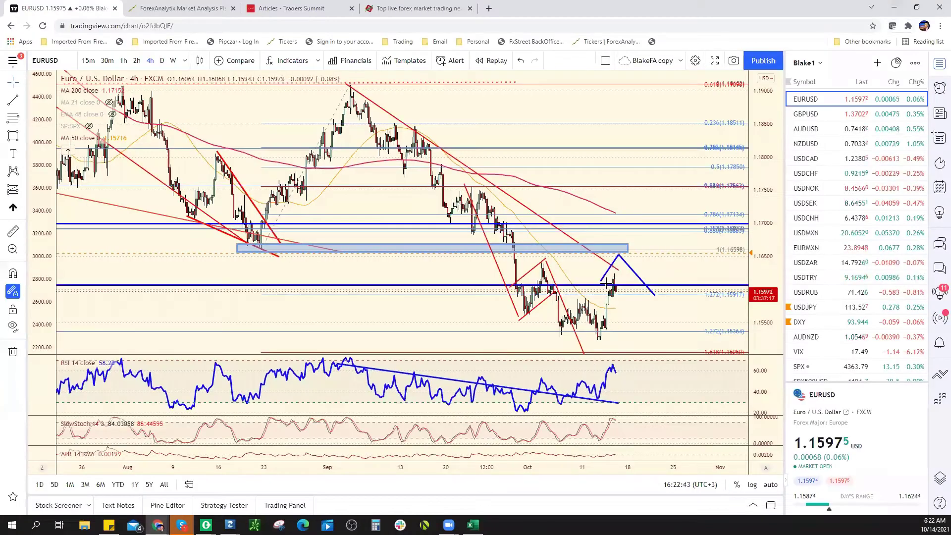
scroll(632, 276, "down", 2)
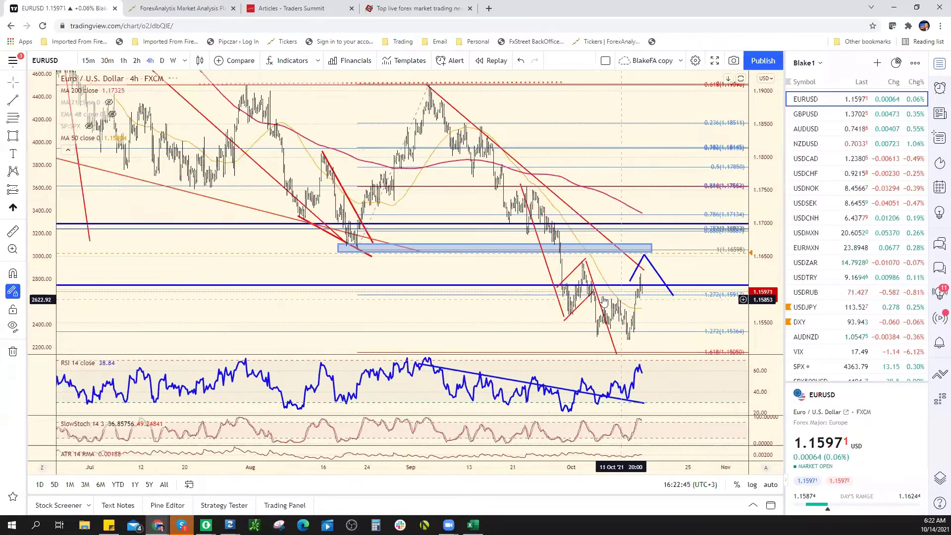
scroll(604, 302, "down", 2)
left_click(162, 61)
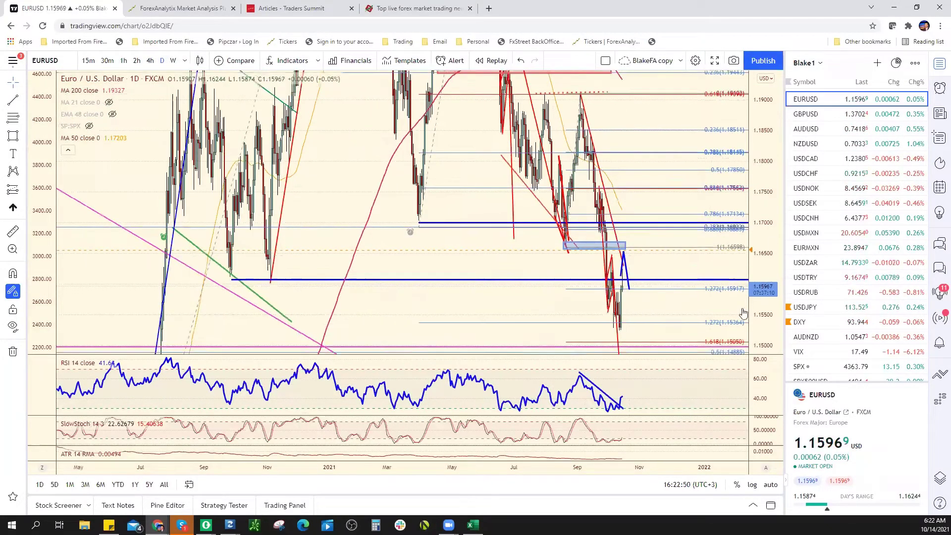
scroll(514, 303, "down", 3)
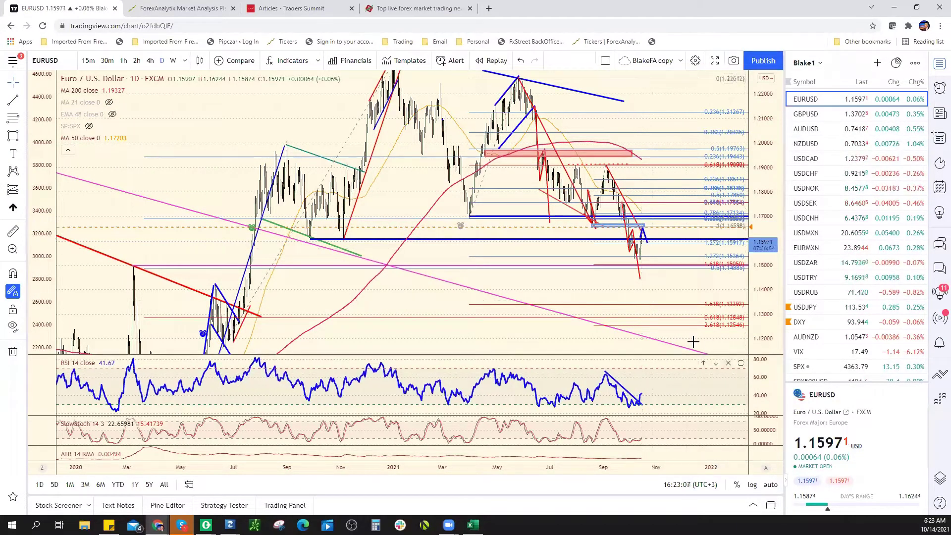
scroll(632, 328, "up", 5)
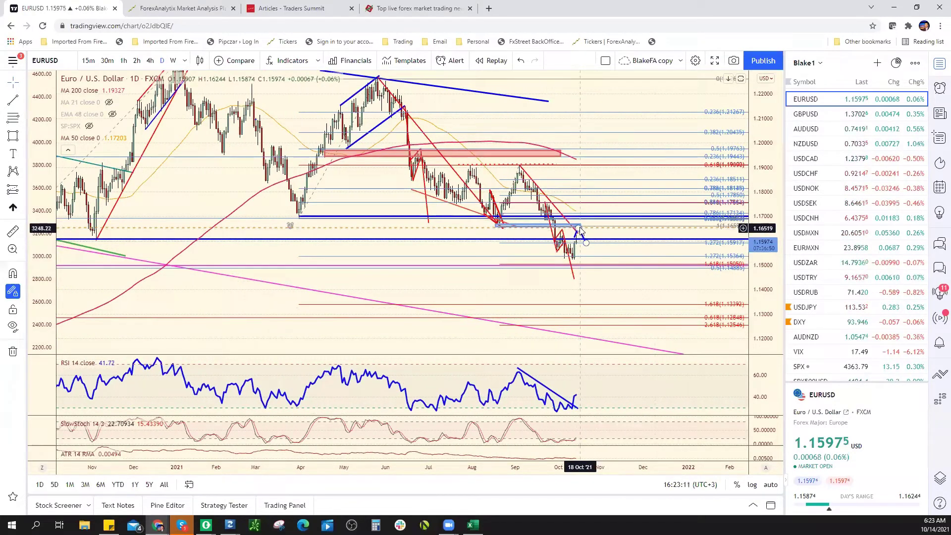
left_click(150, 61)
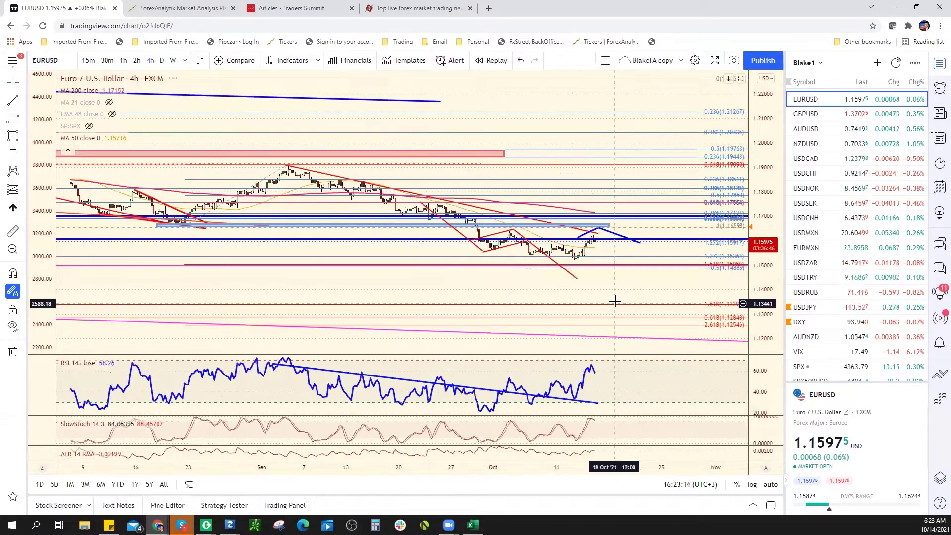
scroll(615, 301, "down", 2)
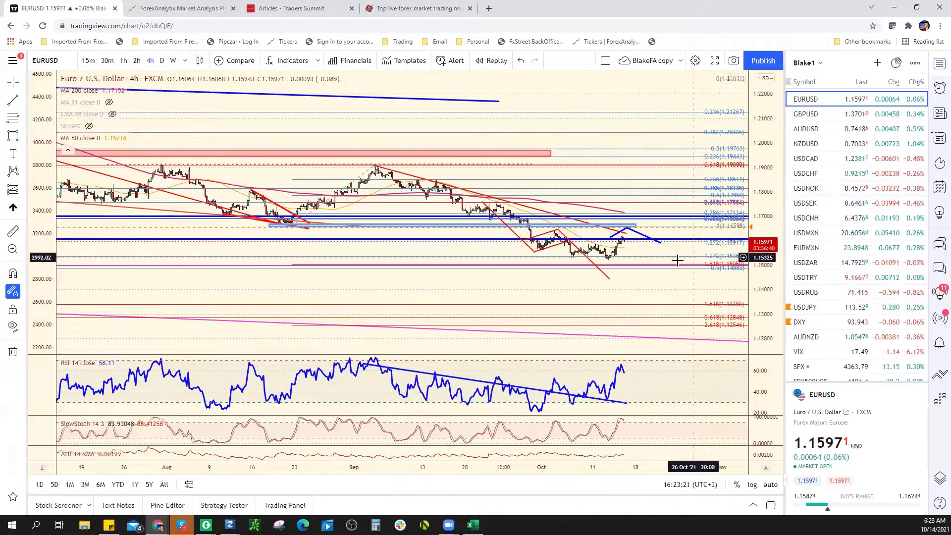
mouse_move(440, 456)
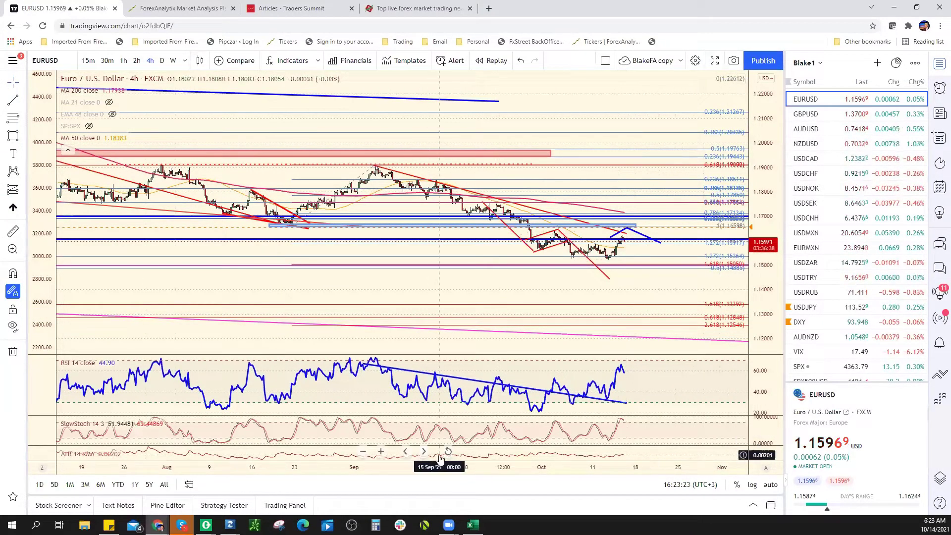
scroll(472, 416, "up", 3)
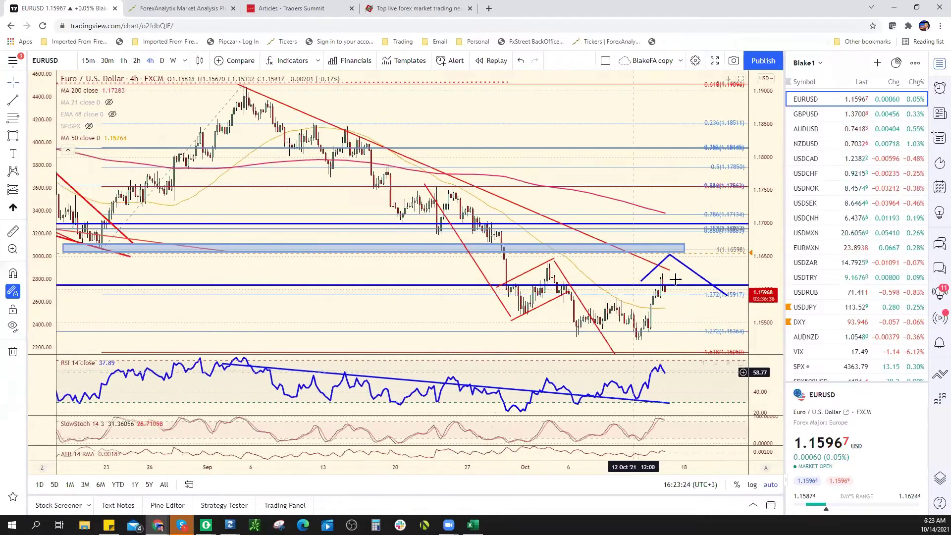
scroll(675, 280, "down", 1)
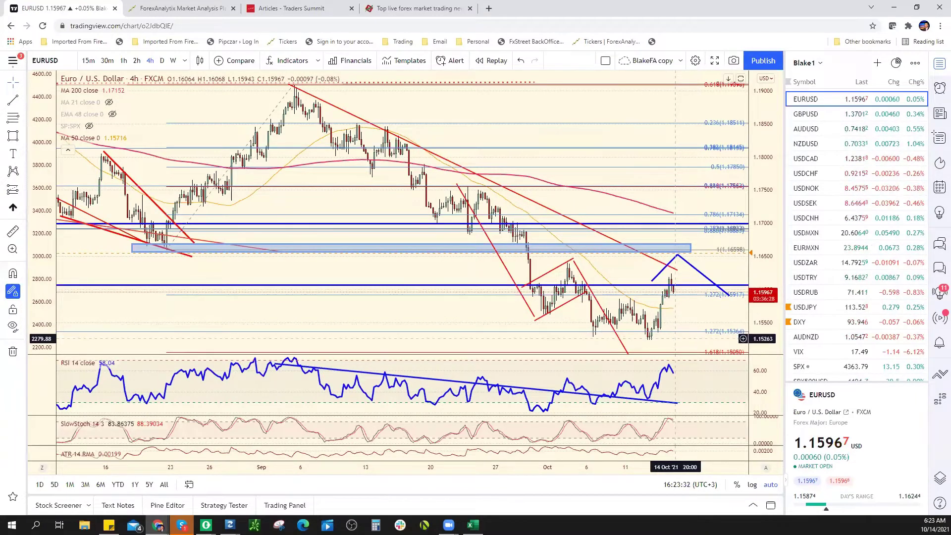
Give EUR/USD support 1.1525 and a Bearish bias, and mark its resistance 1.1650*
key("alt+Tab")
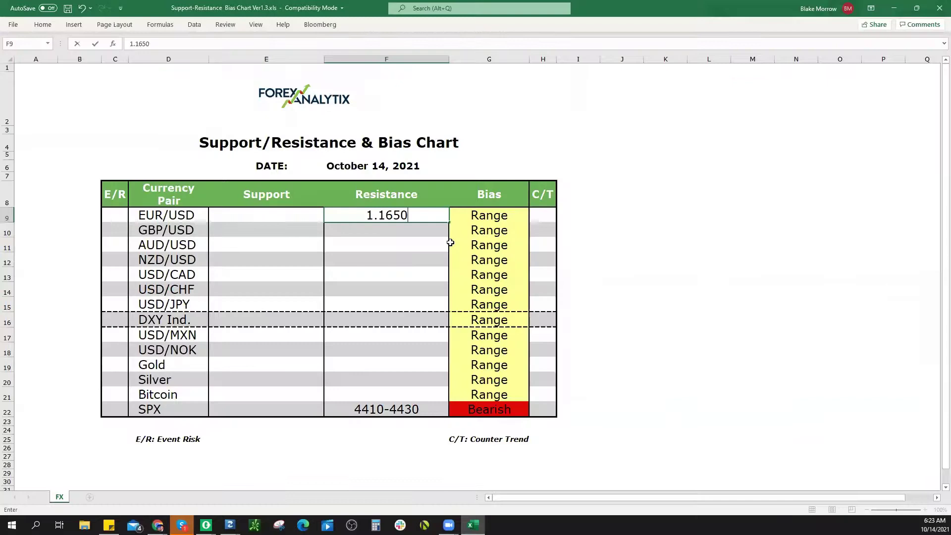
left_click(299, 212)
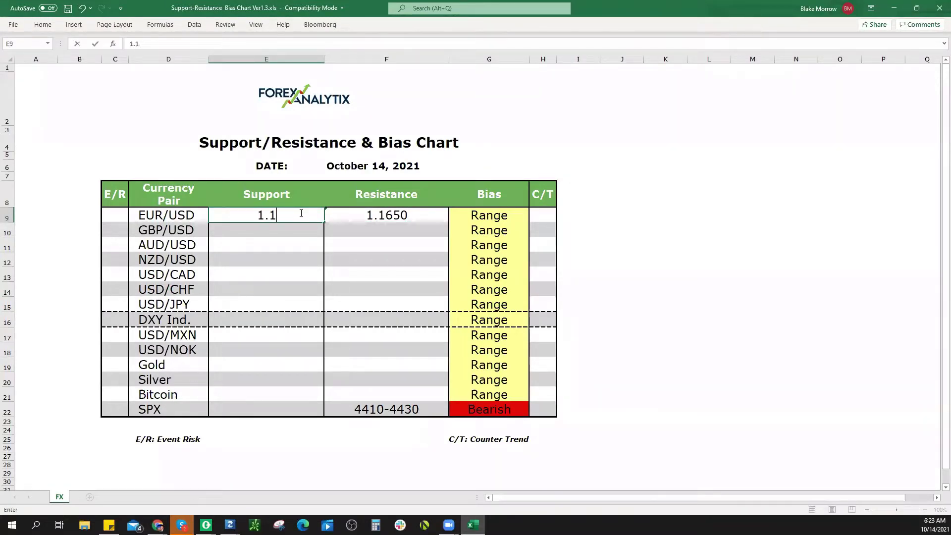
left_click(486, 220)
left_click(533, 217)
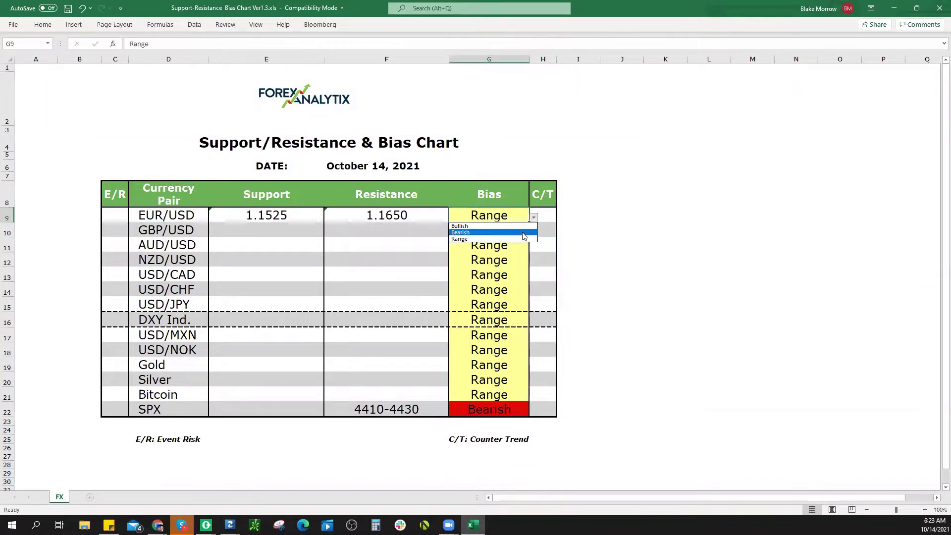
left_click(524, 233)
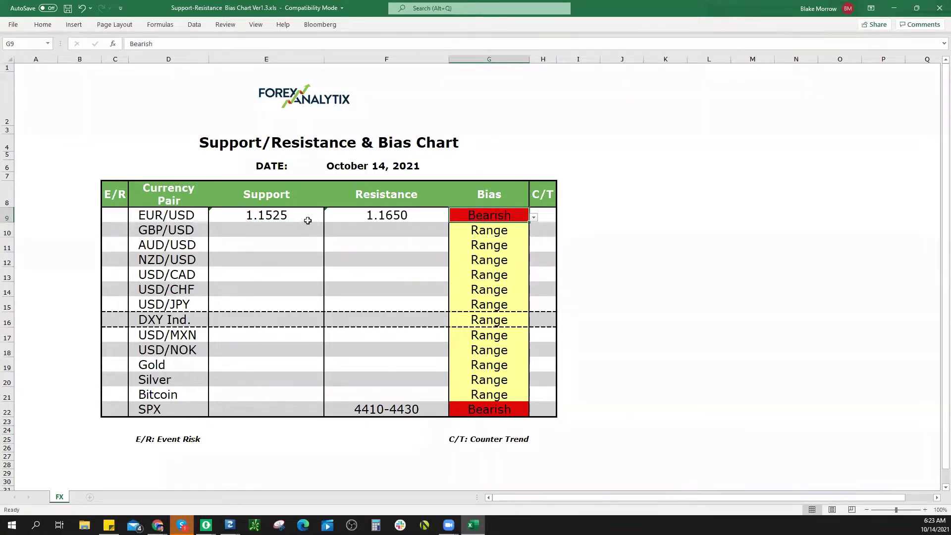
double_click(431, 219)
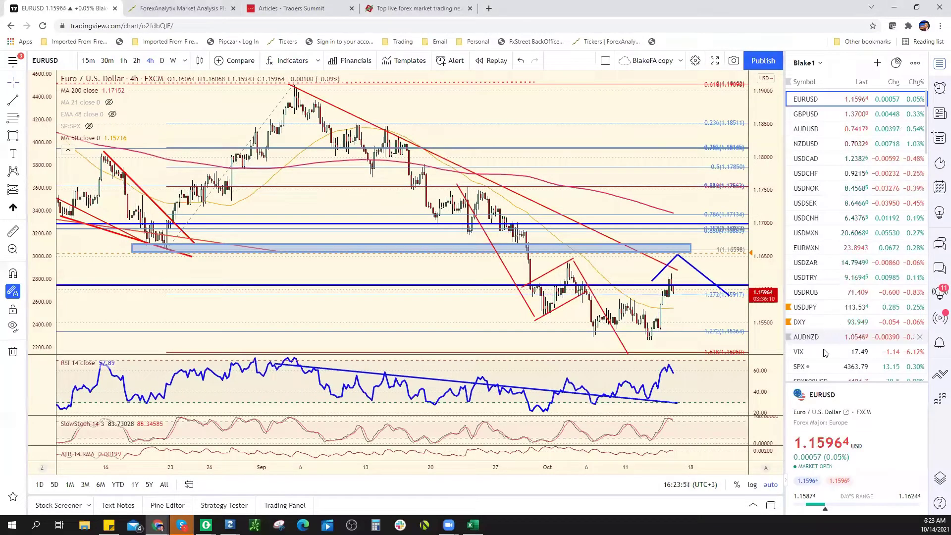
Switch the chart to SPX500USD and enter SPX support 4330 in E22
left_click(831, 380)
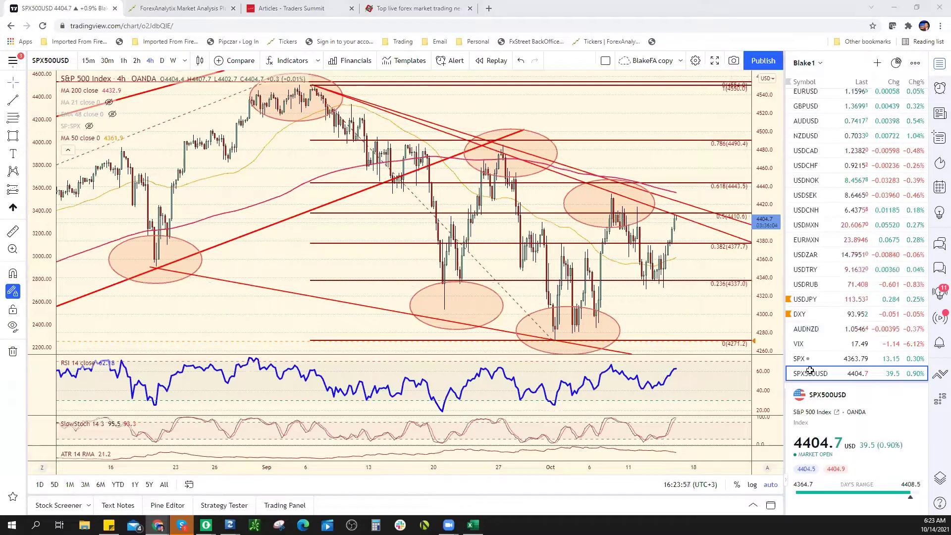
key("alt+Tab")
left_click(273, 408)
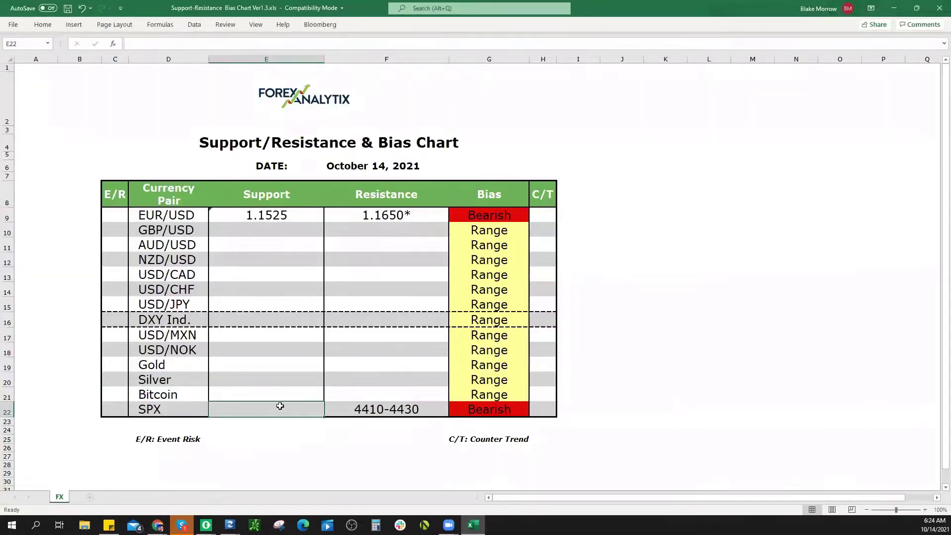
type("4330")
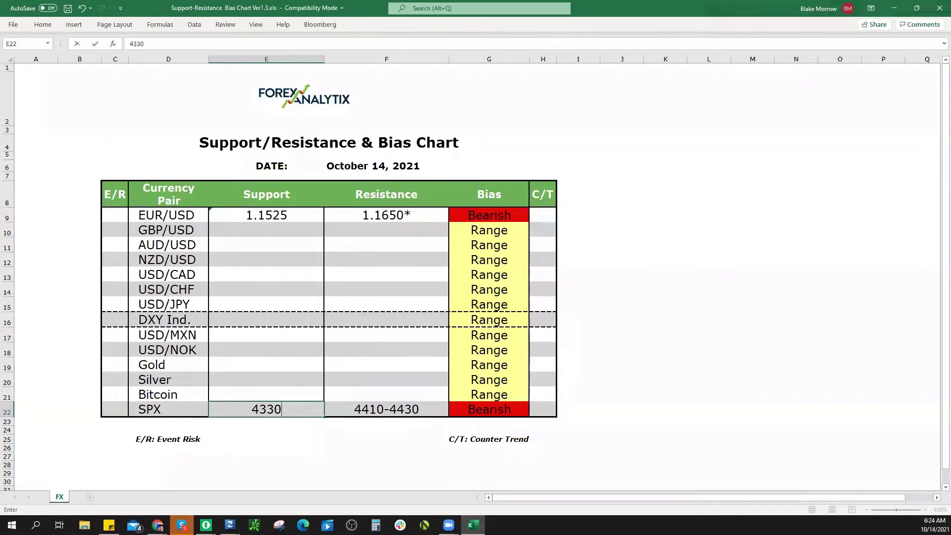
key("alt+Tab")
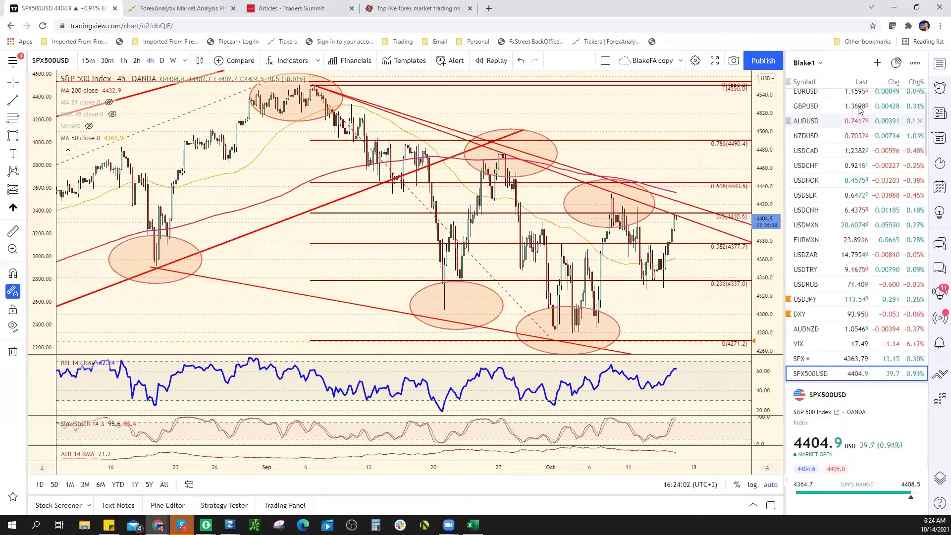
Switch to GBPUSD and draw a rectangle zone above current price, stretched past the latest candles
left_click(859, 110)
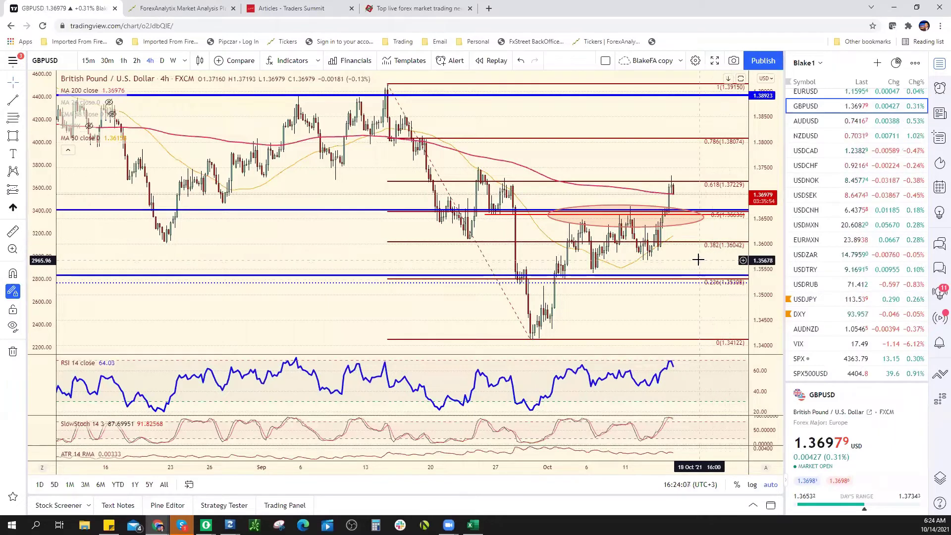
left_click(13, 135)
left_click(335, 178)
left_click(532, 169)
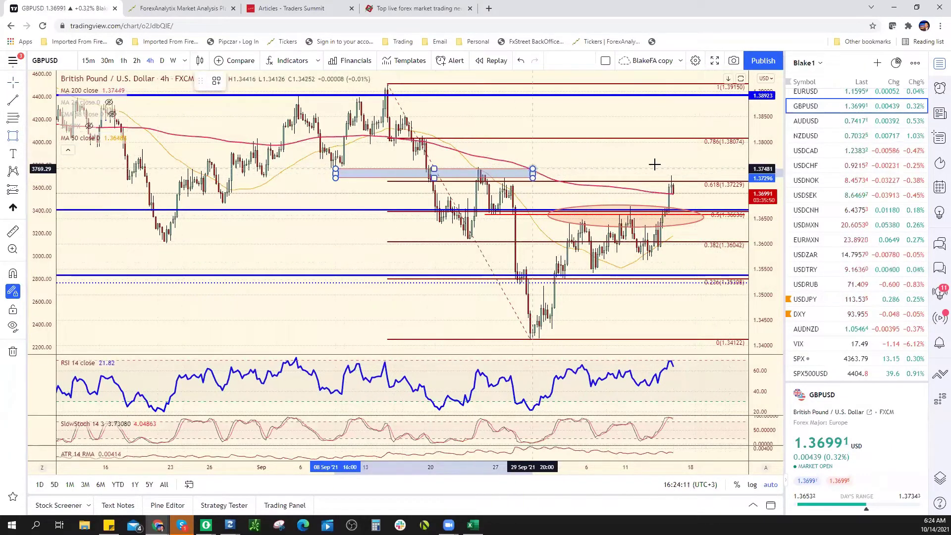
left_click(741, 166)
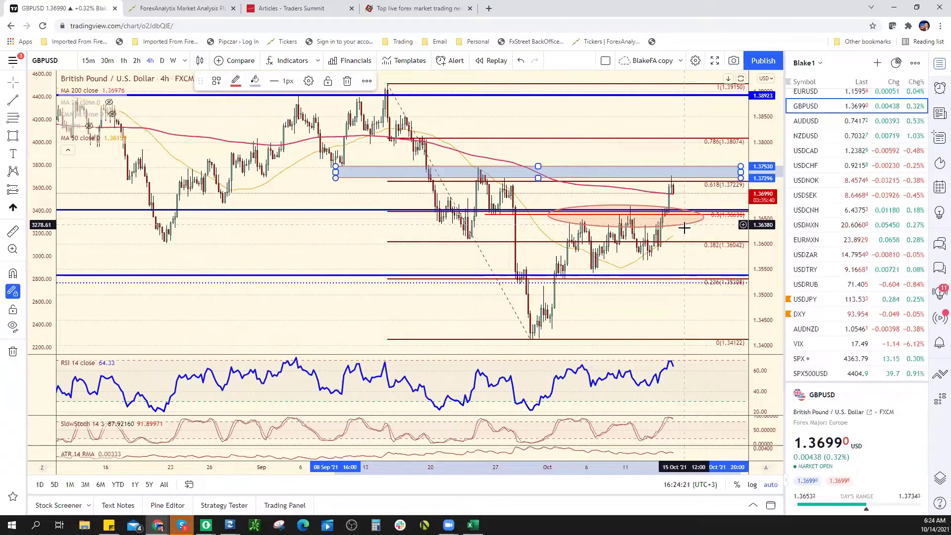
Widen the pink ellipse back to mid-September and move it up to about 1.3722
scroll(738, 228, "down", 3)
scroll(729, 267, "down", 3)
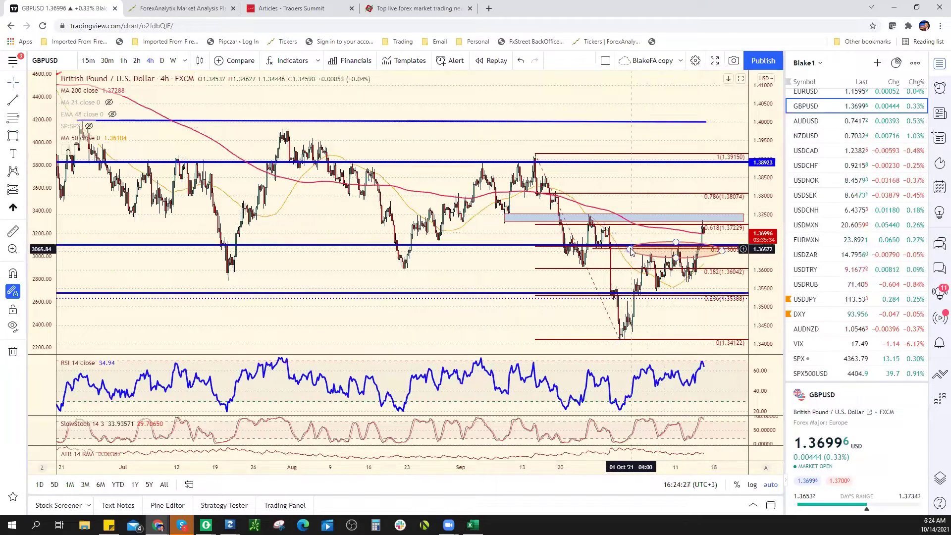
left_click_drag(632, 250, 537, 248)
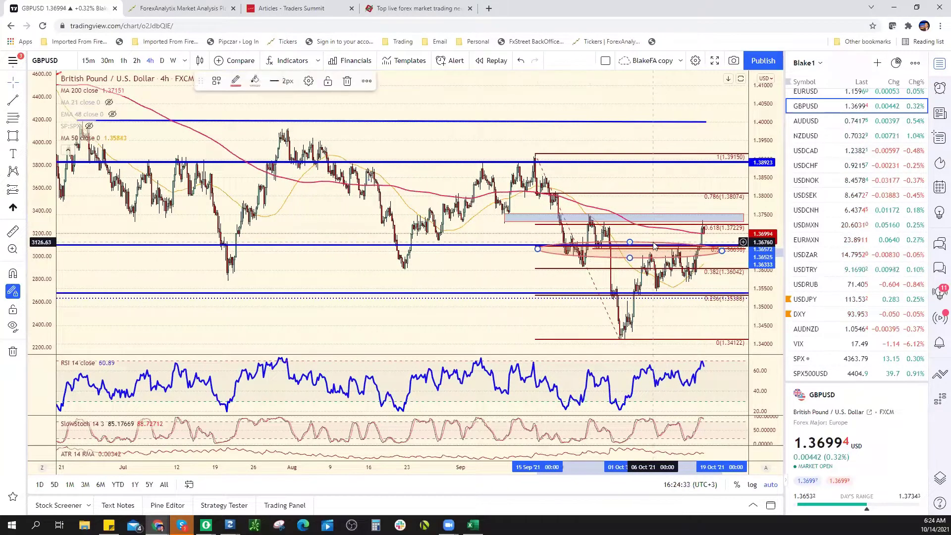
right_click(654, 242)
left_click(629, 242)
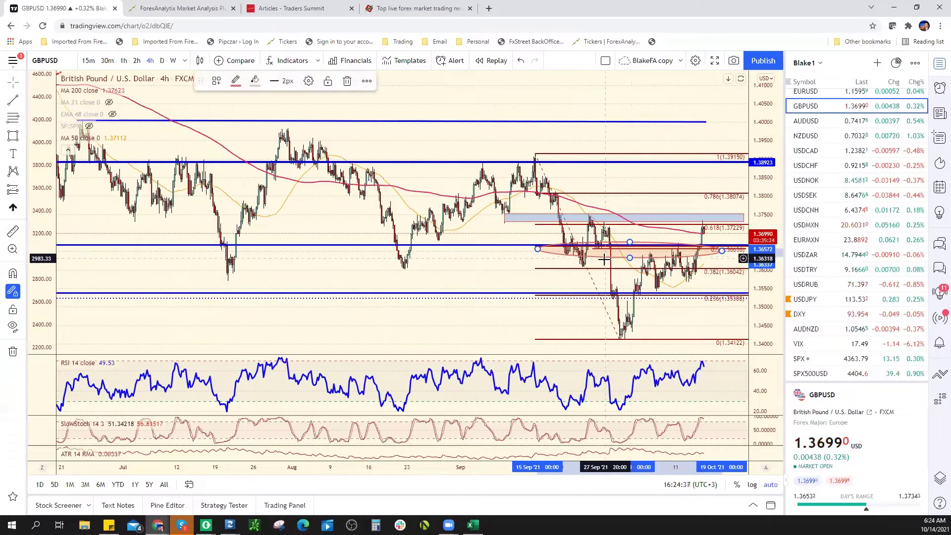
left_click(578, 263)
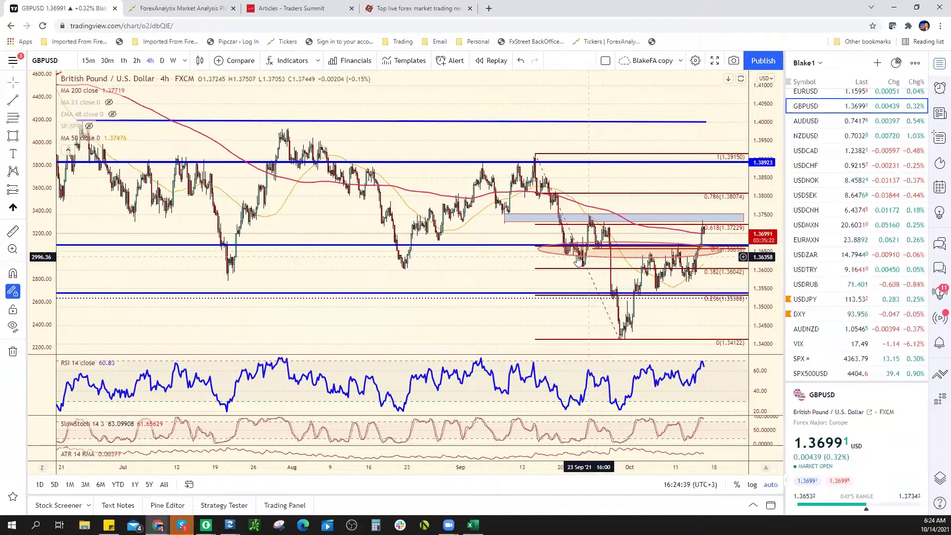
left_click_drag(575, 252, 570, 219)
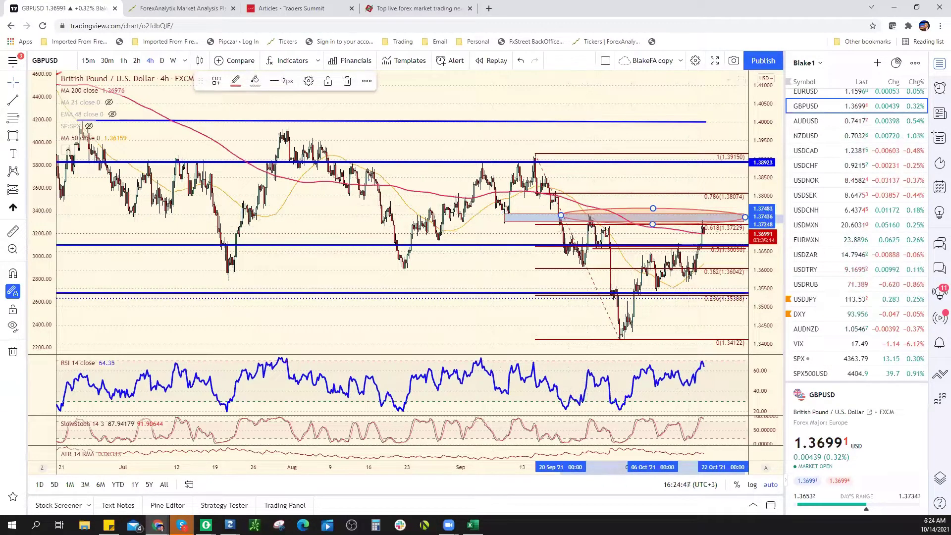
Enter 1.3750 as GBP/USD resistance in F10 and pick Bearish in G10's bias dropdown
key("alt+Tab")
left_click(413, 233)
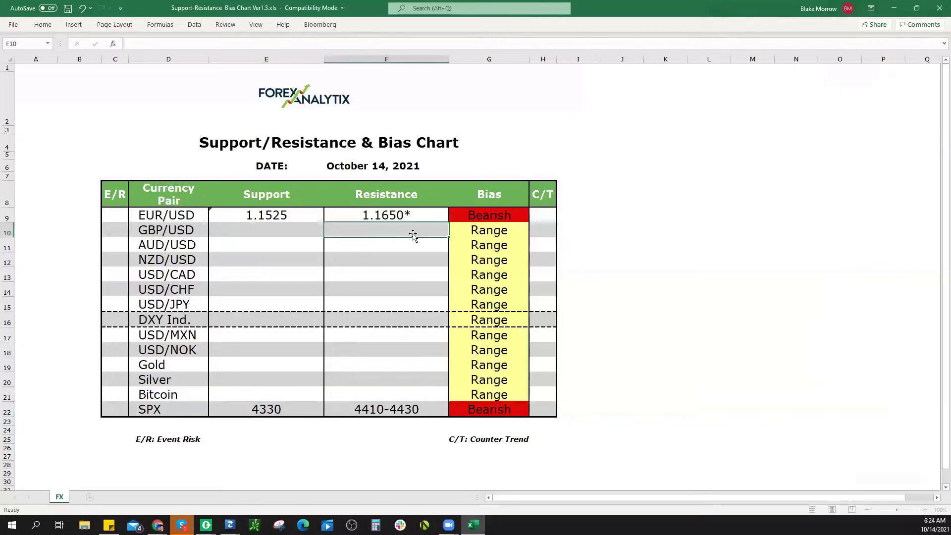
type("1.3750")
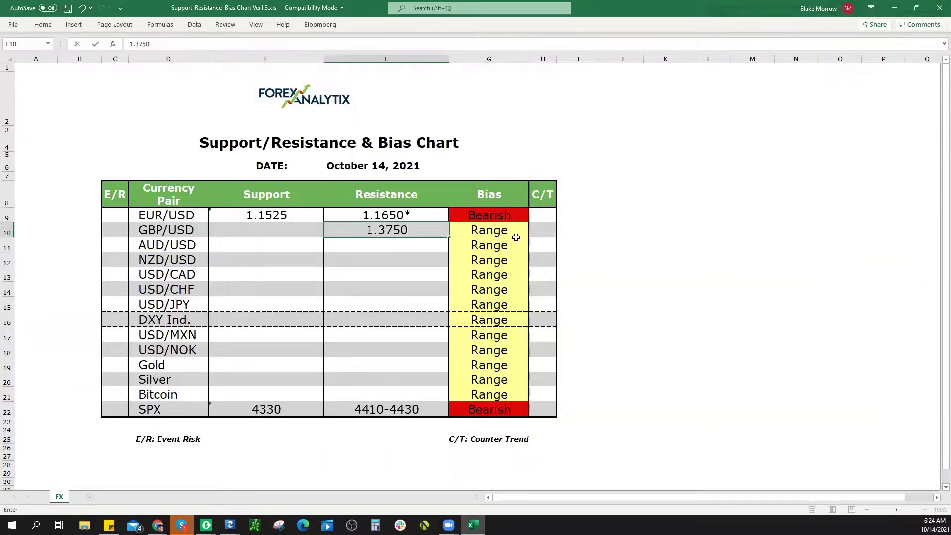
left_click(508, 234)
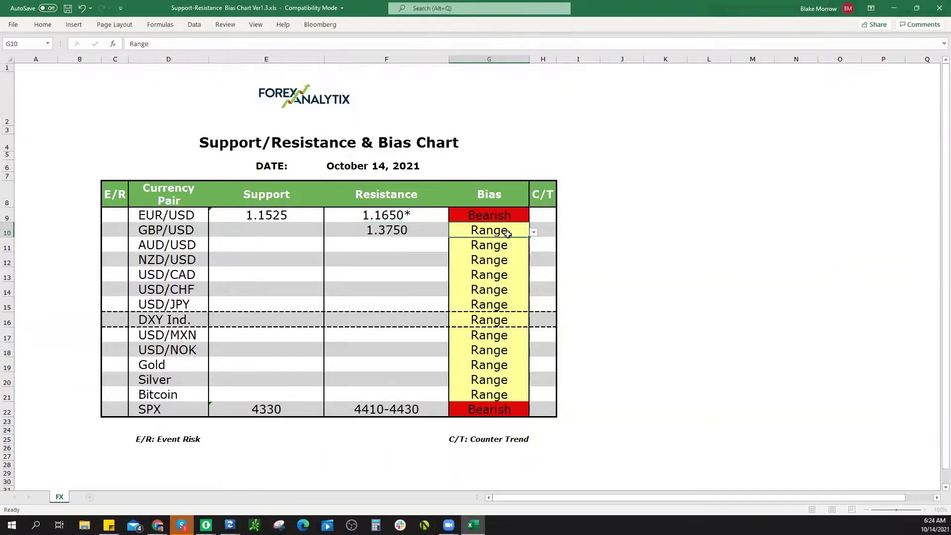
left_click(534, 234)
left_click(491, 248)
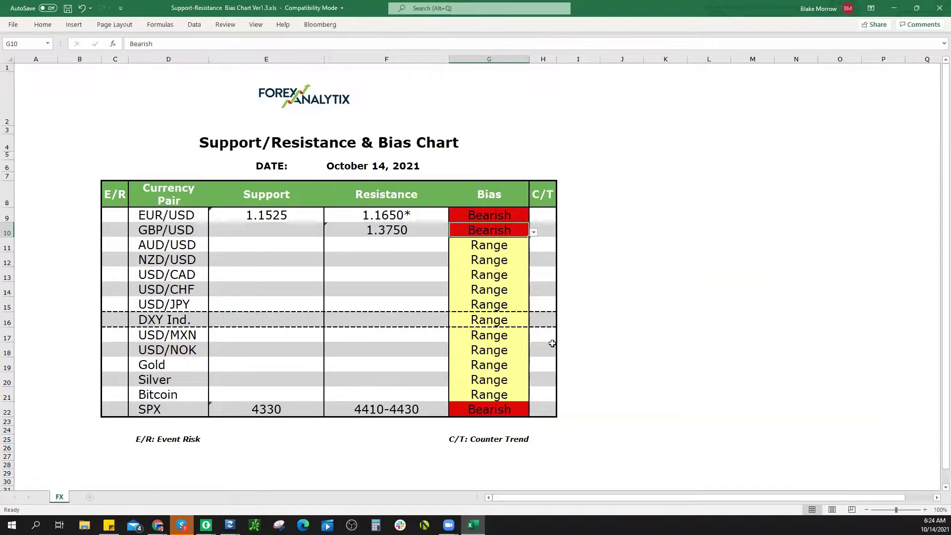
Return to the GBPUSD 4-hour chart in TradingView
key("alt+Tab")
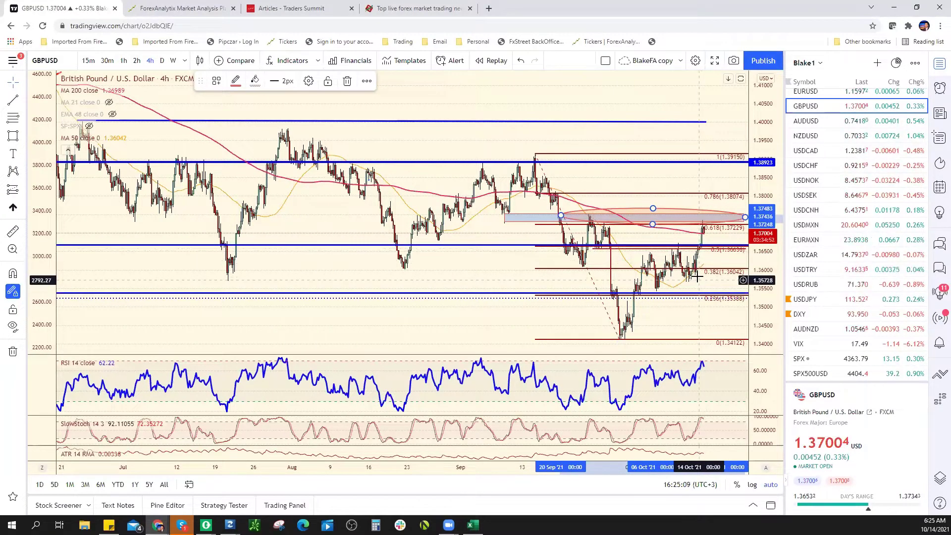
Type 1.3570/1.3650 into E10 as GBP/USD support, then go back to the chart
key("alt+Tab")
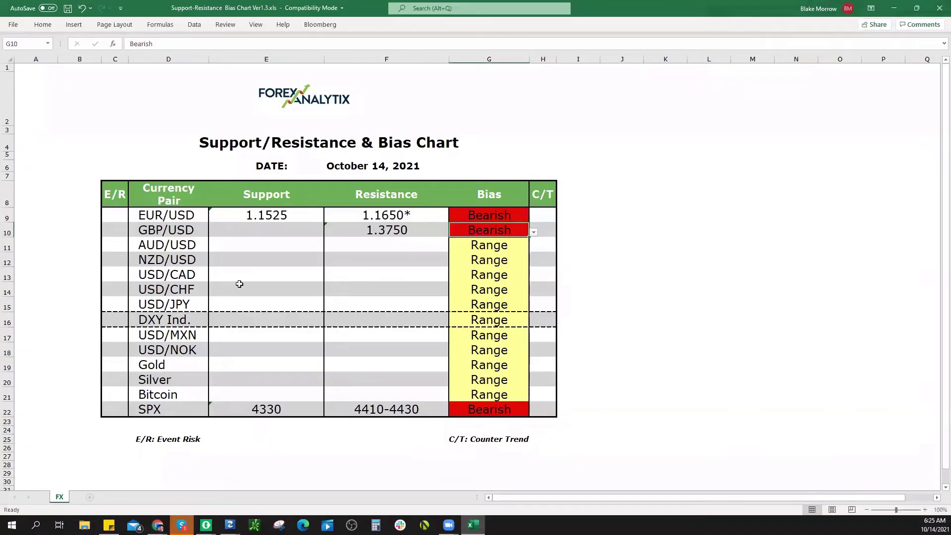
left_click(258, 229)
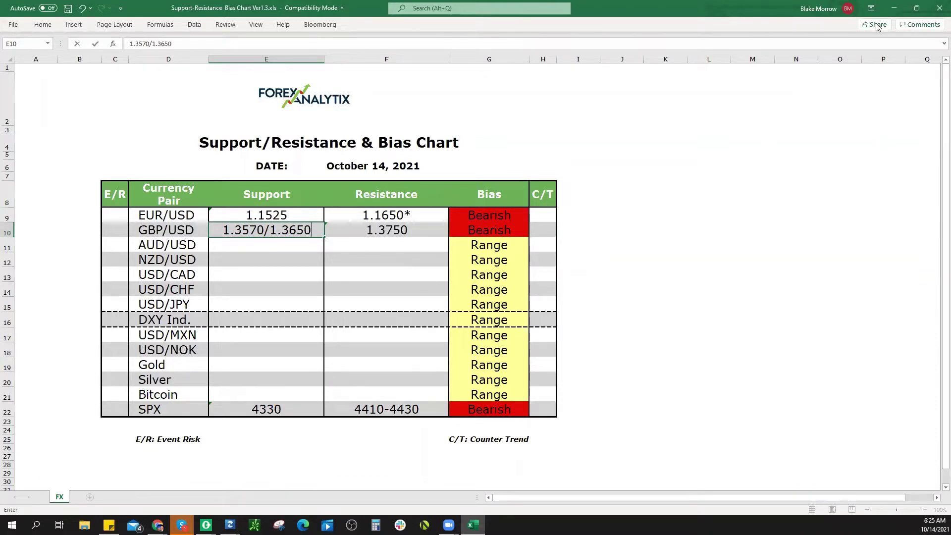
key("alt+Tab")
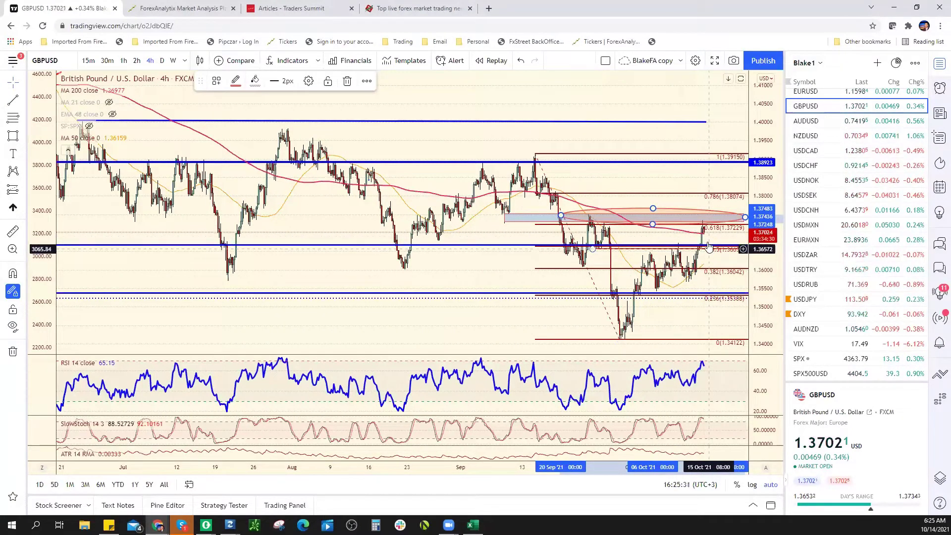
Load the AUDUSD 4-hour chart and zoom to show its long-range Fibonacci retracement
left_click(845, 121)
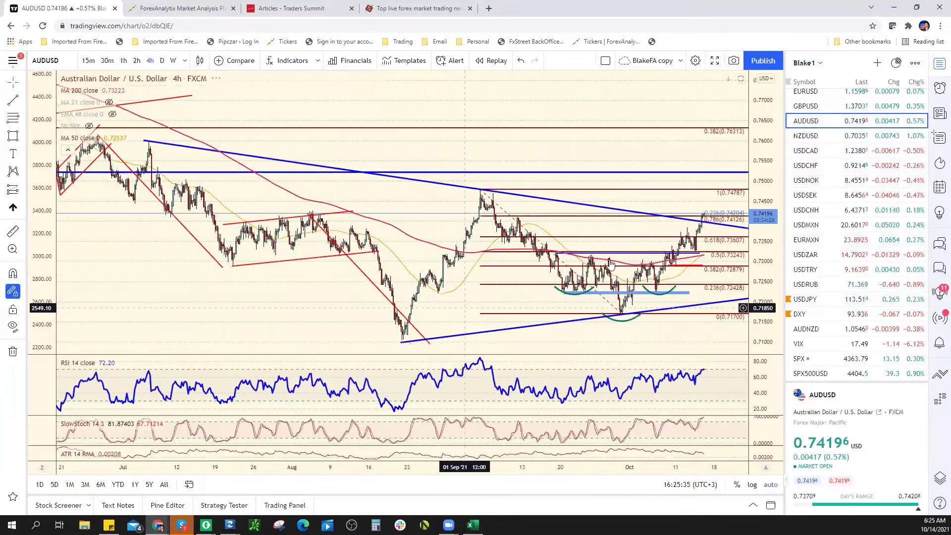
scroll(701, 139, "up", 5)
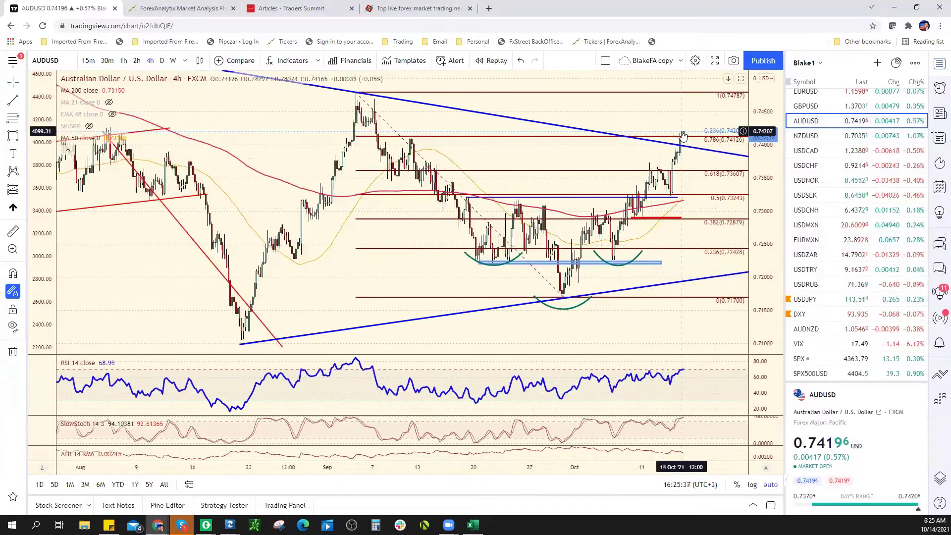
scroll(681, 148, "down", 1)
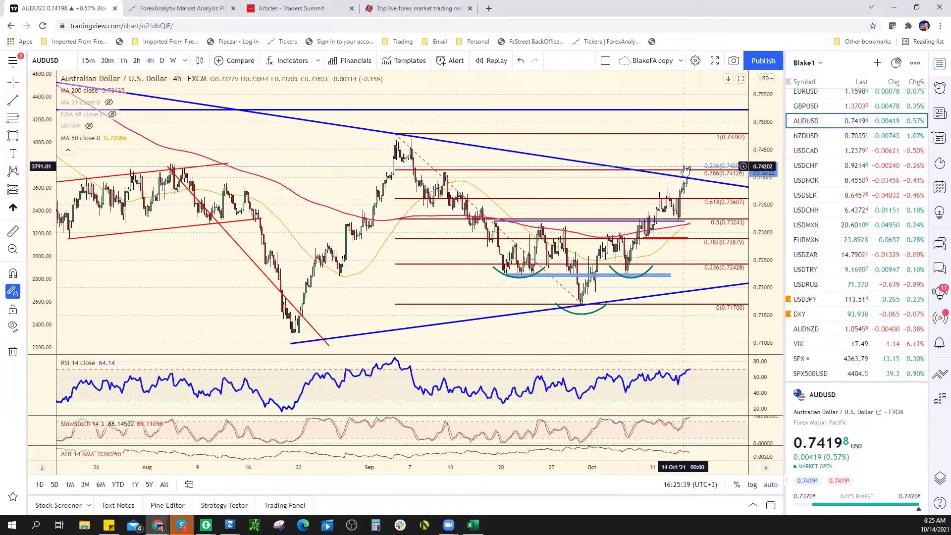
scroll(681, 168, "down", 4)
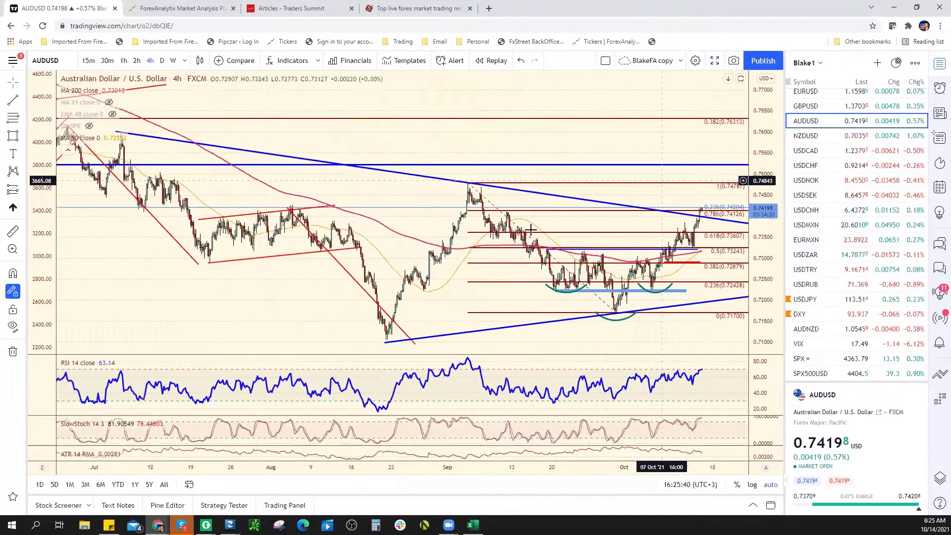
scroll(230, 272, "down", 5)
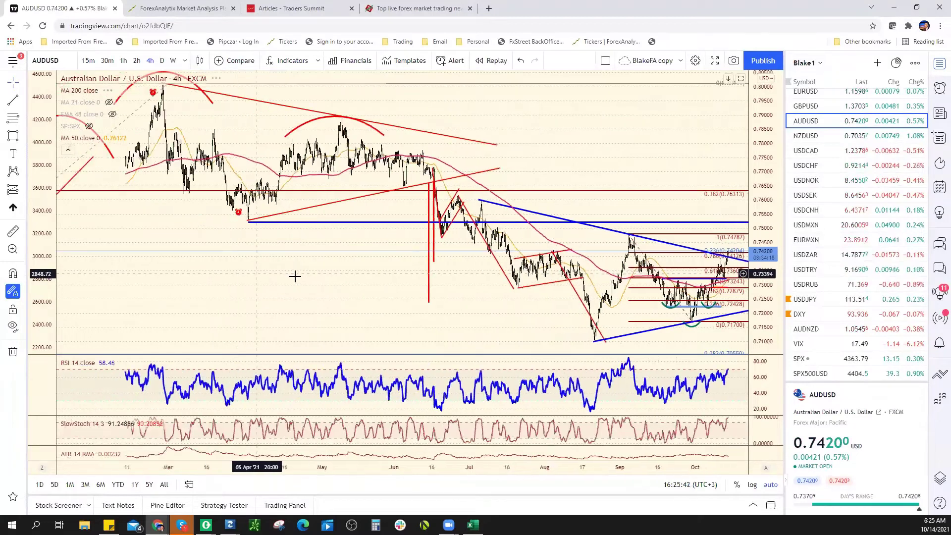
scroll(297, 279, "down", 2)
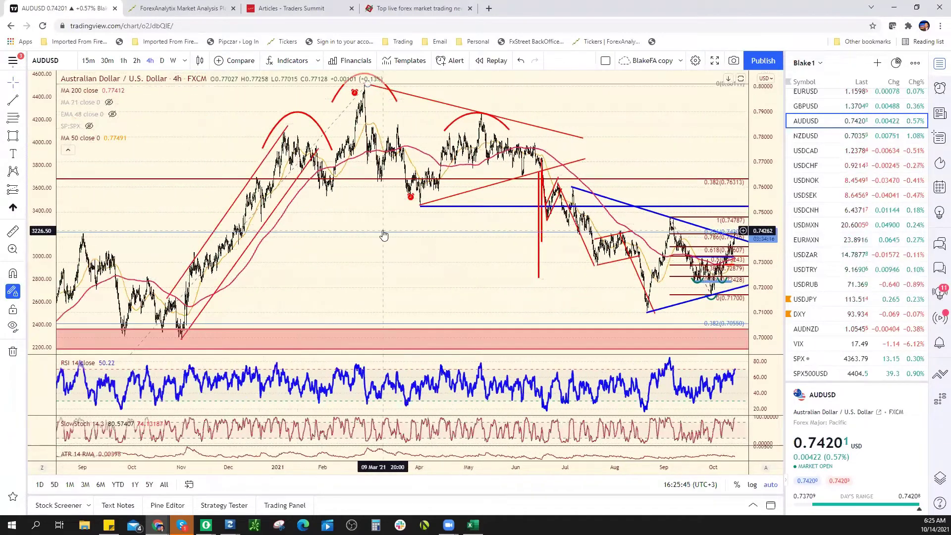
Turn off the 0.236 level in the Fibonacci retracement settings
right_click(385, 239)
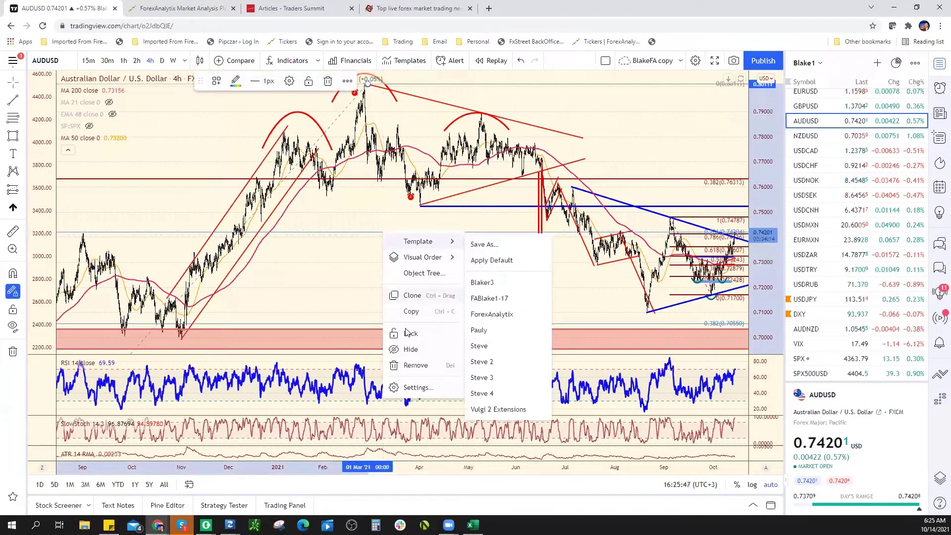
left_click(411, 388)
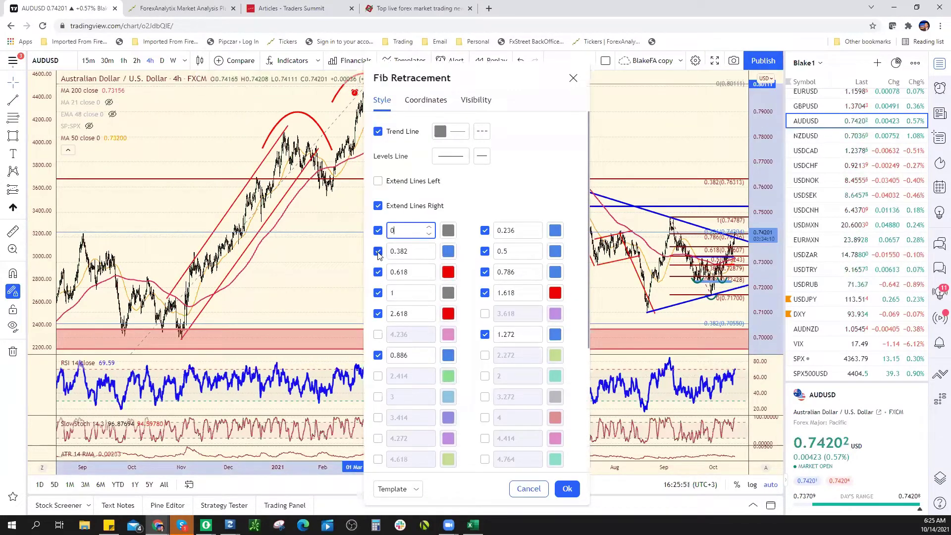
left_click(485, 230)
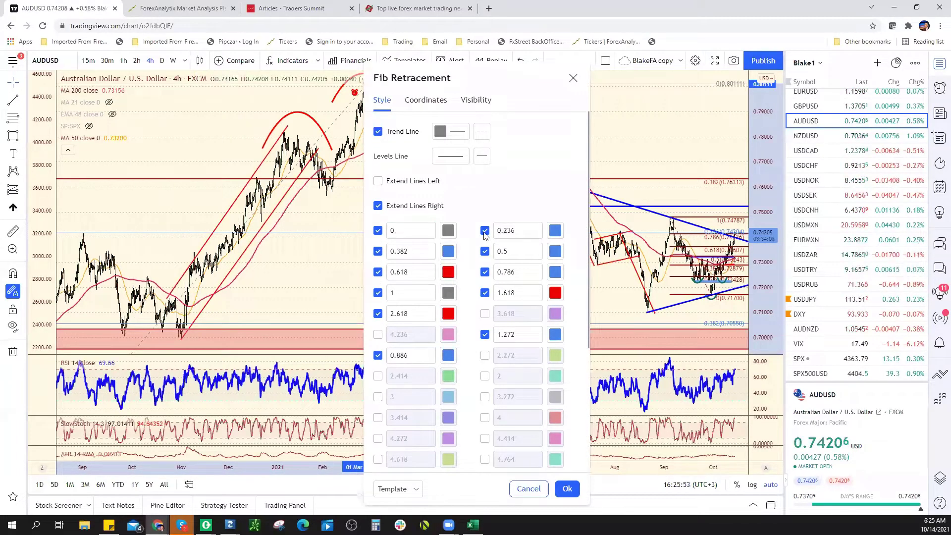
left_click(567, 489)
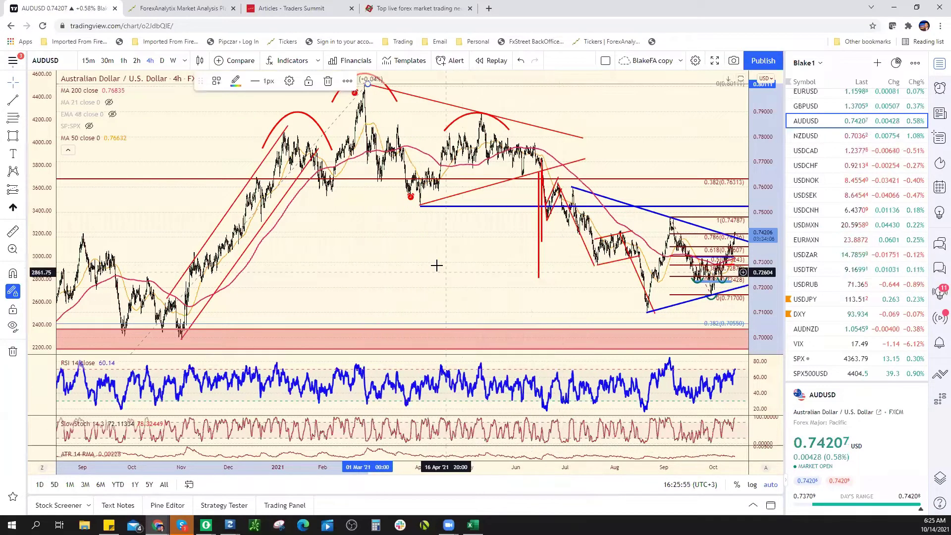
scroll(435, 264, "up", 2)
scroll(701, 211, "up", 5)
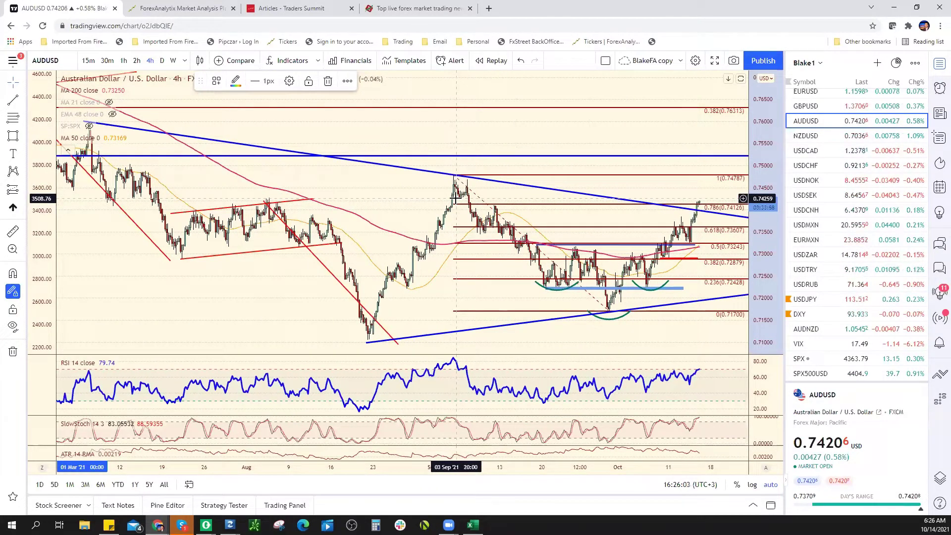
Enter .7425 as AUD/USD resistance in F11, set GBP/USD bias to Range, and minimise Excel
left_click(473, 525)
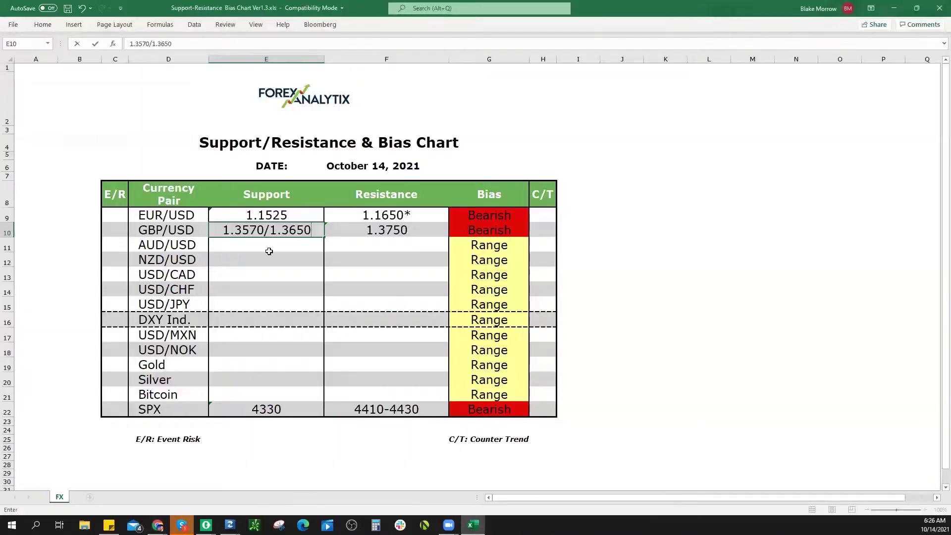
left_click(397, 248)
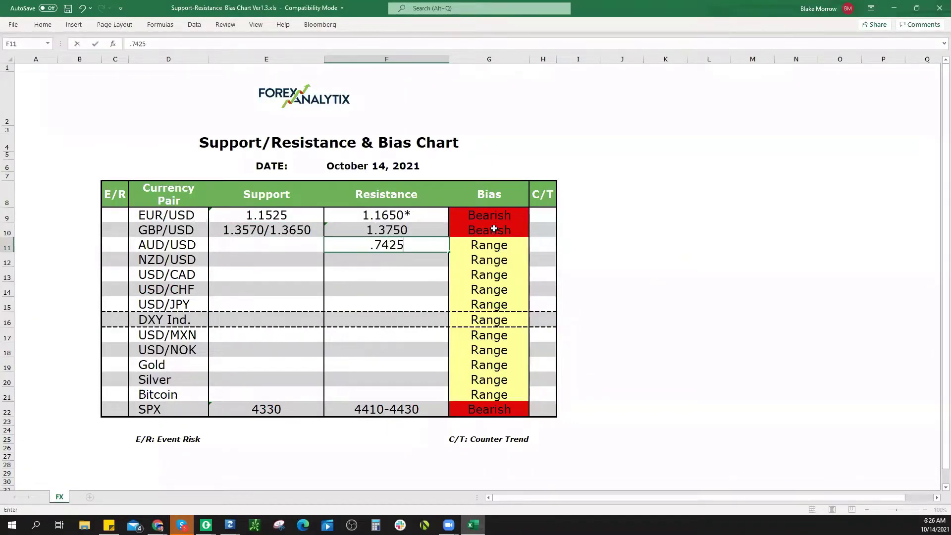
left_click(521, 231)
left_click(533, 232)
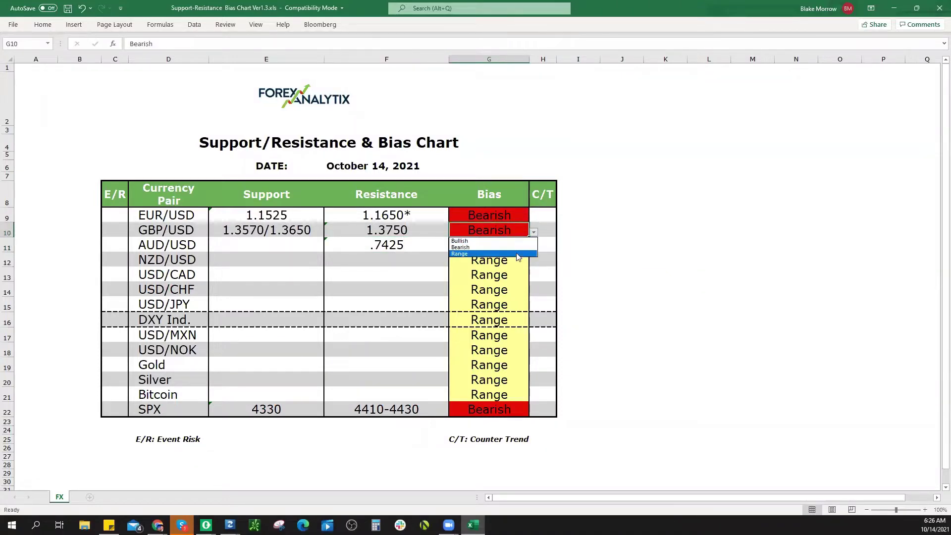
left_click(476, 256)
left_click(896, 12)
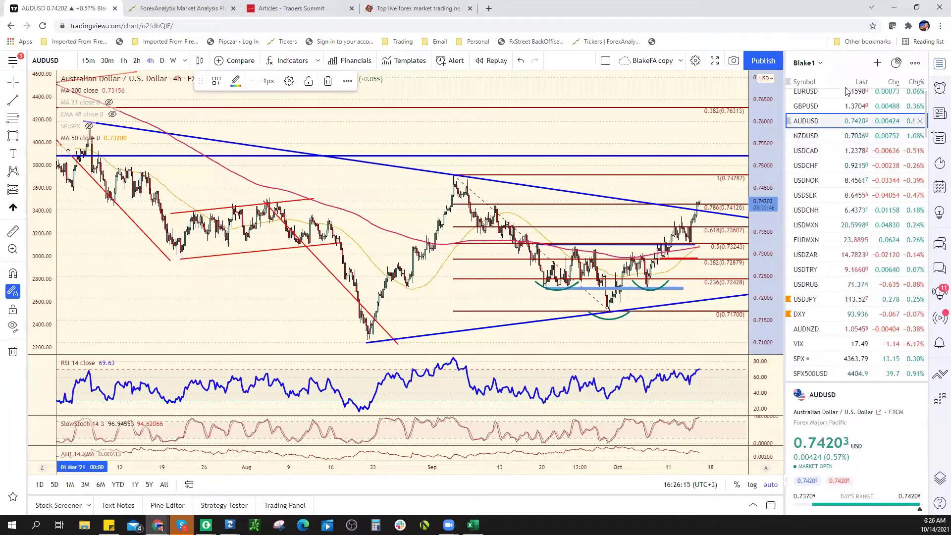
On GBPUSD, draw a falling trend line from the June high to near current price
left_click(806, 106)
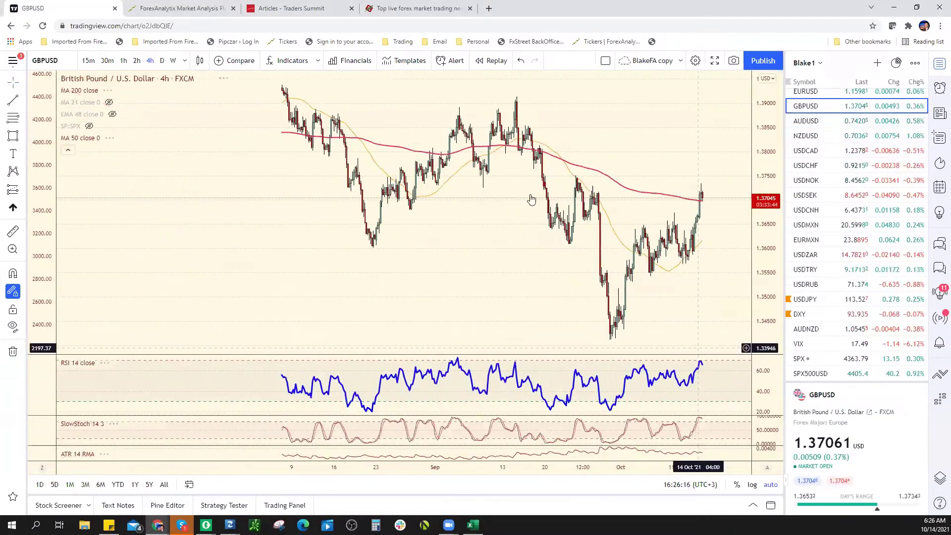
scroll(569, 294, "down", 10)
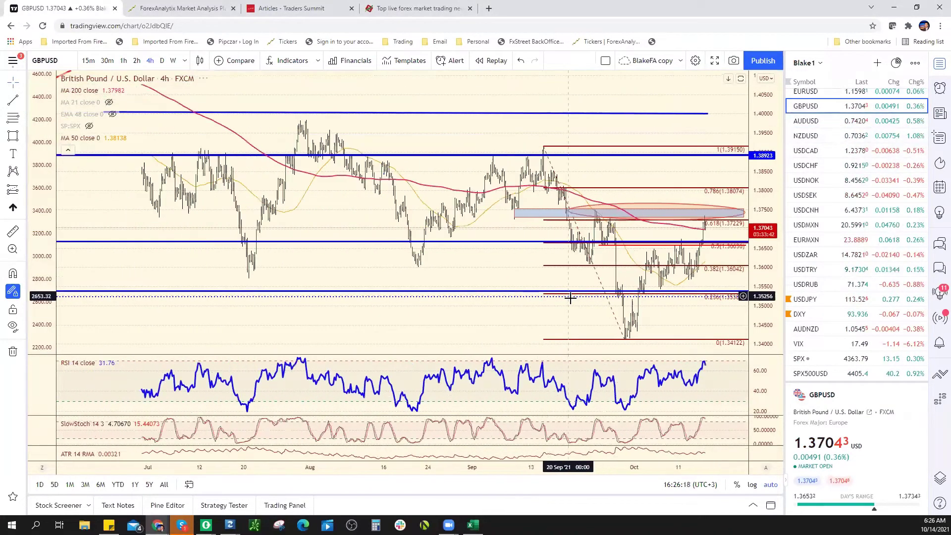
scroll(568, 304, "up", 3)
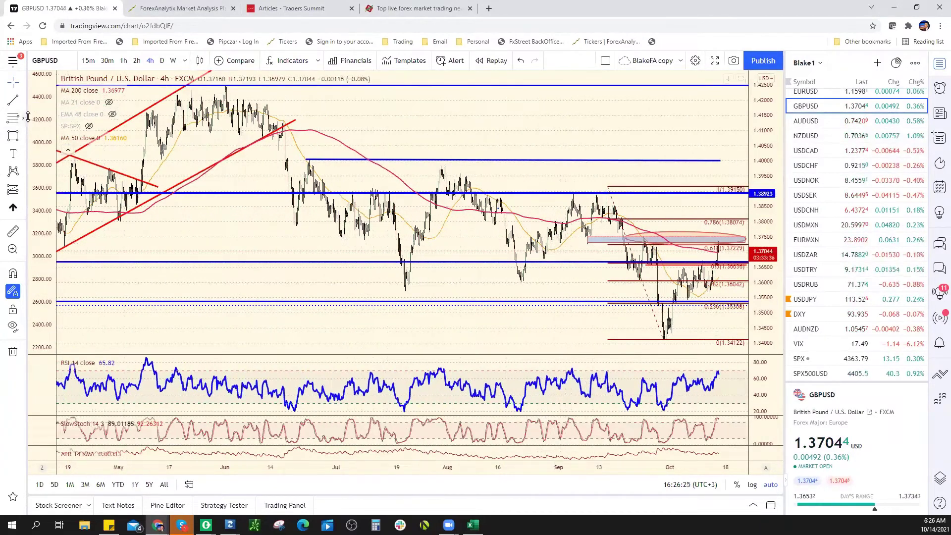
left_click(12, 101)
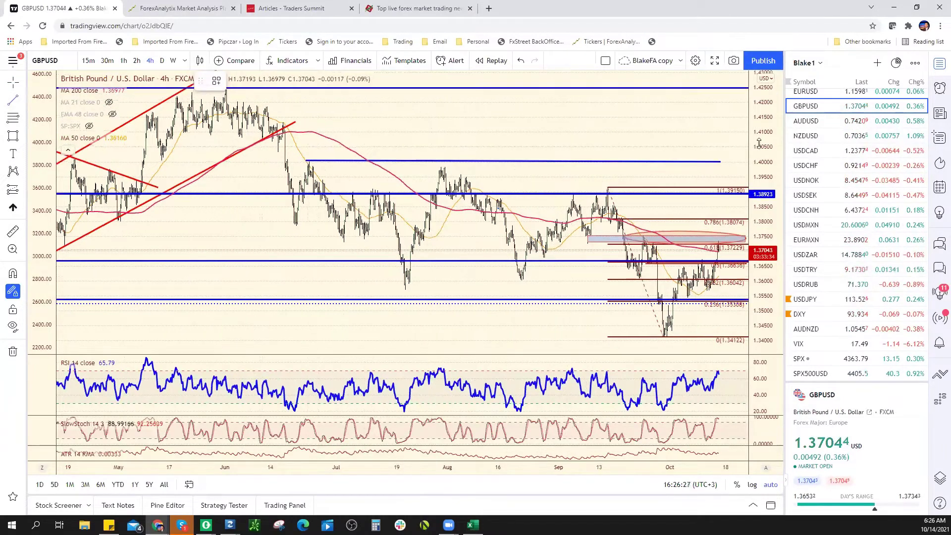
left_click(228, 100)
left_click(745, 237)
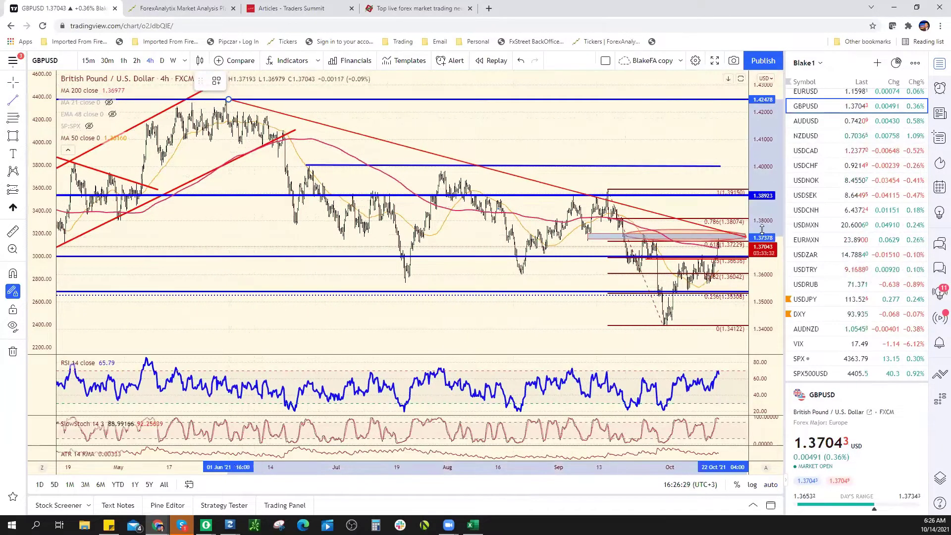
left_click(744, 223)
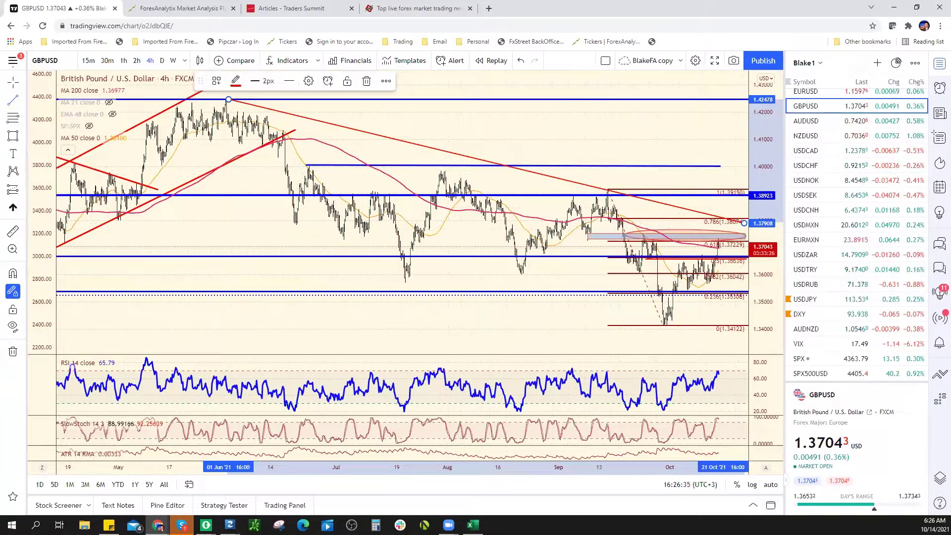
Set GBP/USD's bias to Bearish in the sheet and return to TradingView
left_click(473, 525)
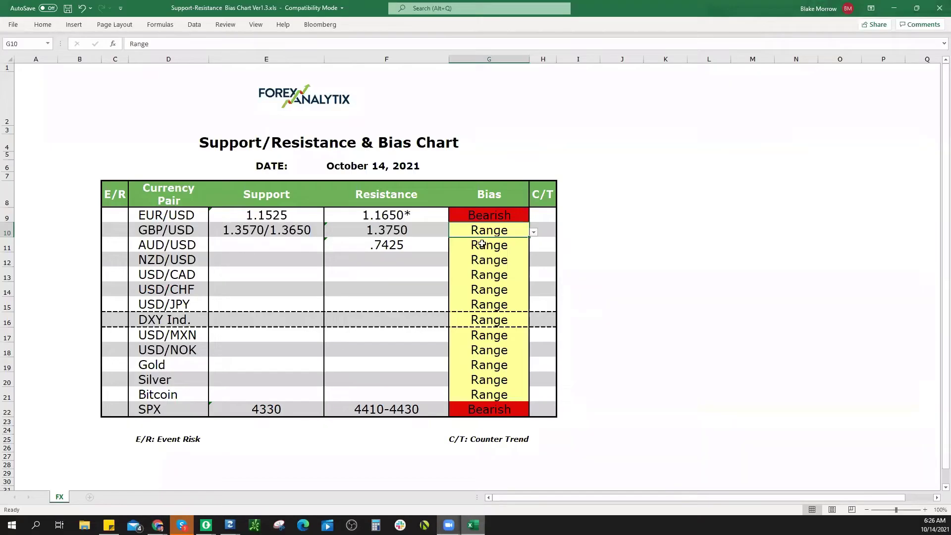
left_click(533, 231)
left_click(500, 247)
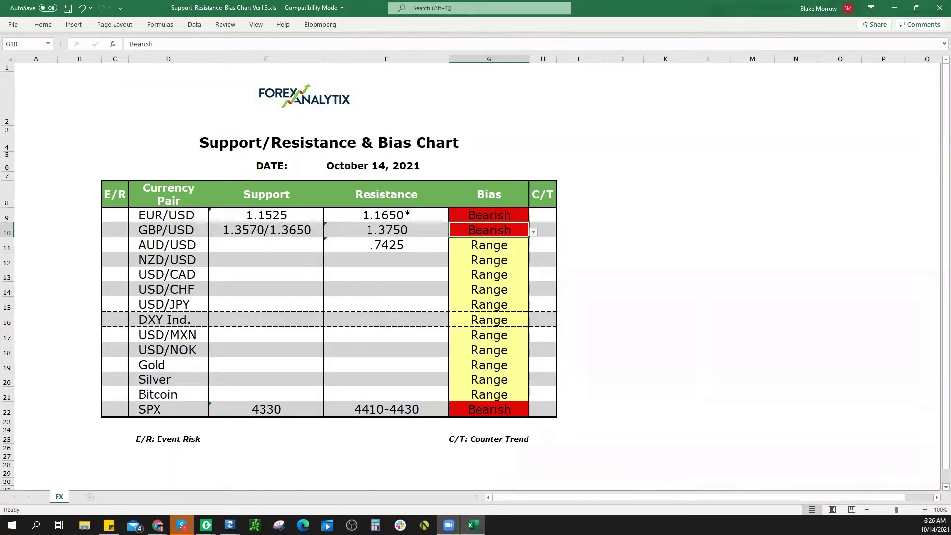
key("alt+Tab")
Load the AUDUSD chart and adjust its zoom and price scale
left_click(822, 121)
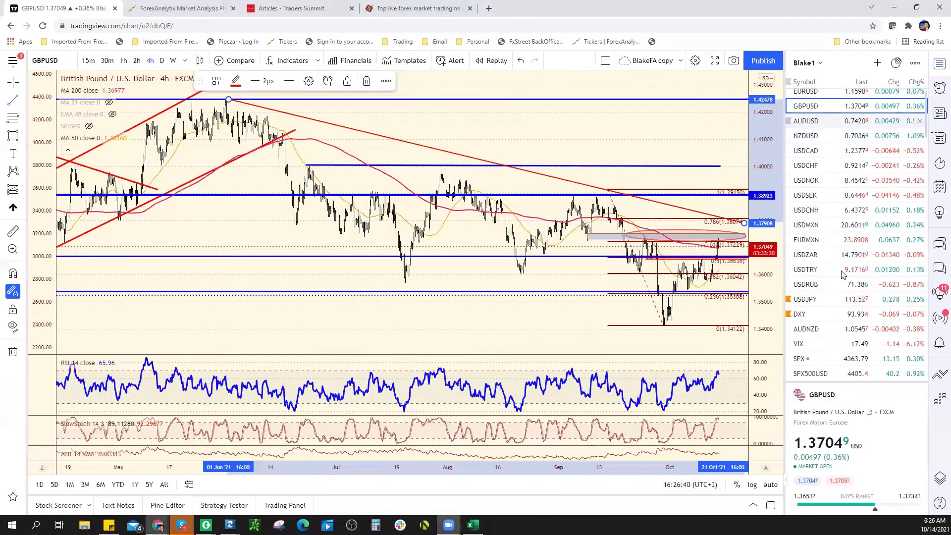
scroll(674, 136, "up", 5)
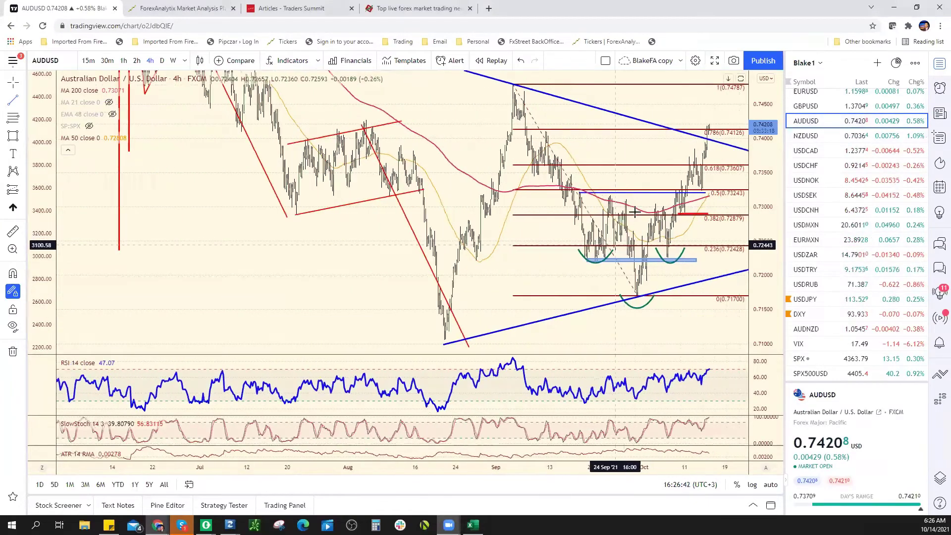
scroll(674, 137, "up", 2)
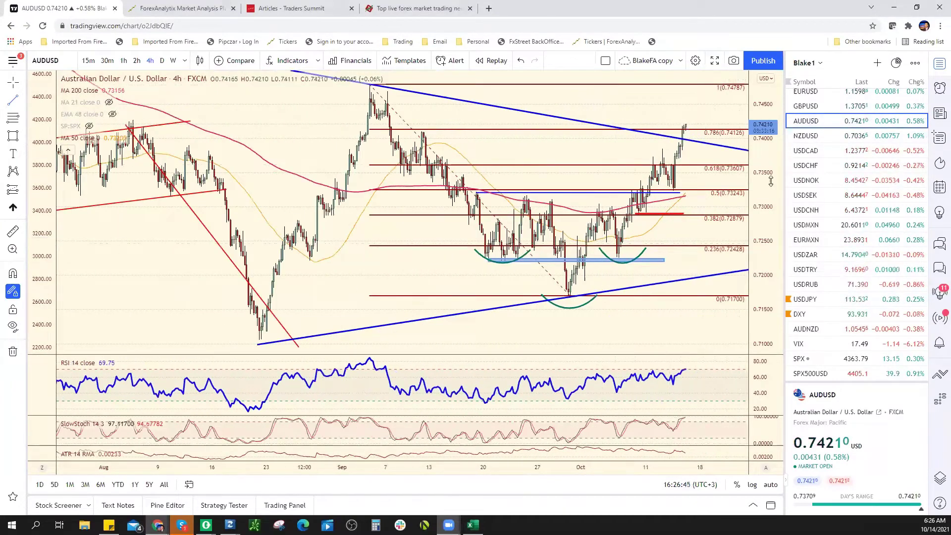
scroll(771, 181, "down", 2)
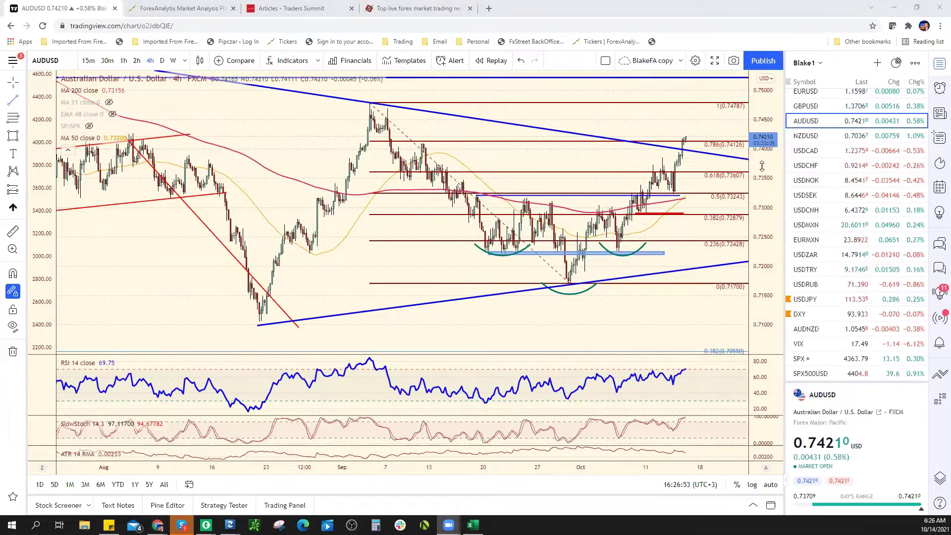
left_click_drag(762, 166, 762, 167)
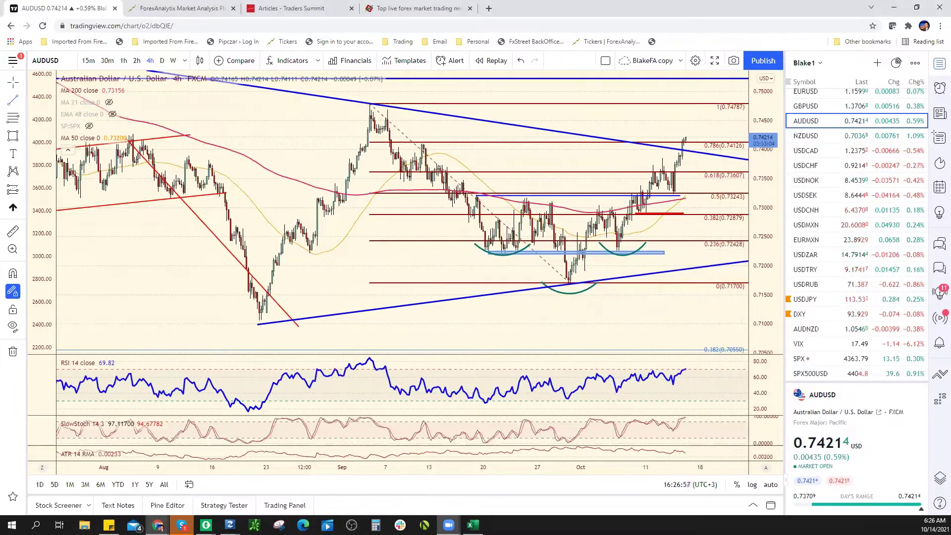
Enter .7425/.7480 as AUD/USD resistance in F11, then return to the chart
key("alt+Tab")
left_click(424, 241)
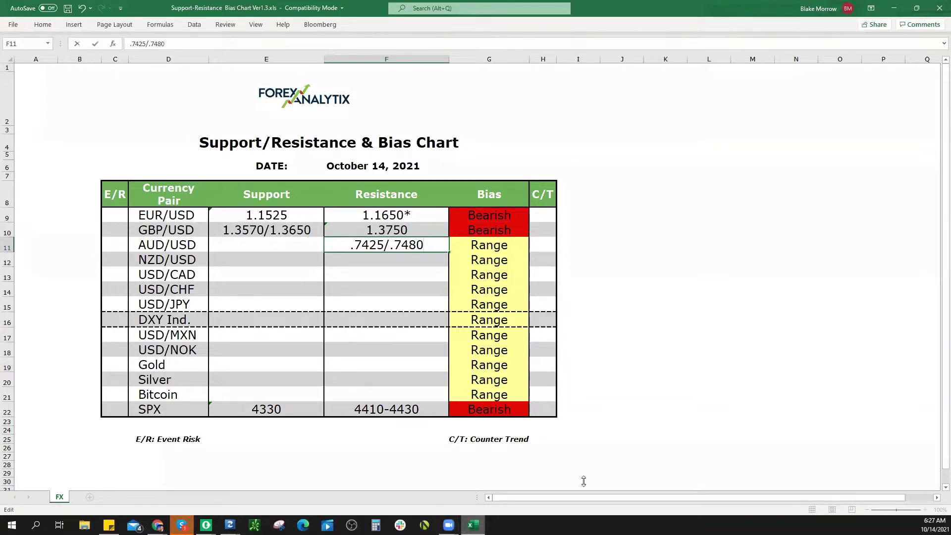
key("alt+Tab")
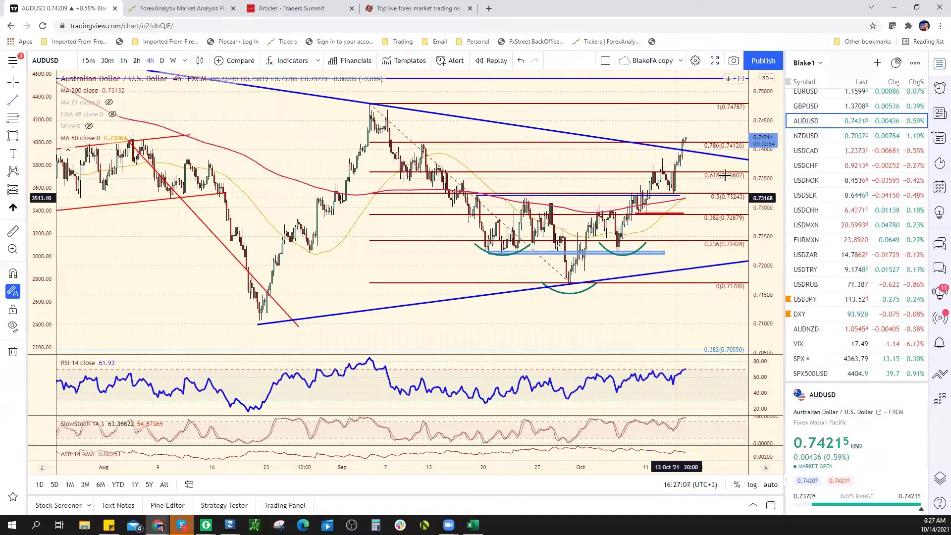
Extend the blue 0.5-level line on AUDUSD to the latest bars
left_click(680, 197)
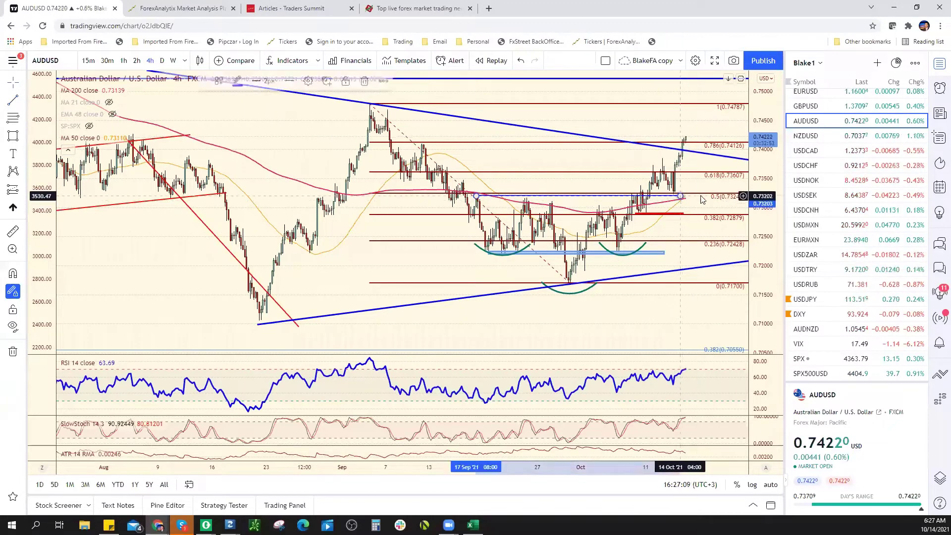
left_click_drag(702, 199, 705, 199)
left_click(705, 197)
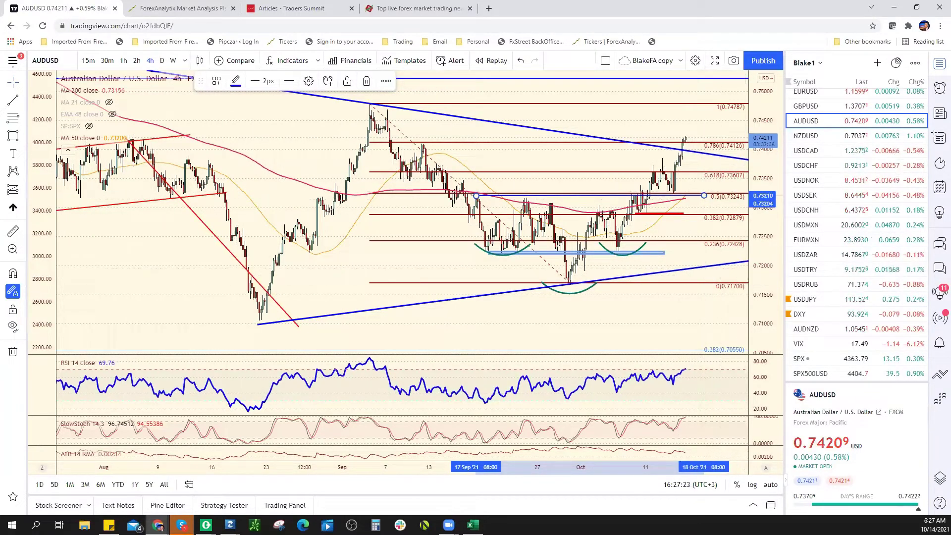
Enter .7330 as AUD/USD support in E11 and return to TradingView
key("alt+Tab")
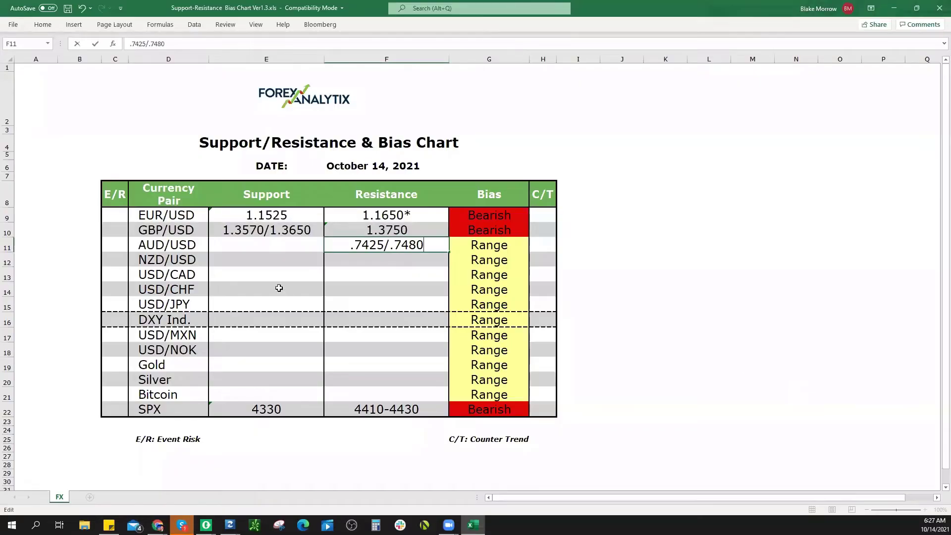
left_click(269, 242)
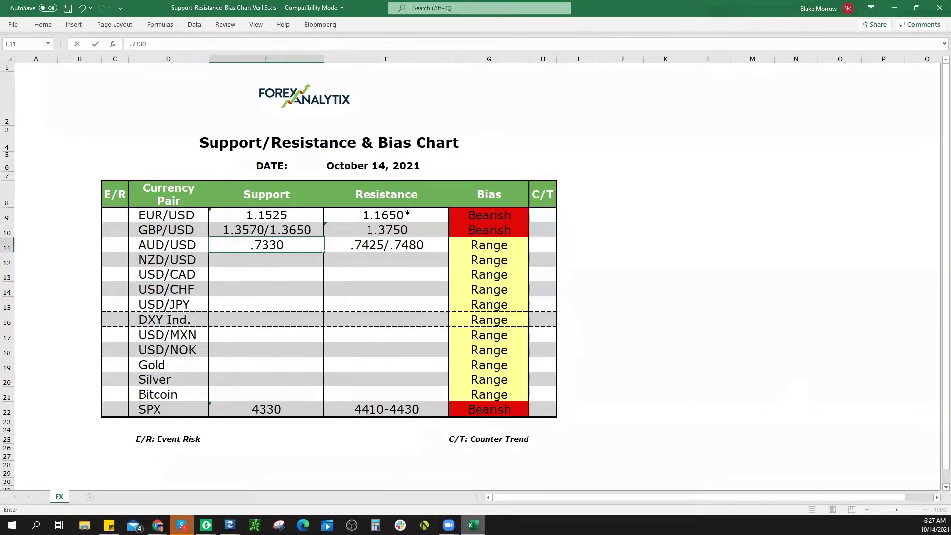
key("Return")
key("alt+Tab")
Load NZDUSD, compress the price axis, and select the blue line near 0.6984
key("Down")
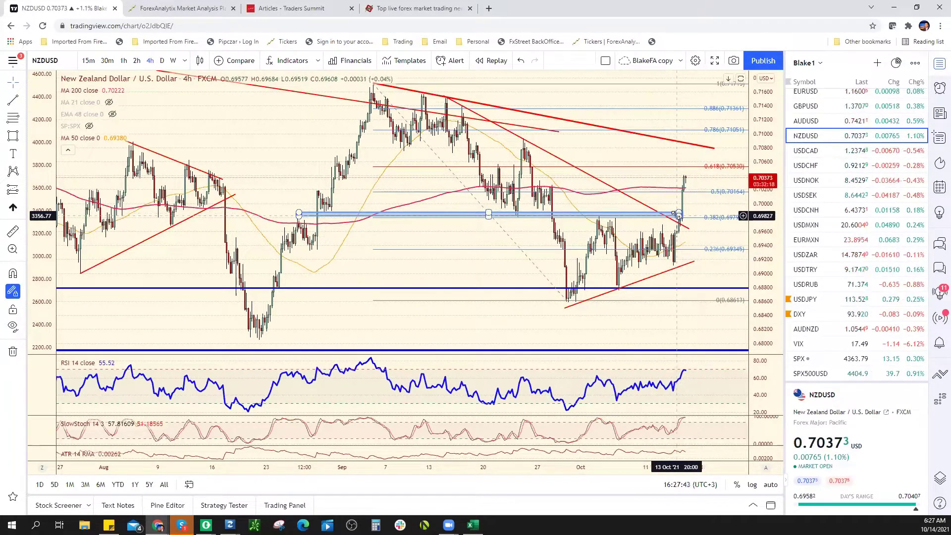
scroll(690, 190, "down", 5)
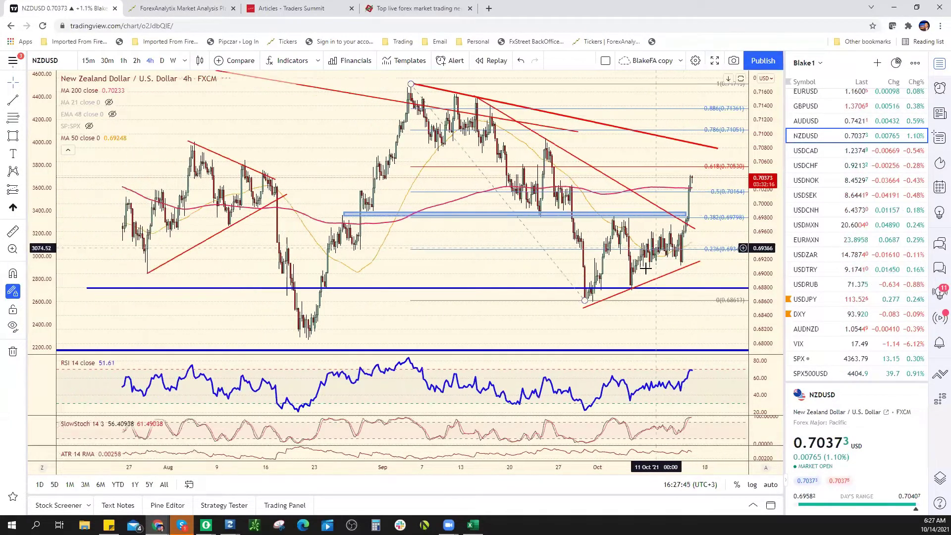
left_click_drag(765, 214, 765, 302)
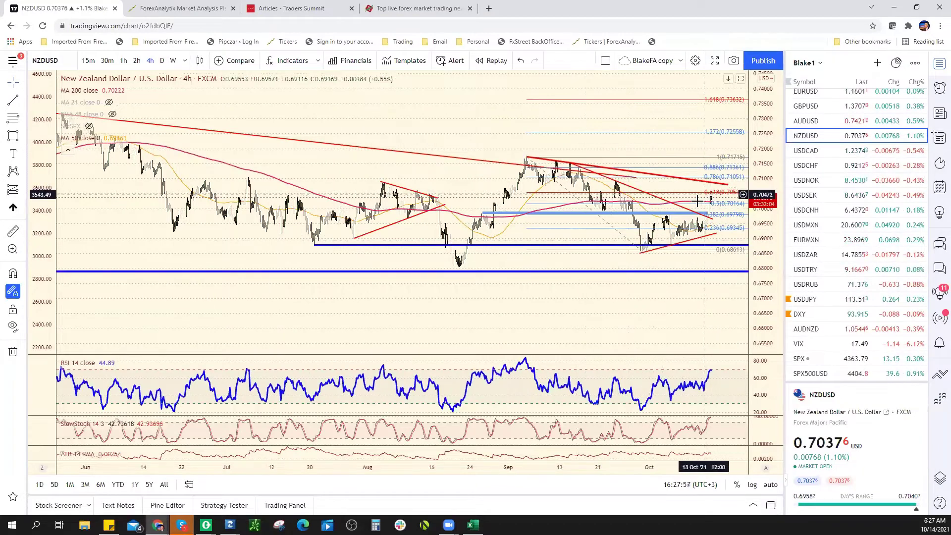
left_click(706, 213)
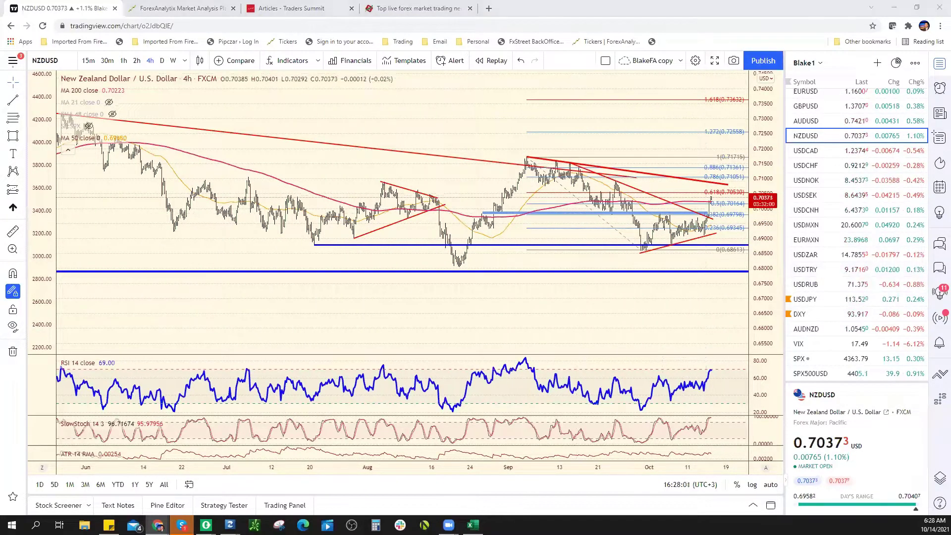
Start entering .6990 as NZD/USD support in E12 of the bias sheet
key("alt+Tab")
left_click(269, 264)
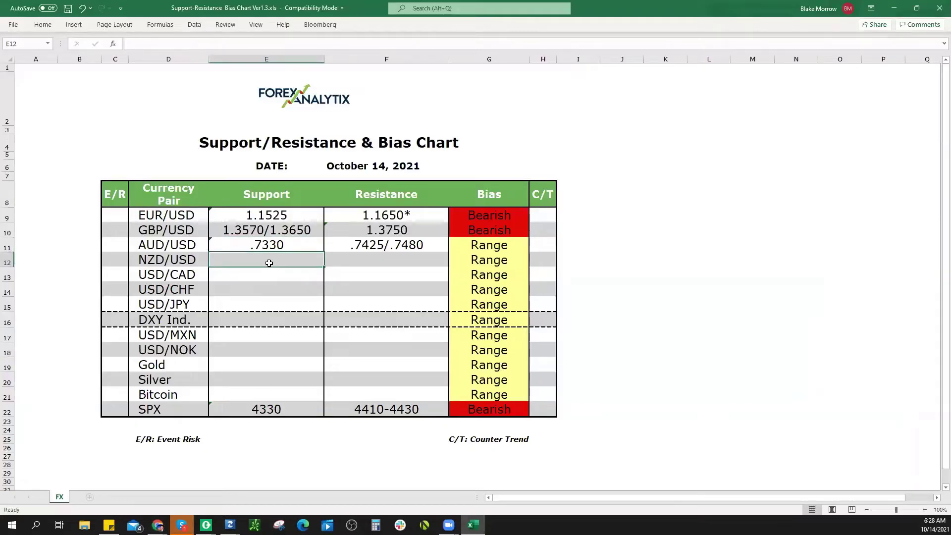
type(".6990")
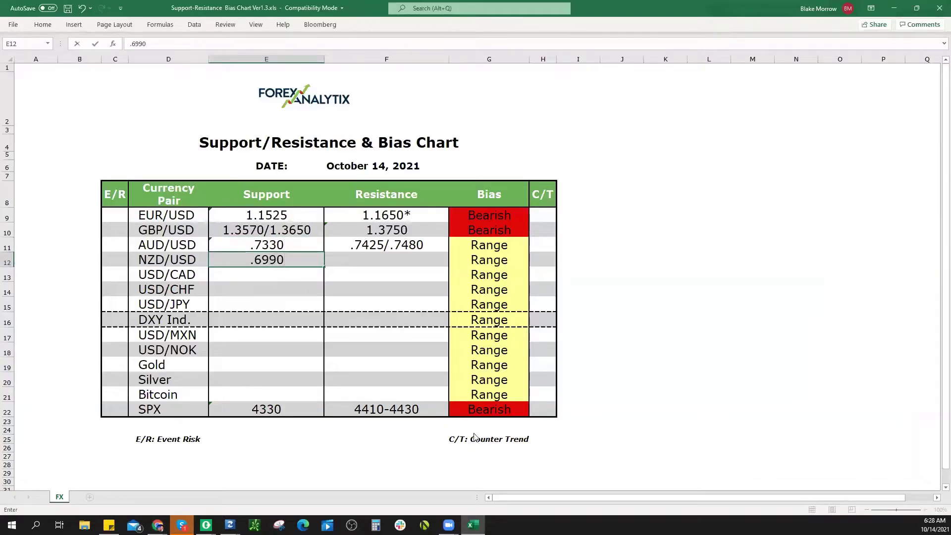
Zoom the NZDUSD chart out to a full year, then commit .6990 as NZD/USD support in Excel
key("alt+Tab")
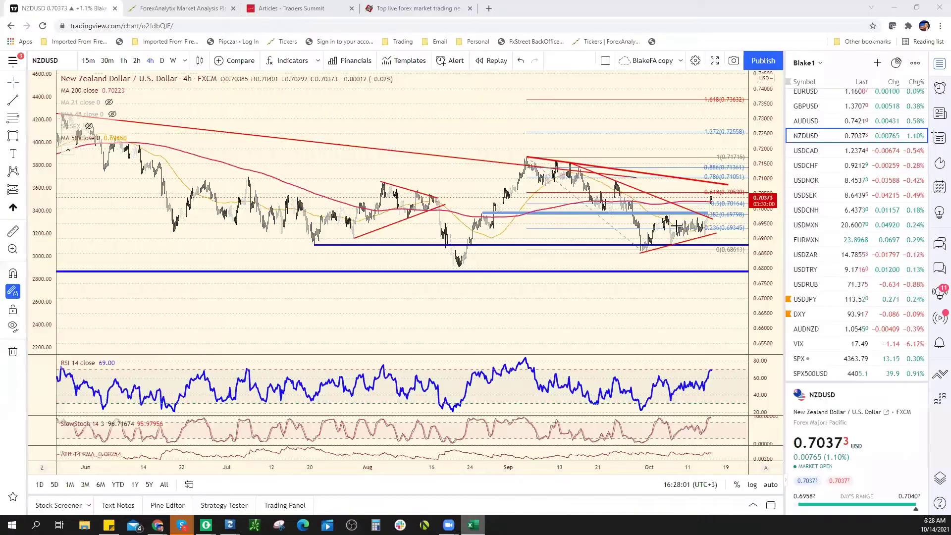
scroll(678, 202, "down", 3)
scroll(679, 202, "down", 5)
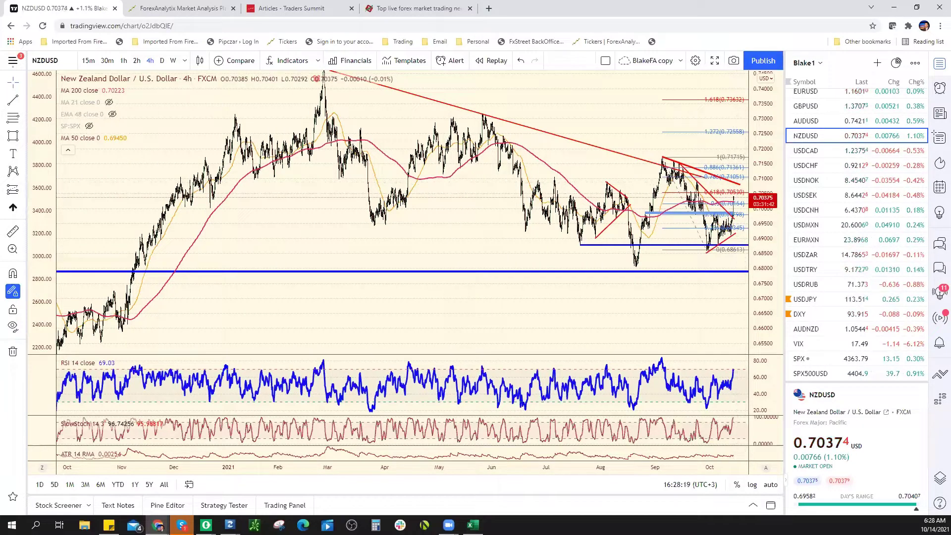
key("alt+Tab")
left_click(397, 261)
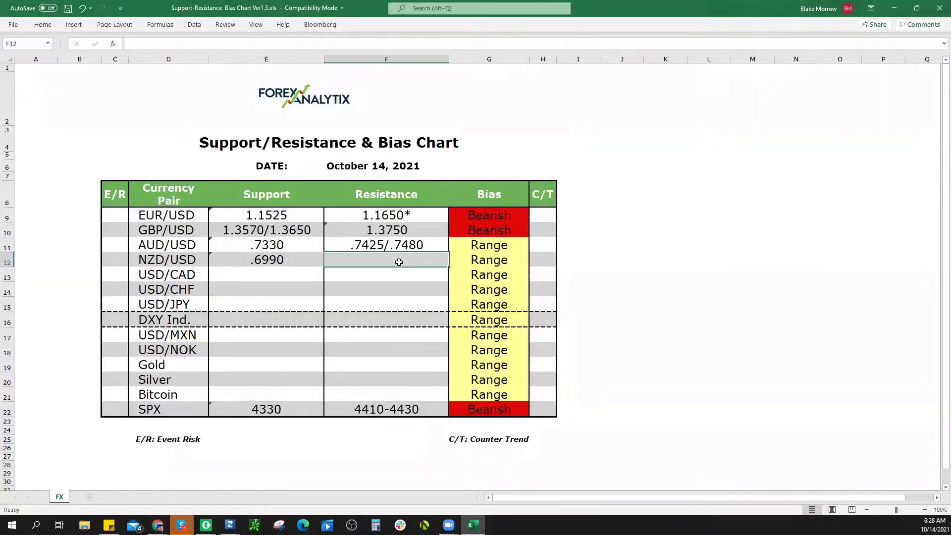
Enter .7050/.7085 as NZD/USD resistance, then load the USDCAD chart from the TradingView watchlist
type(".7050")
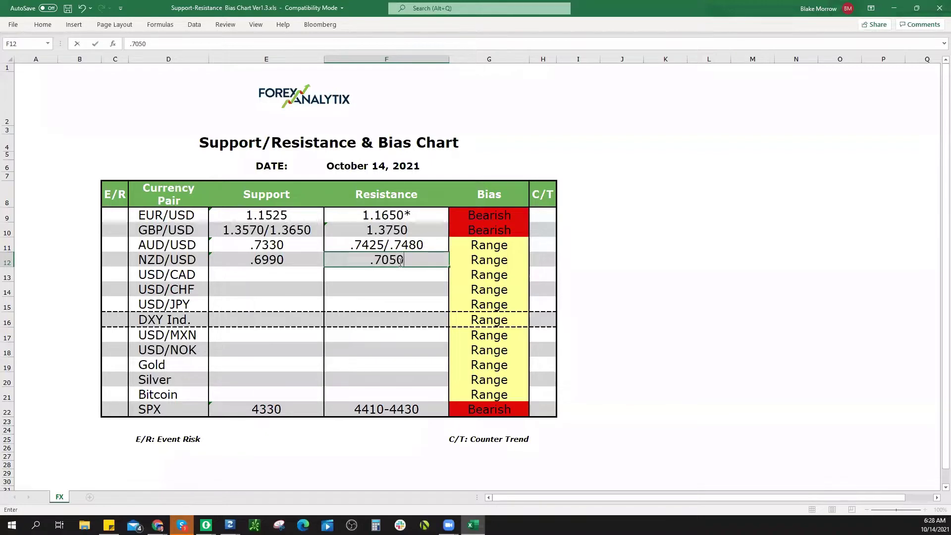
type("/.7085")
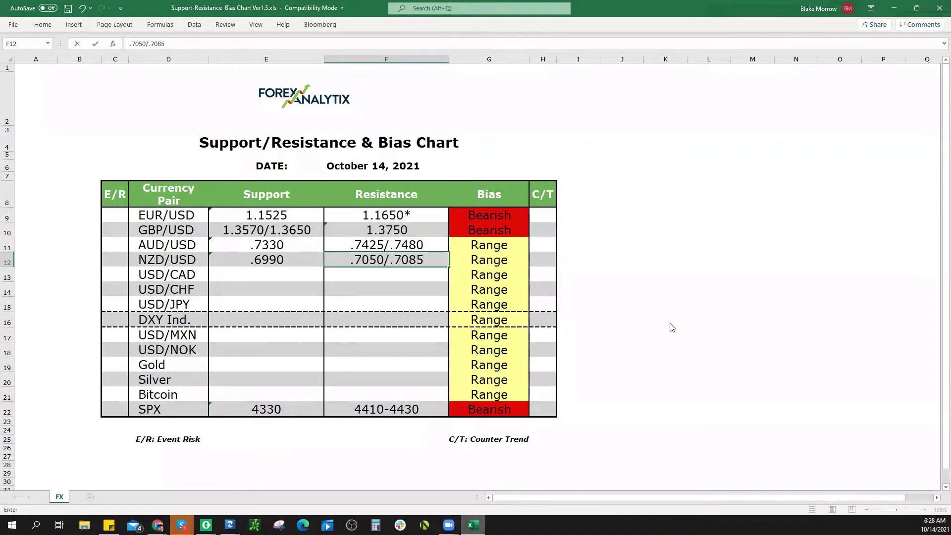
key("alt+Tab")
key("Down")
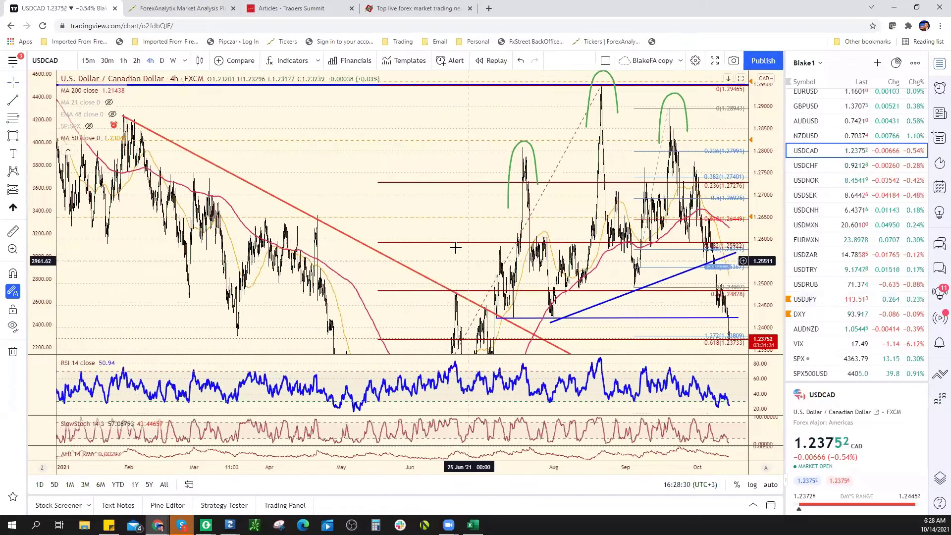
Study the USDCAD 4-hour chart, then bring the Support/Resistance workbook back to the front
scroll(495, 265, "up", 5)
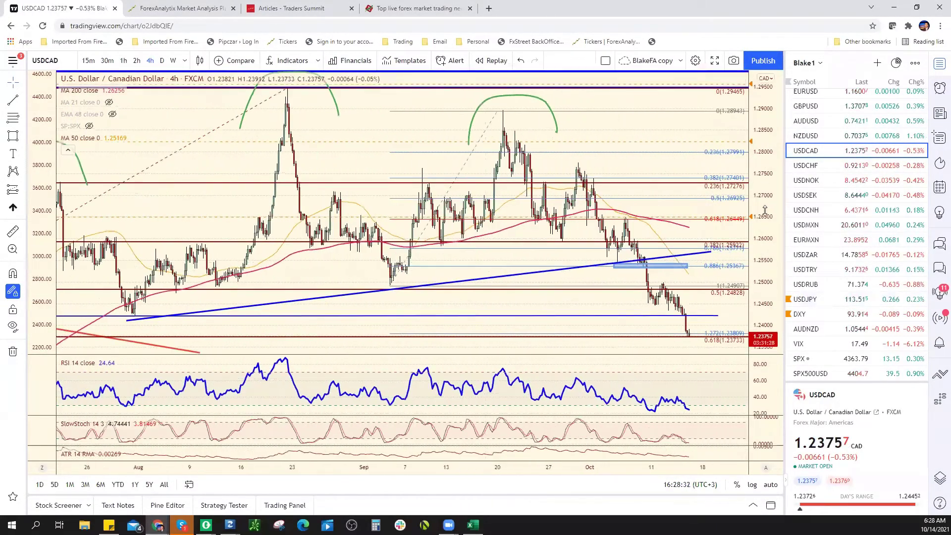
scroll(637, 336, "down", 2)
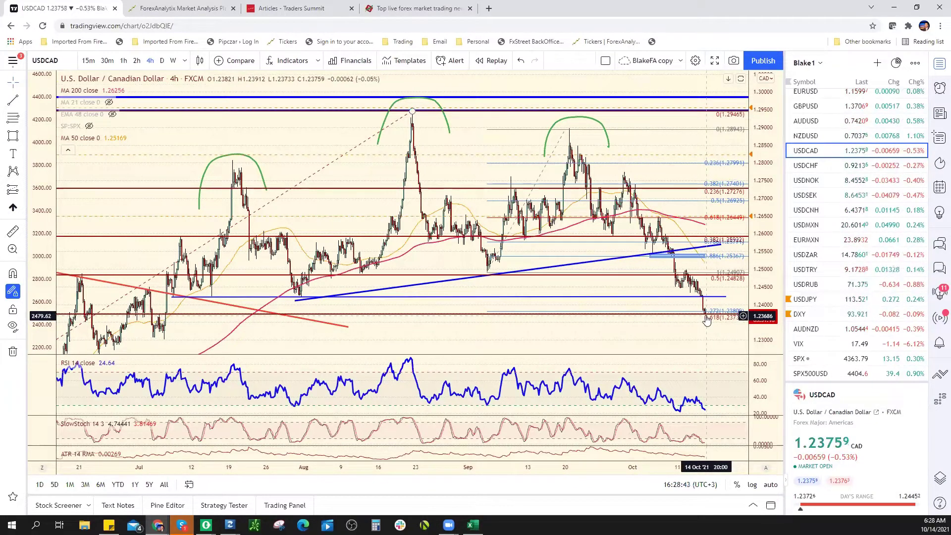
key("alt+Tab")
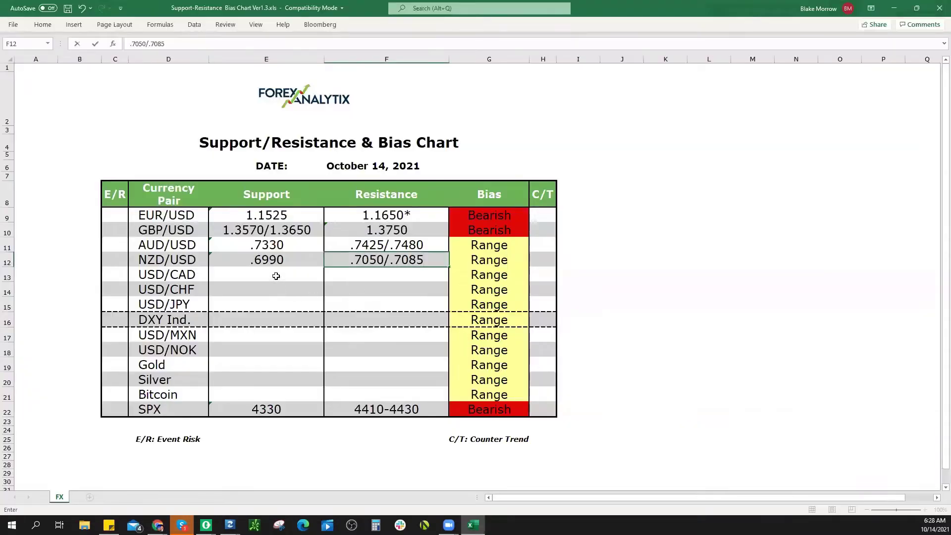
Record 1.2375 as USD/CAD support and go back to the USDCAD chart
left_click(276, 276)
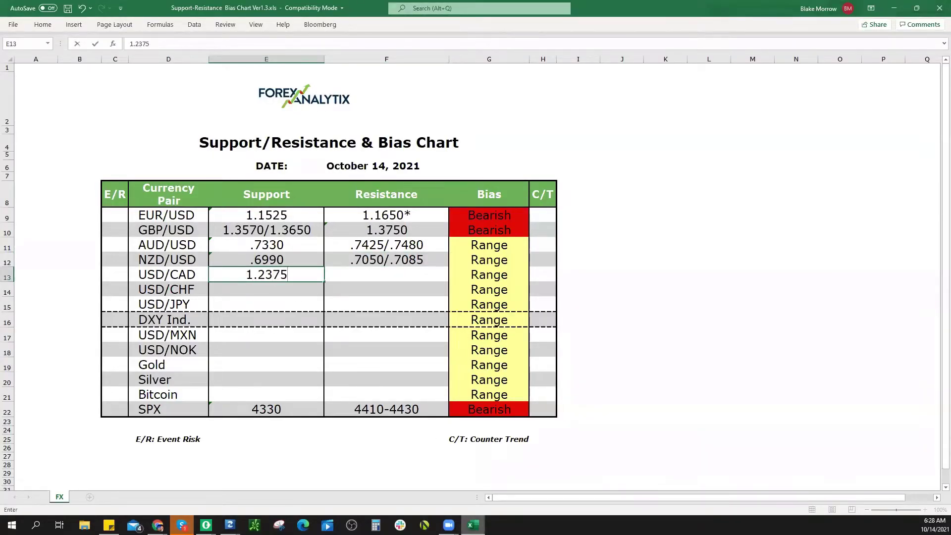
key("alt+Tab")
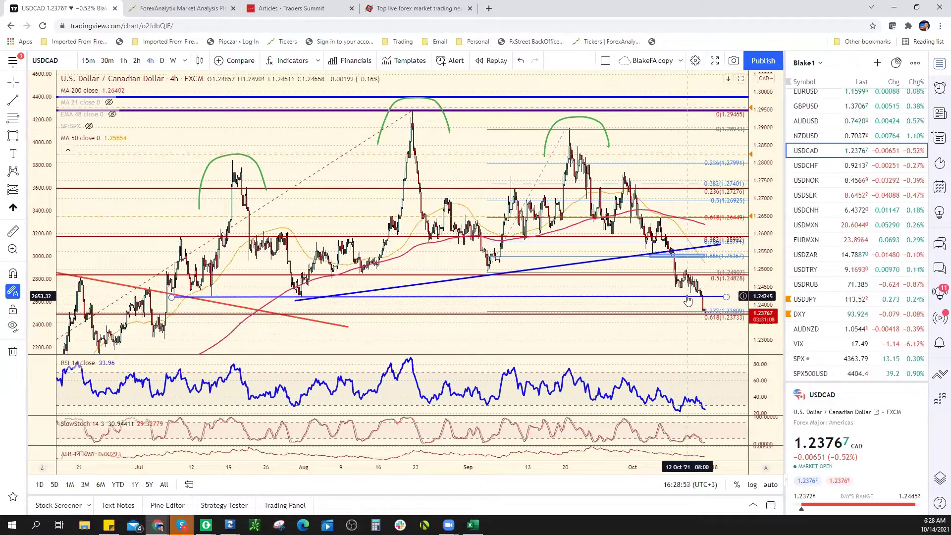
Raise the blue USDCAD resistance line to about 1.2440, then return to the workbook
left_click(434, 297)
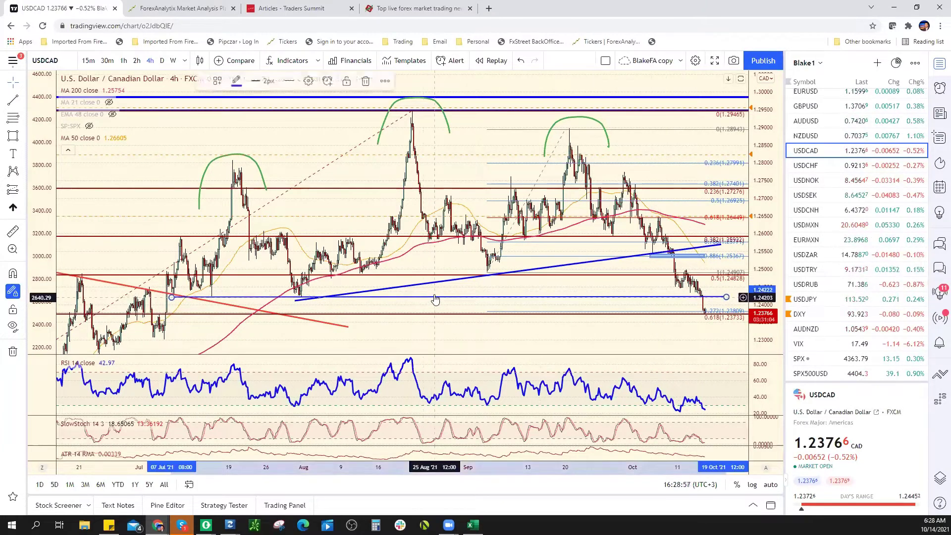
left_click_drag(435, 297, 431, 289)
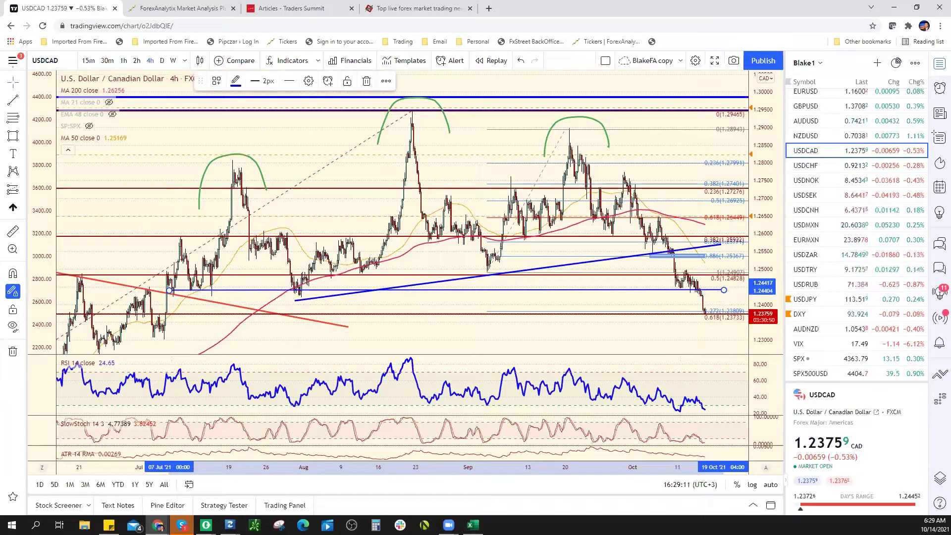
key("alt+Tab")
Give USD/CAD resistance 1.2450 and a Bearish bias, then go back to TradingView
left_click(349, 276)
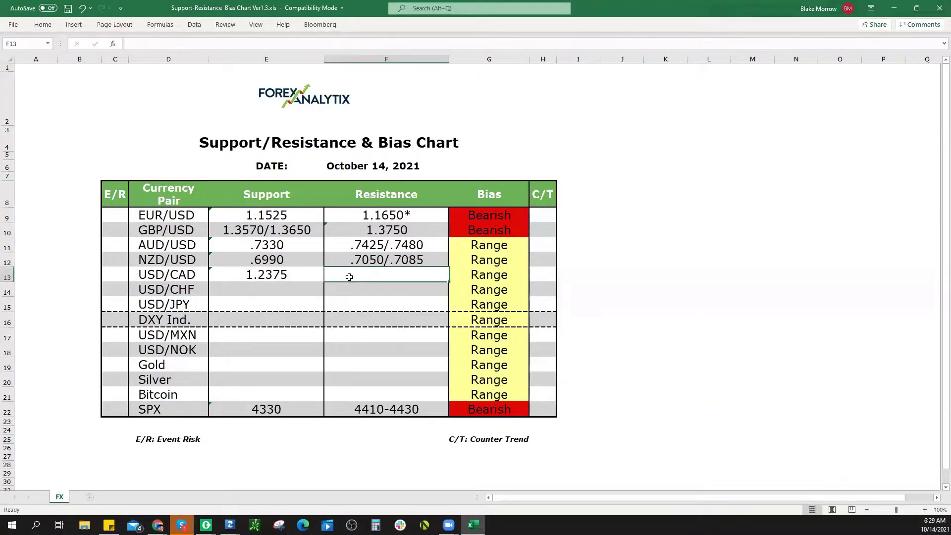
type("1.2450")
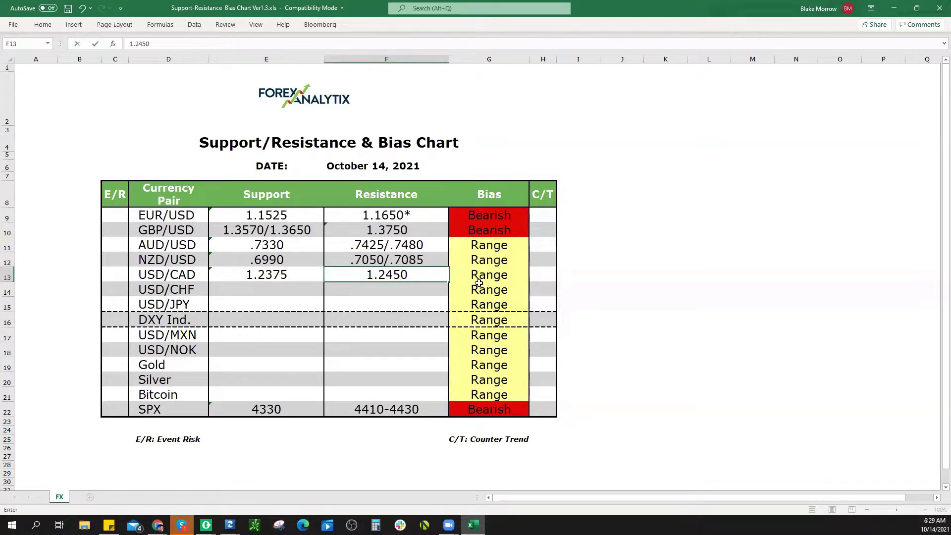
left_click(505, 280)
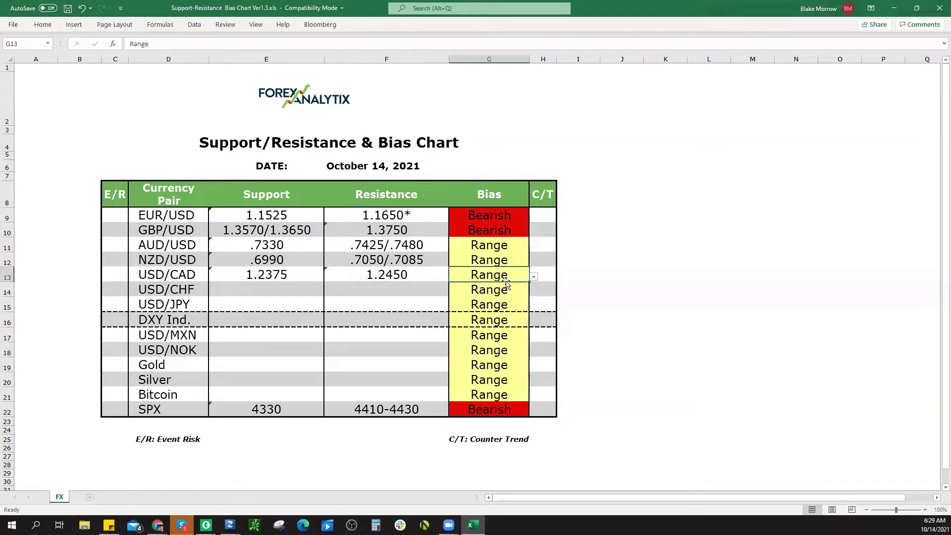
left_click(534, 276)
left_click(514, 294)
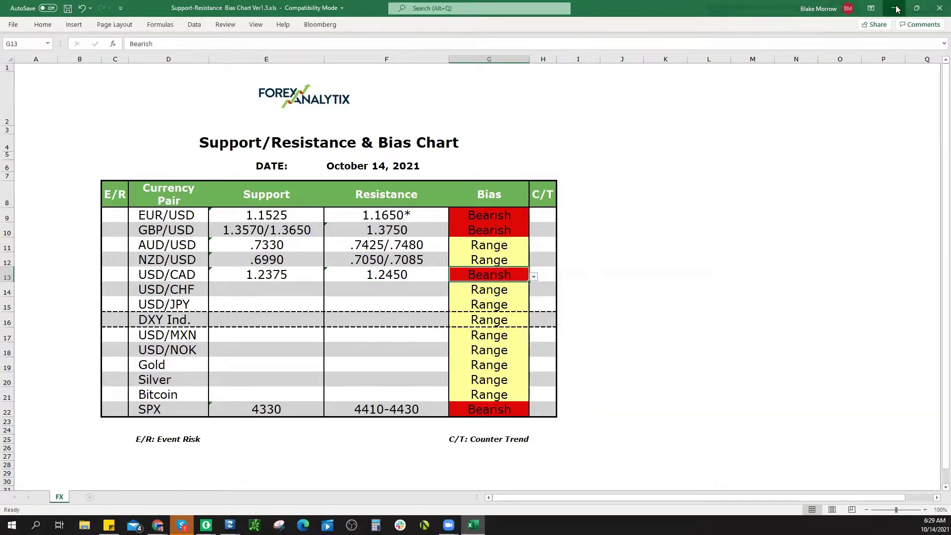
key("alt+Tab")
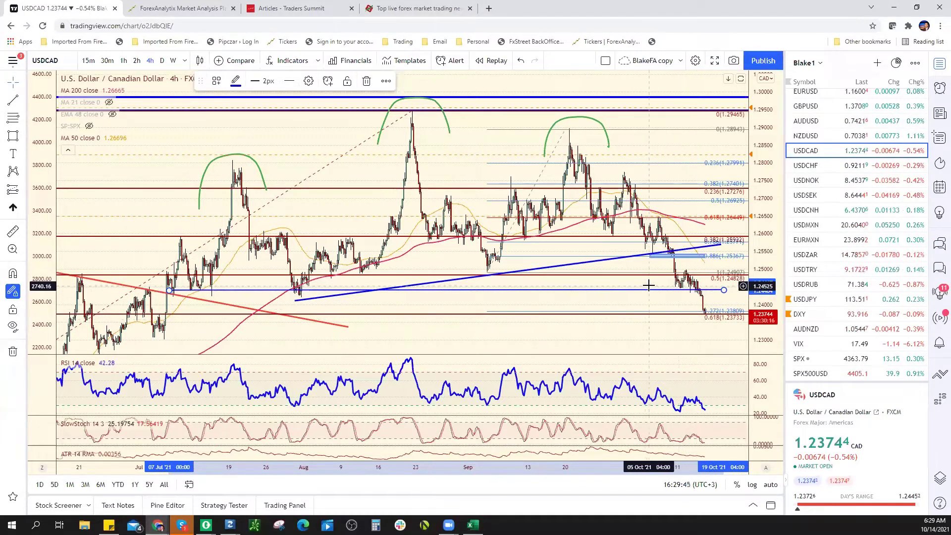
Glance at the workbook, then pick EURCAD from the TradingView watchlist
left_click(473, 525)
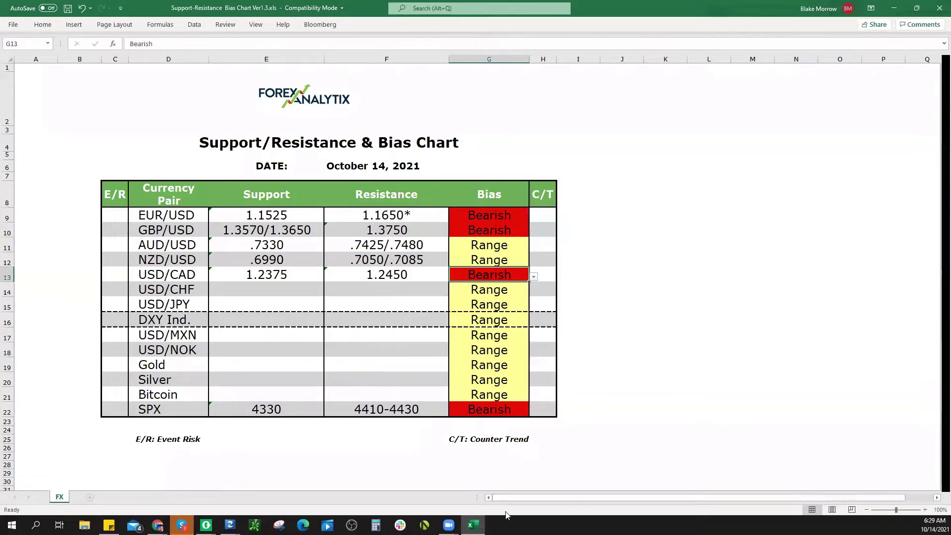
key("alt+Tab")
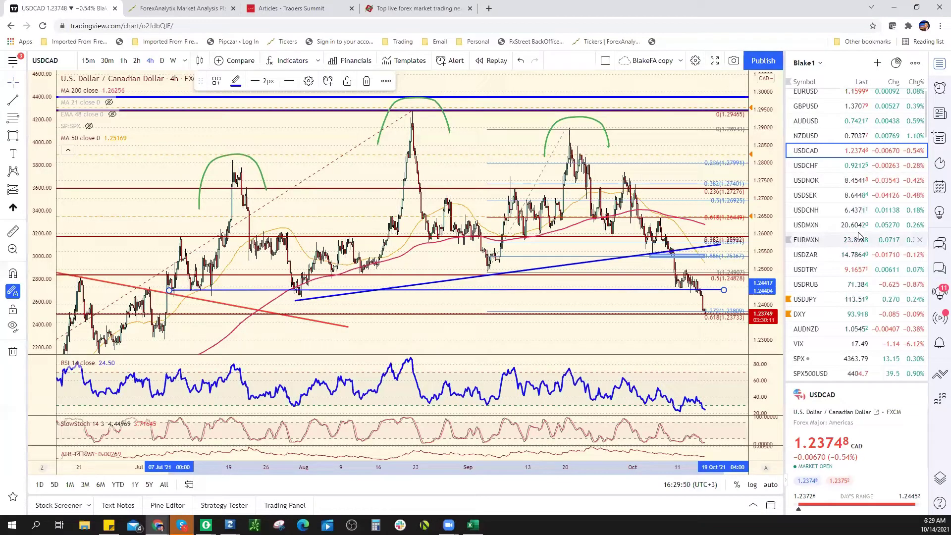
scroll(856, 253, "down", 4)
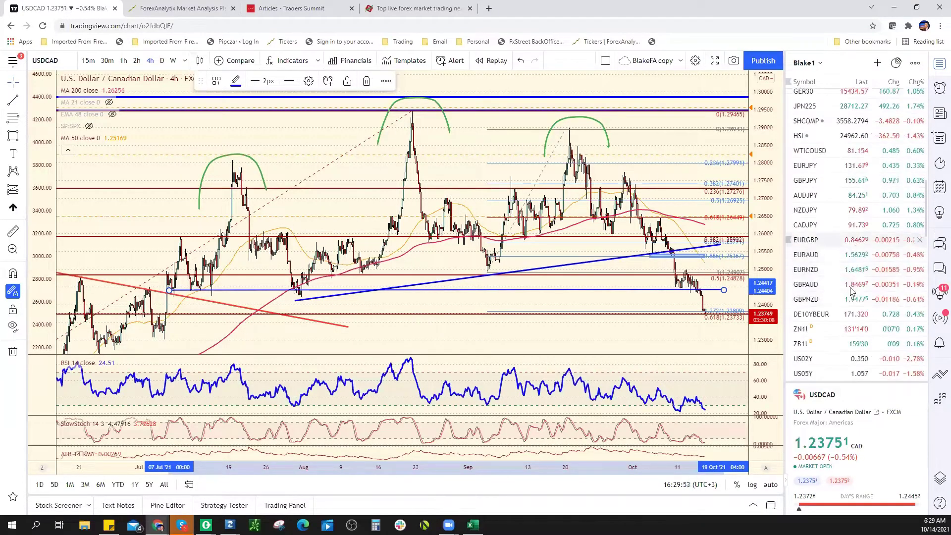
scroll(855, 283, "down", 5)
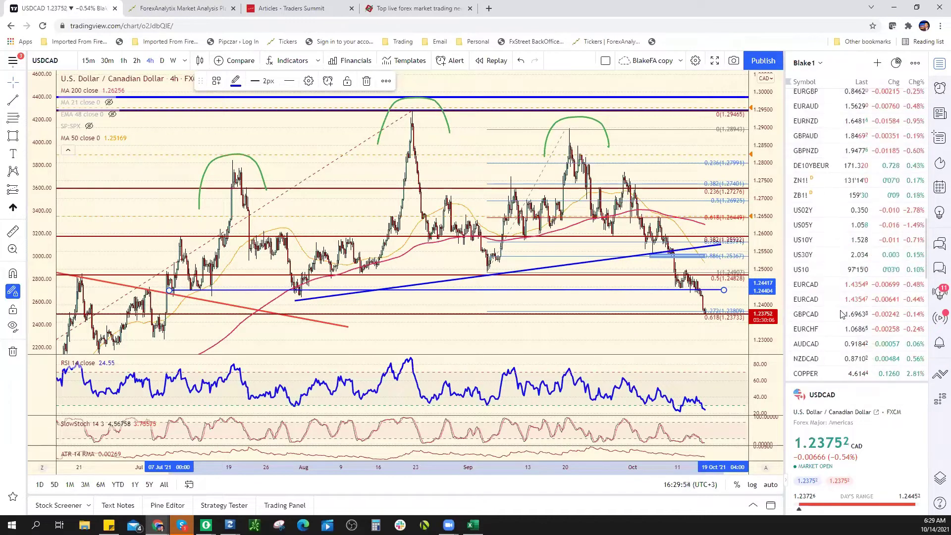
left_click(858, 285)
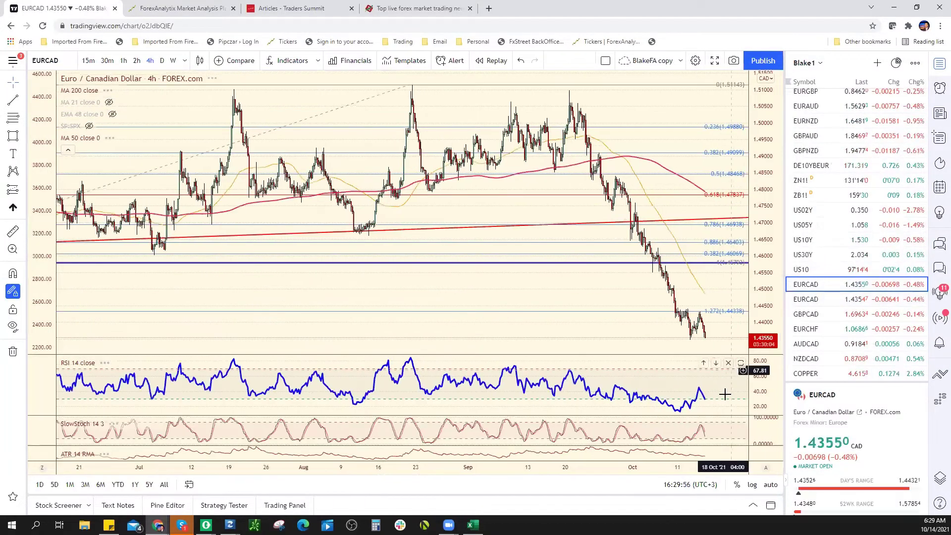
Zoom out EURCAD, switch to daily candles and compress the price axis to fit the range
scroll(490, 188, "down", 4)
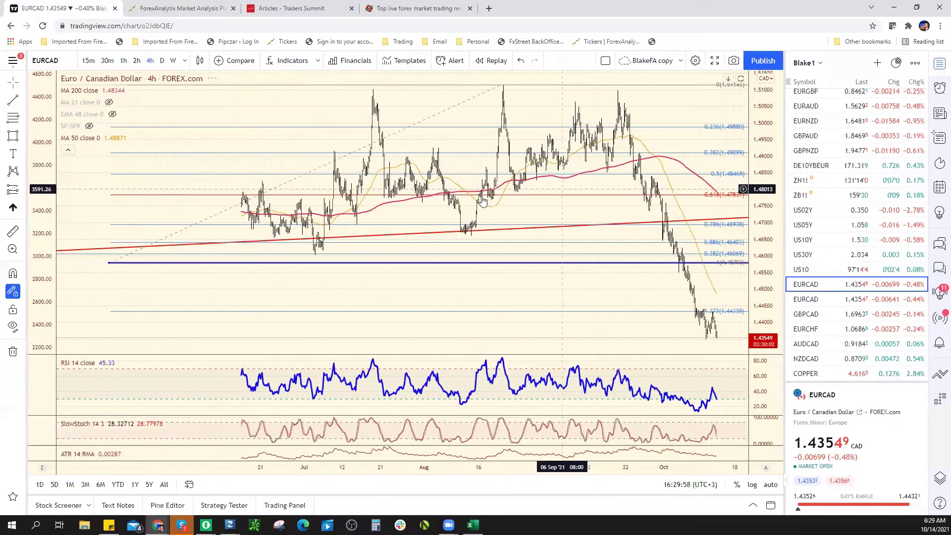
left_click(162, 61)
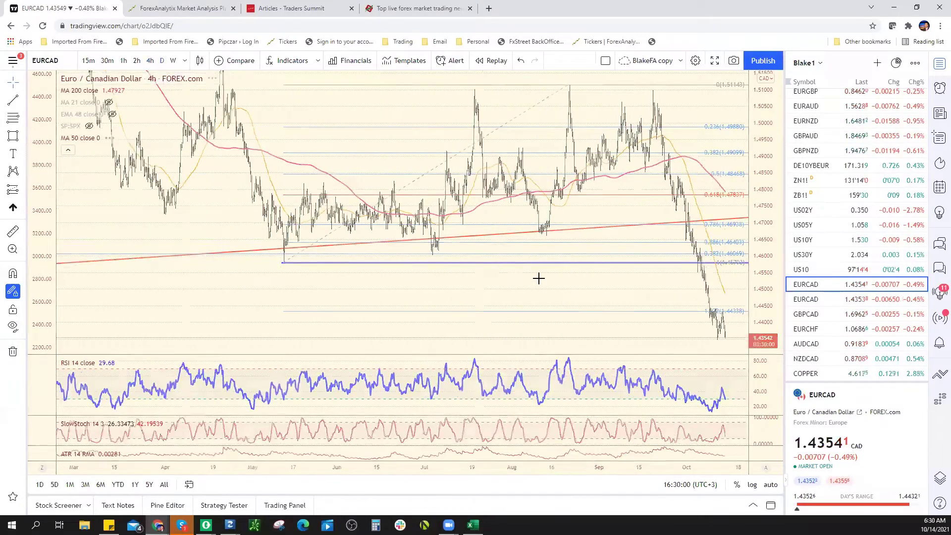
left_click_drag(764, 214, 732, 314)
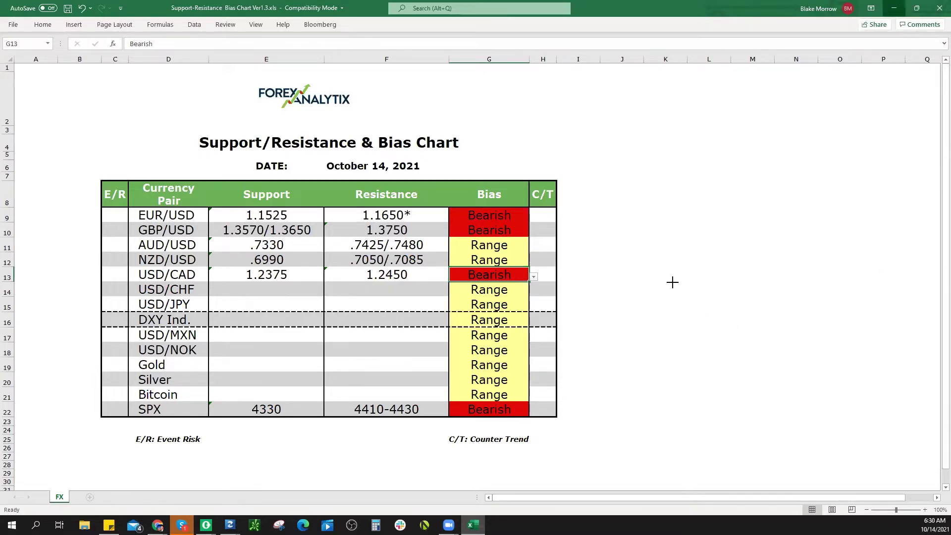
Return from Excel to the EURCAD daily chart
key("alt+Tab")
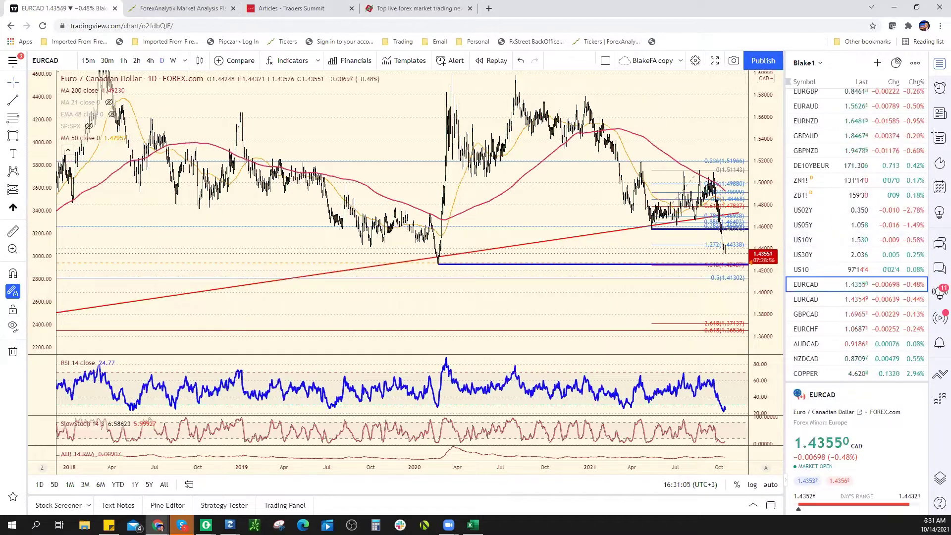
Check the workbook, then load the USDCHF chart from the TradingView watchlist
key("alt+Tab")
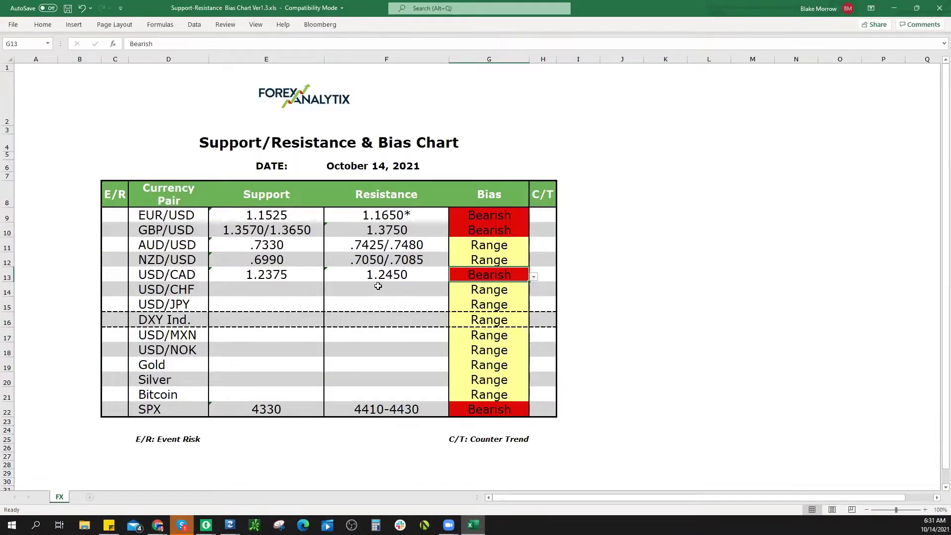
key("alt+Tab")
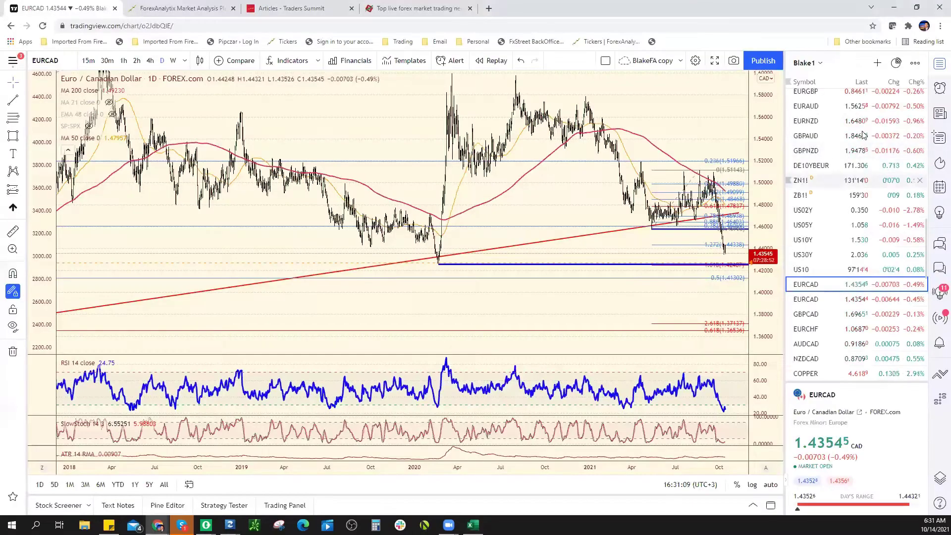
scroll(867, 149, "up", 10)
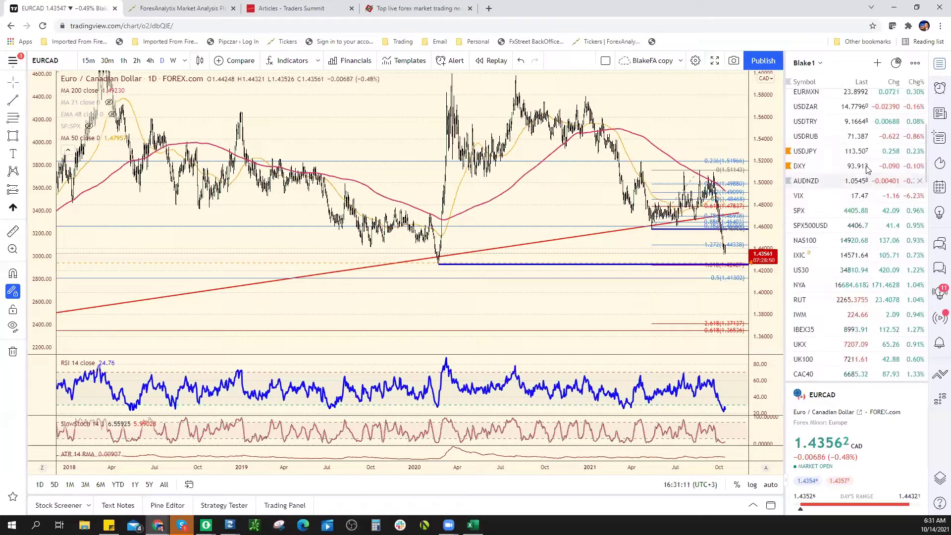
scroll(861, 164, "up", 5)
left_click(860, 165)
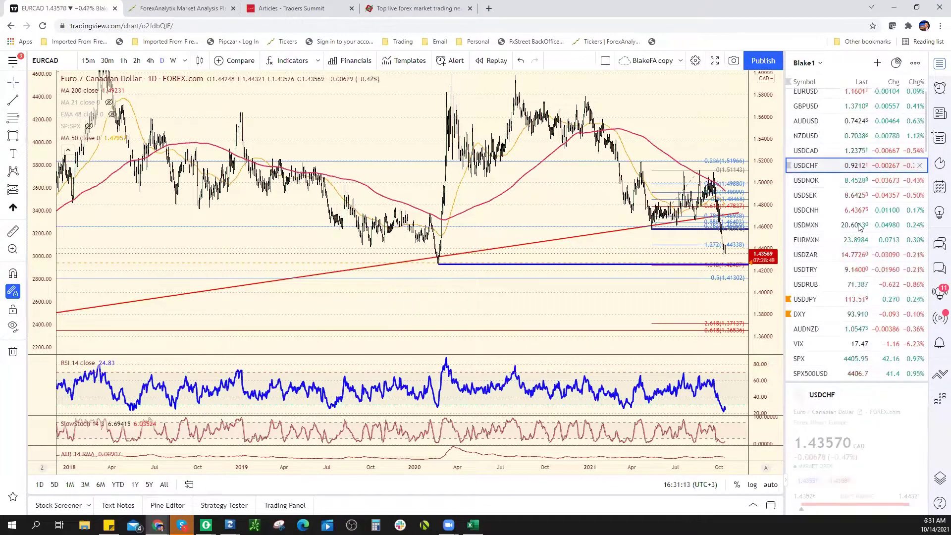
Move the blue down-arrow and extend the red trendline up and right on USDCHF
scroll(605, 254, "up", 10)
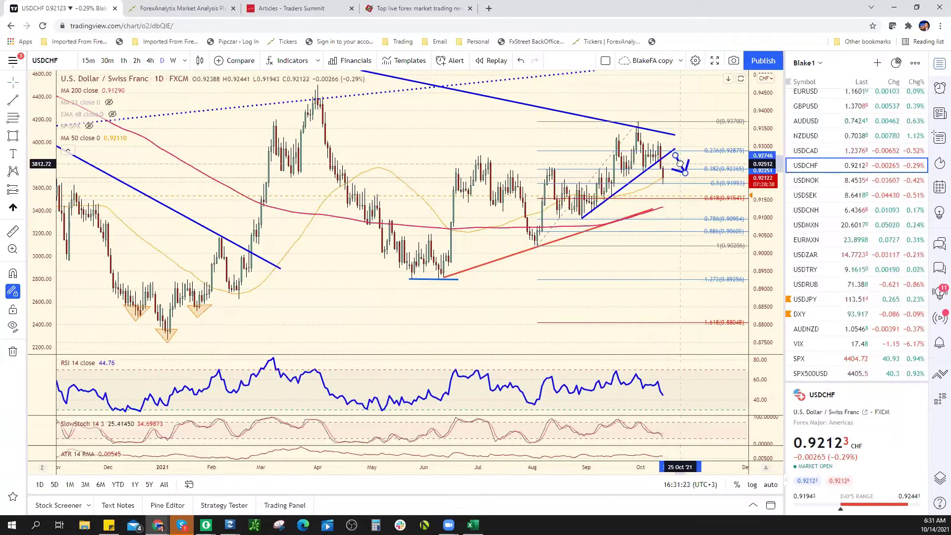
left_click_drag(669, 185, 679, 176)
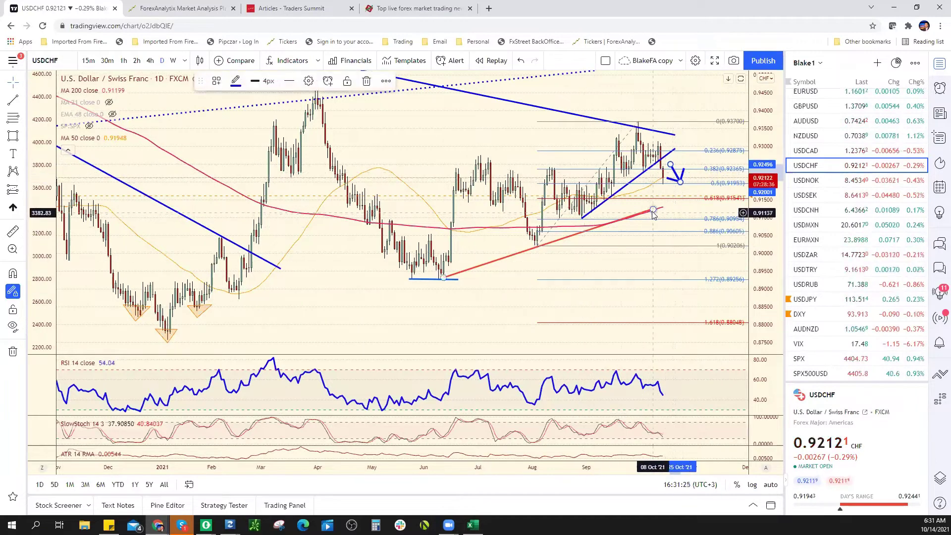
left_click_drag(662, 208, 679, 206)
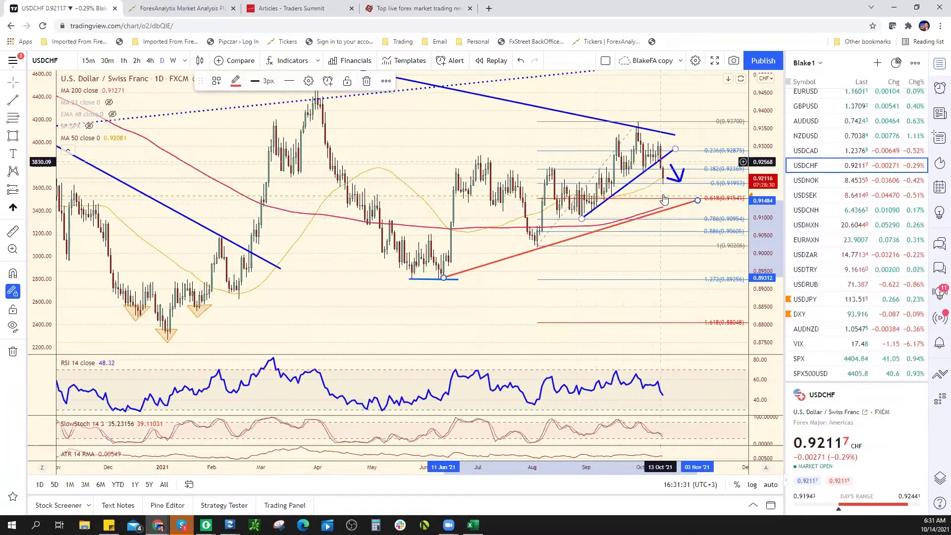
scroll(648, 205, "down", 2)
scroll(648, 205, "down", 3)
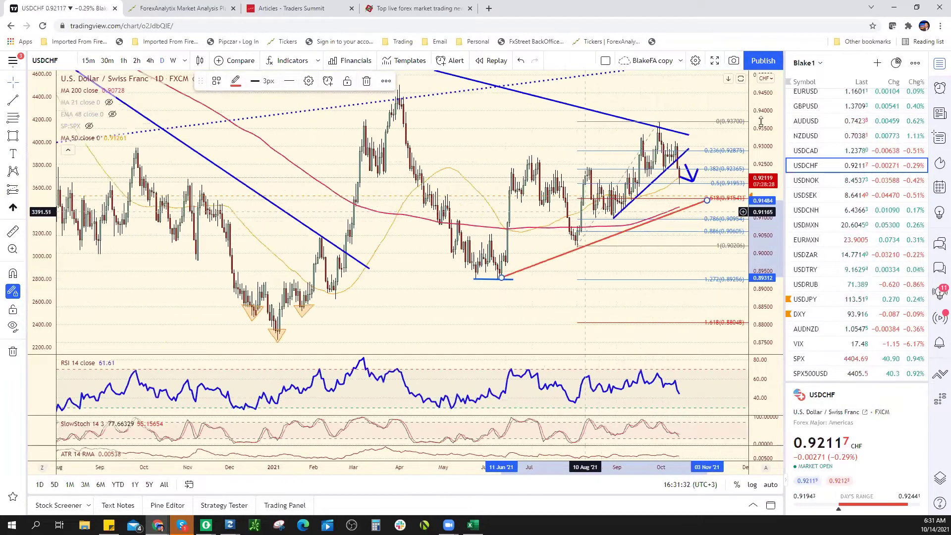
scroll(768, 217, "up", 3)
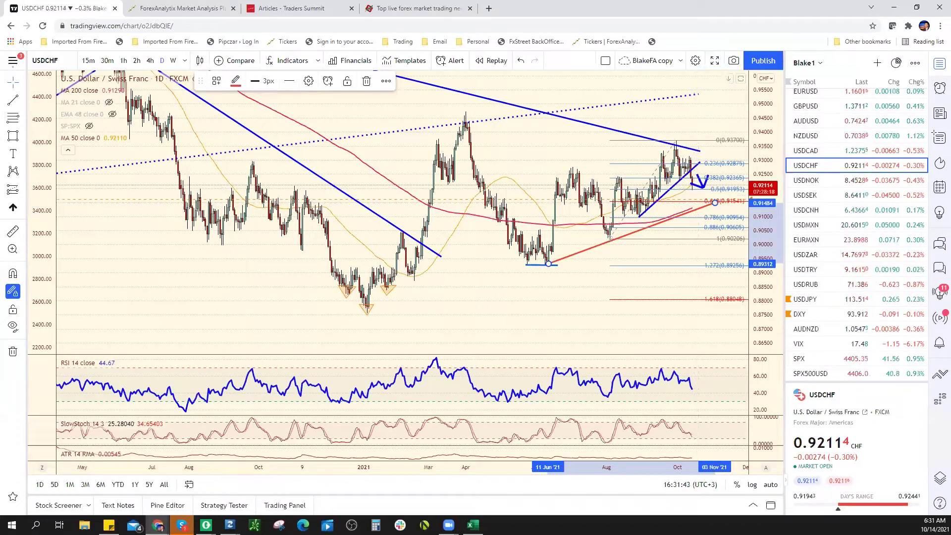
Enter .9150 as USD/CHF support in E14, then return to the USDCHF chart
left_click(473, 525)
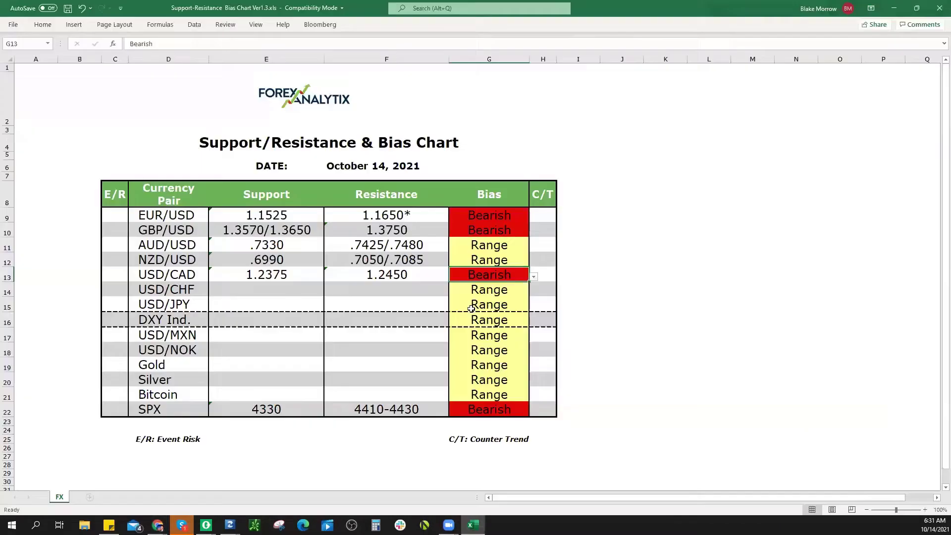
left_click(258, 286)
type(".9150")
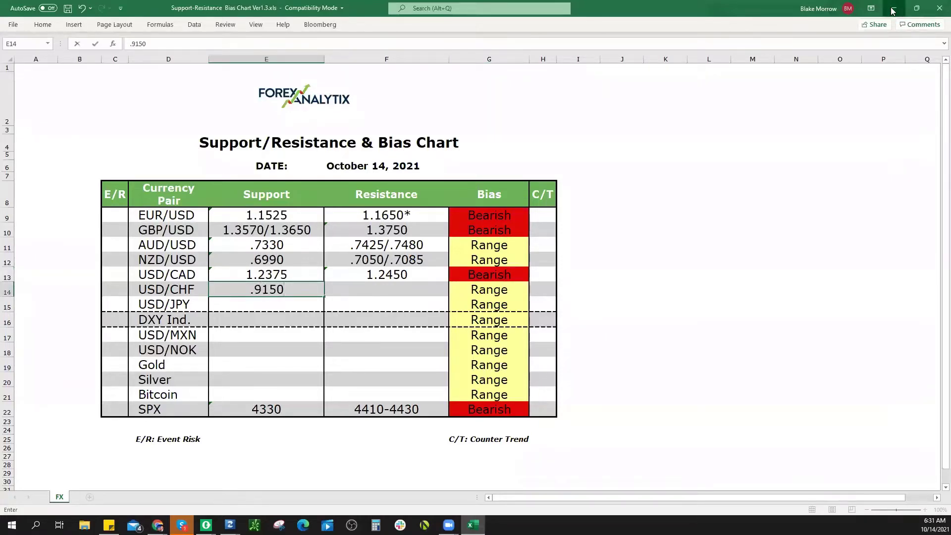
key("alt+Tab")
Switch the USDCHF chart to the 4h interval
scroll(665, 177, "up", 5)
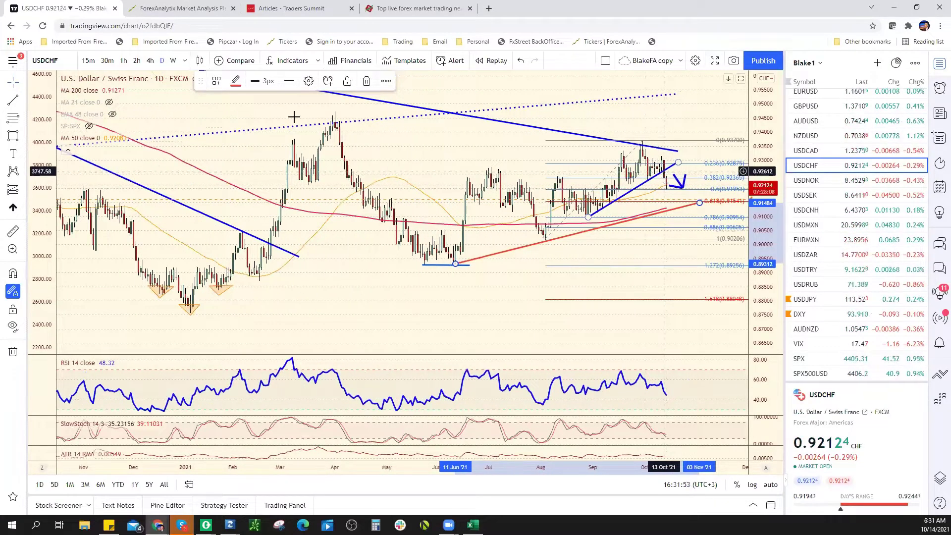
type("4h")
key("Return")
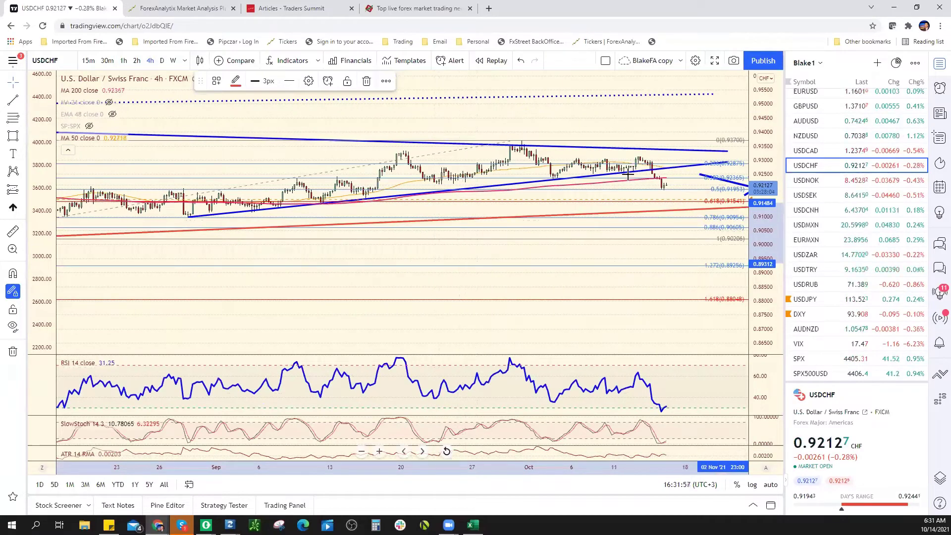
Draw two red level lines near 0.9253 and 0.9233, just below the broken trend line
scroll(634, 192, "up", 2)
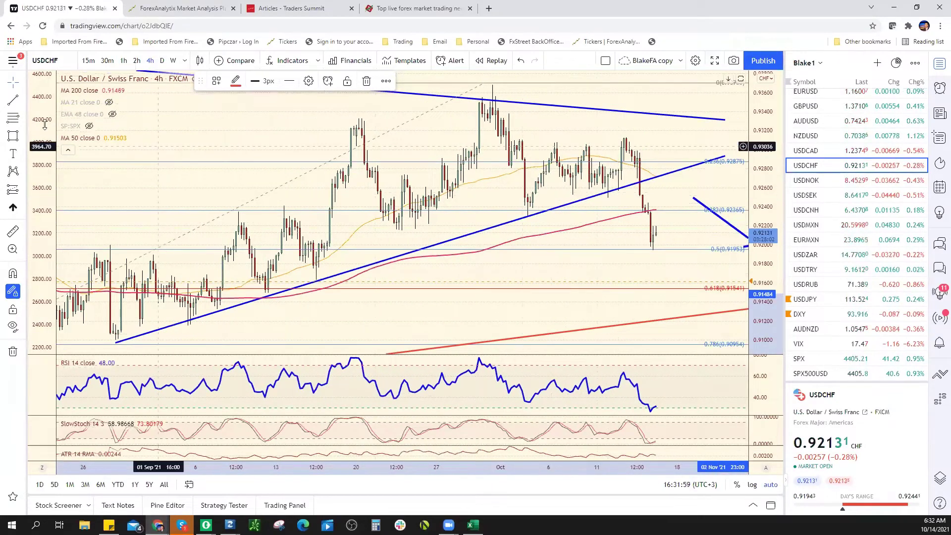
left_click(628, 204)
left_click(555, 195)
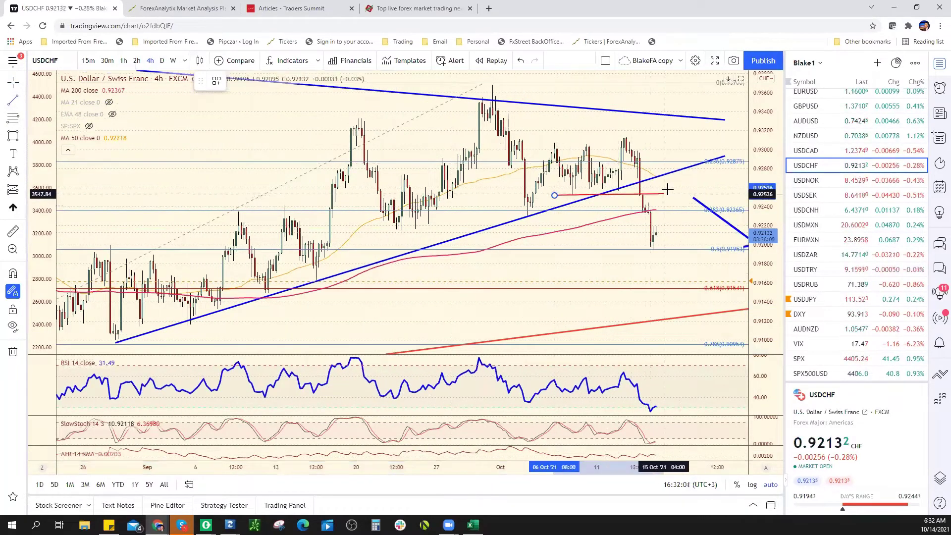
left_click(672, 194)
left_click(515, 215)
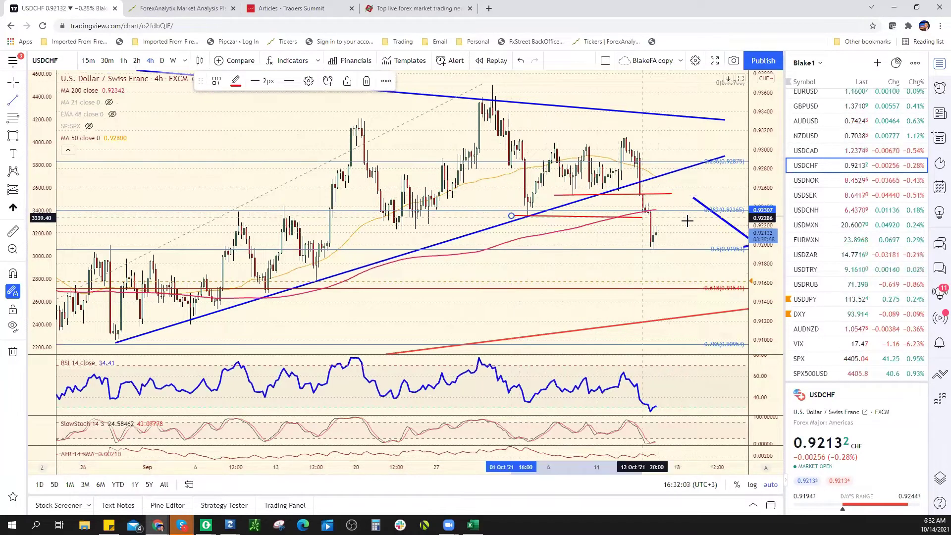
left_click(693, 213)
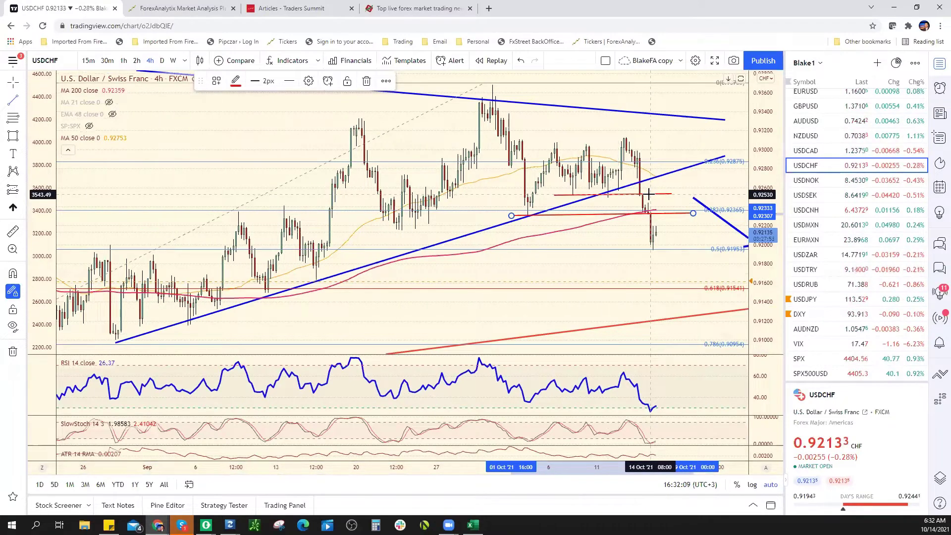
Commit USD/CHF support .9150 and enter resistance .9250 in F14, then return to the chart
key("alt+Tab")
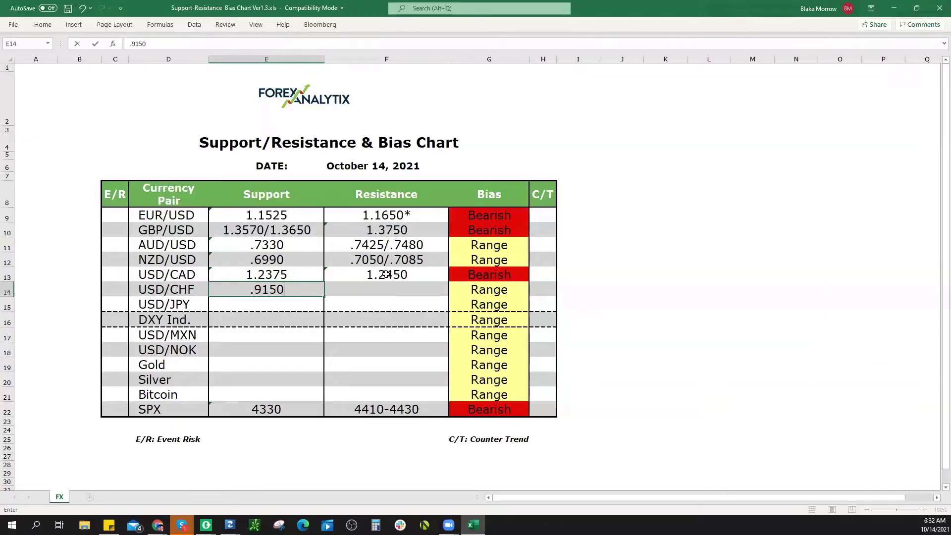
left_click(385, 291)
type(".9250")
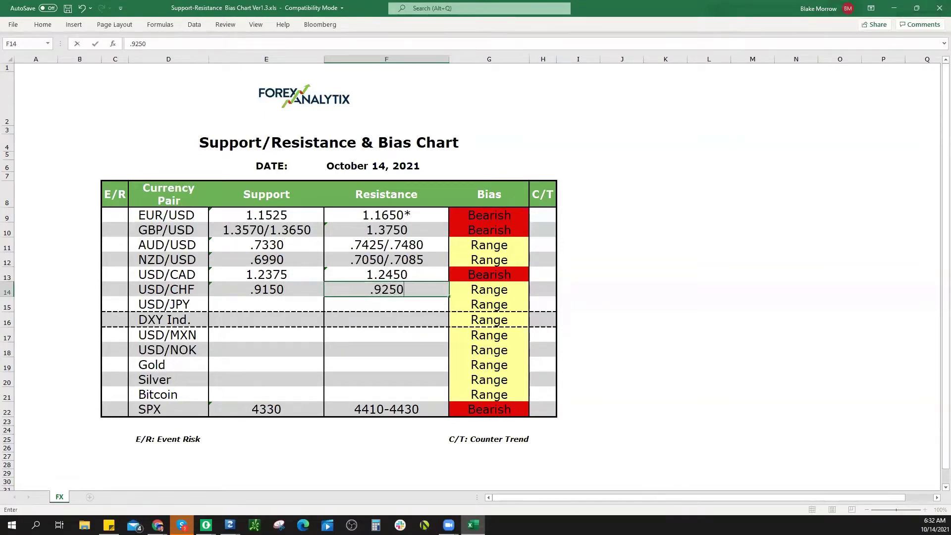
key("alt+Tab")
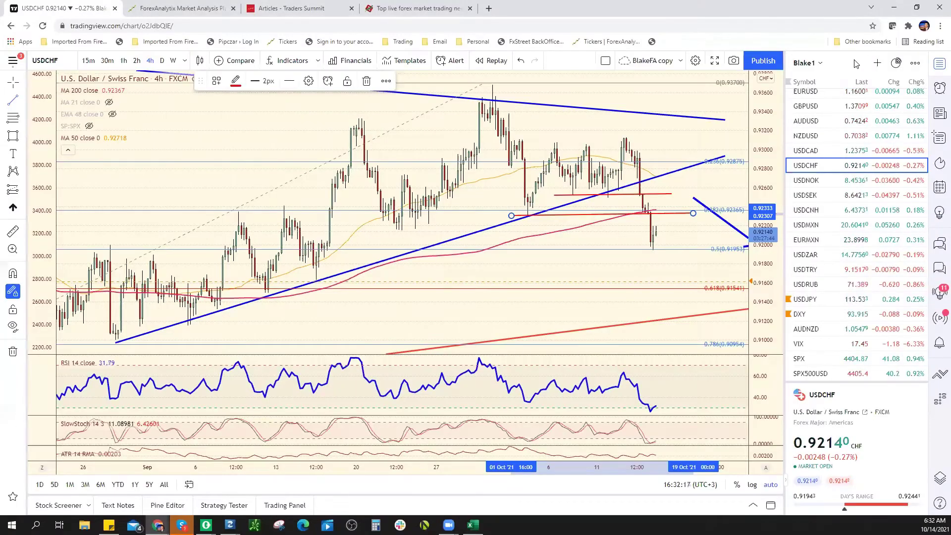
Open USDNOK from the watchlist and zoom out to review its 4-hour price history
left_click(816, 183)
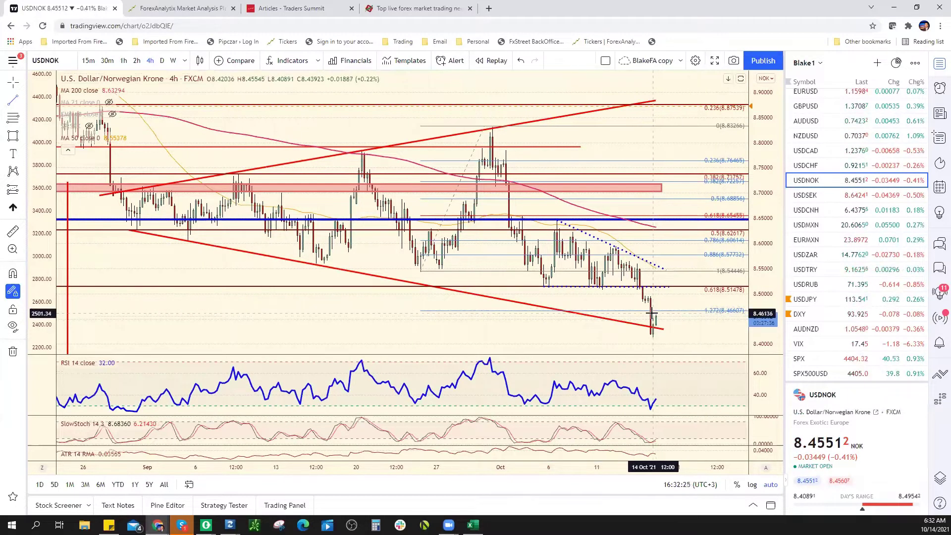
scroll(639, 317, "down", 2)
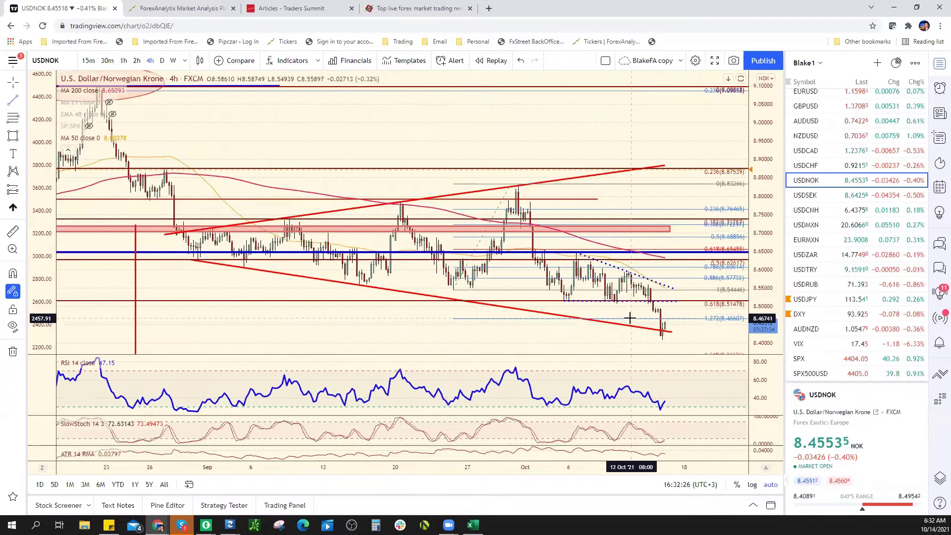
scroll(697, 352, "down", 2)
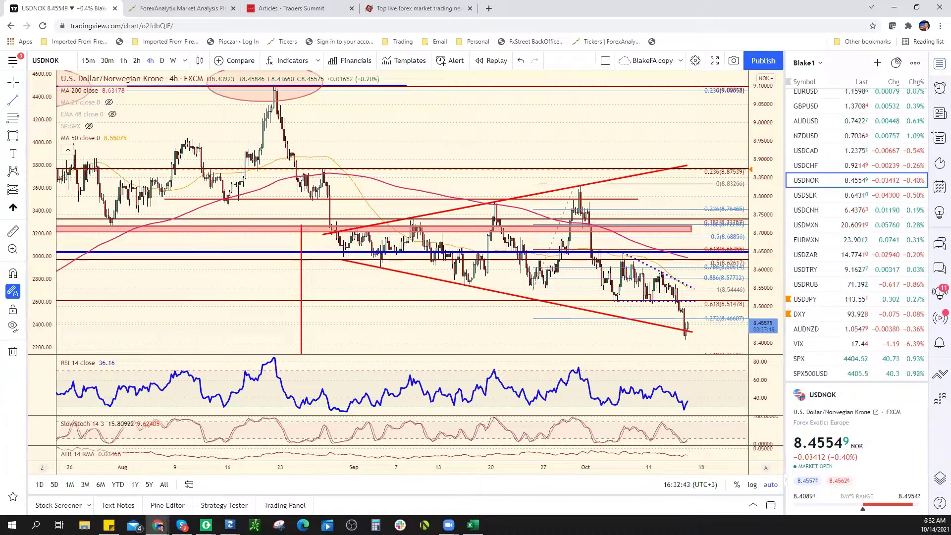
key("alt+Tab")
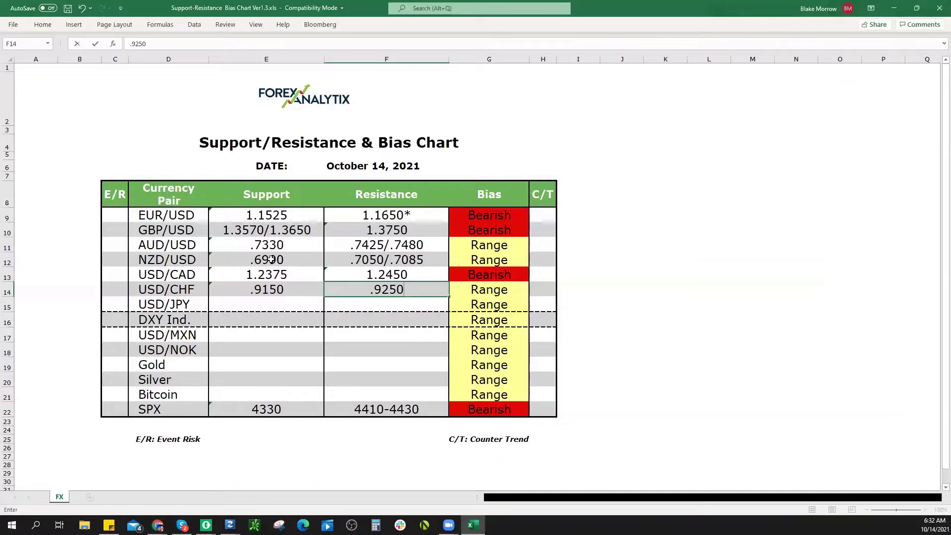
Enter USD/NOK resistance 8.5200 in F18 and support 8.4100 in E18
left_click(400, 348)
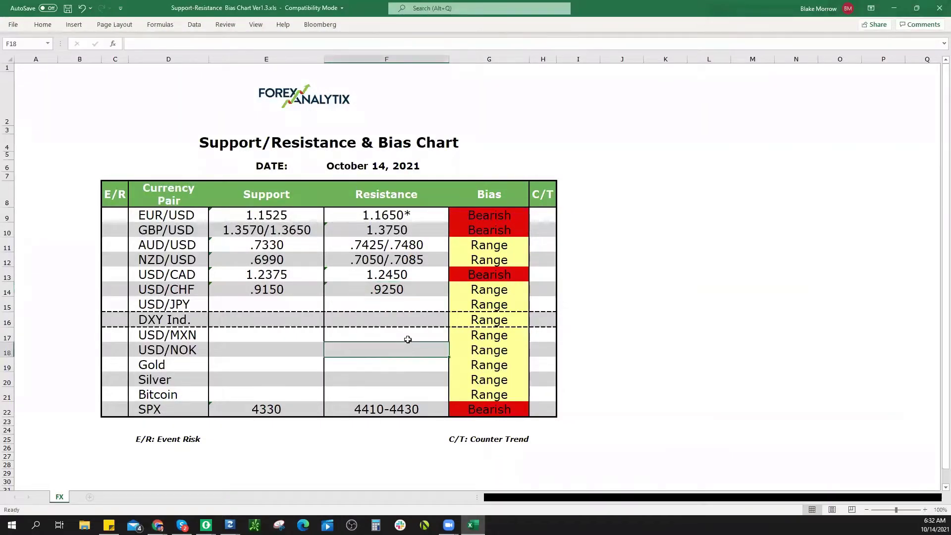
type("8.5200")
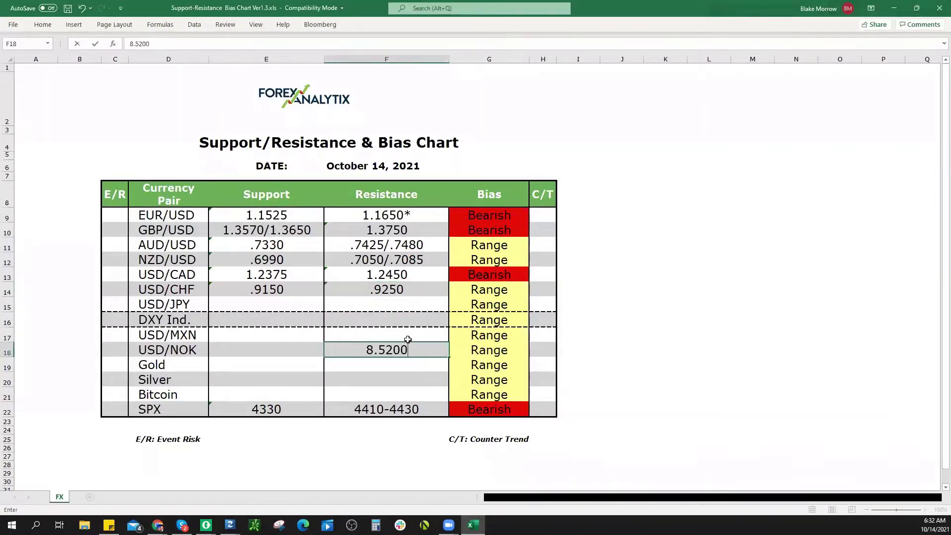
left_click(259, 350)
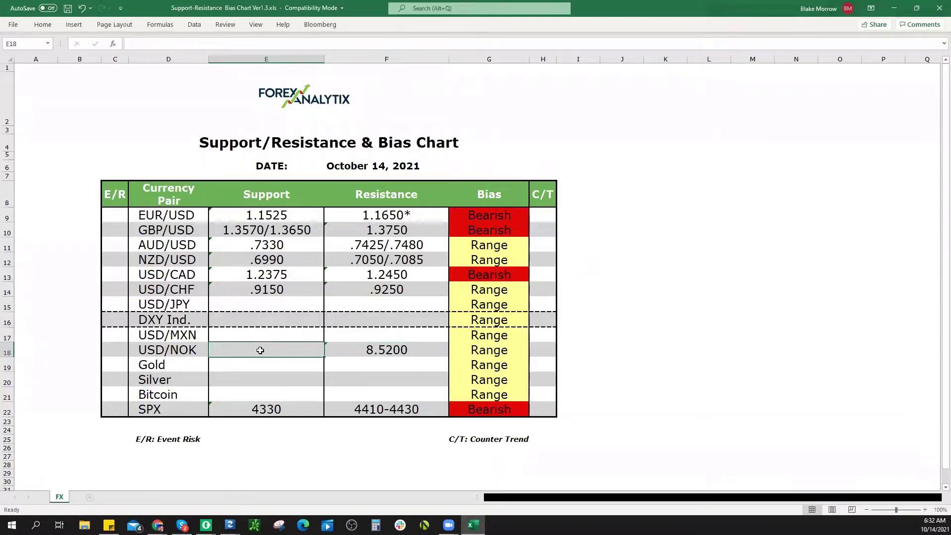
type("8.4100")
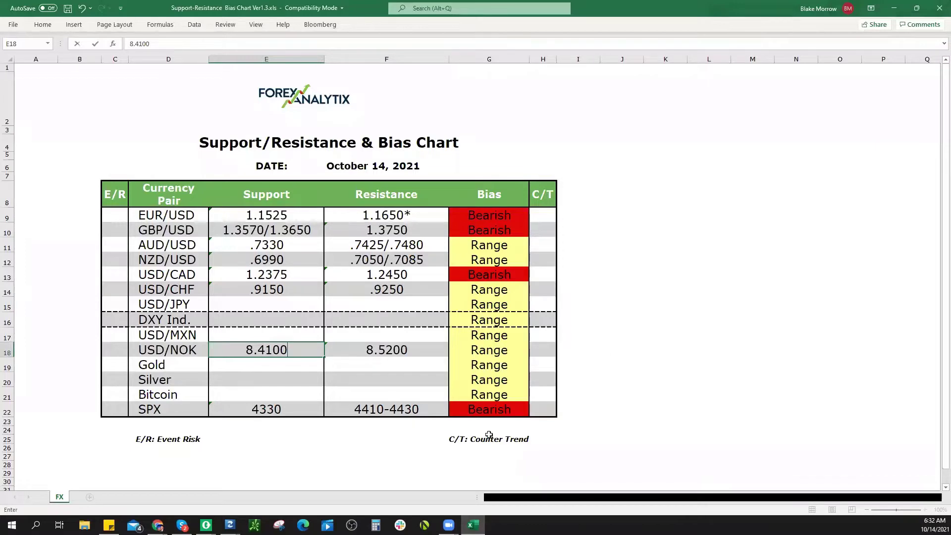
key("alt+Tab")
Add a blue horizontal ray anchored at the 25 June USDNOK low
scroll(648, 171, "down", 5)
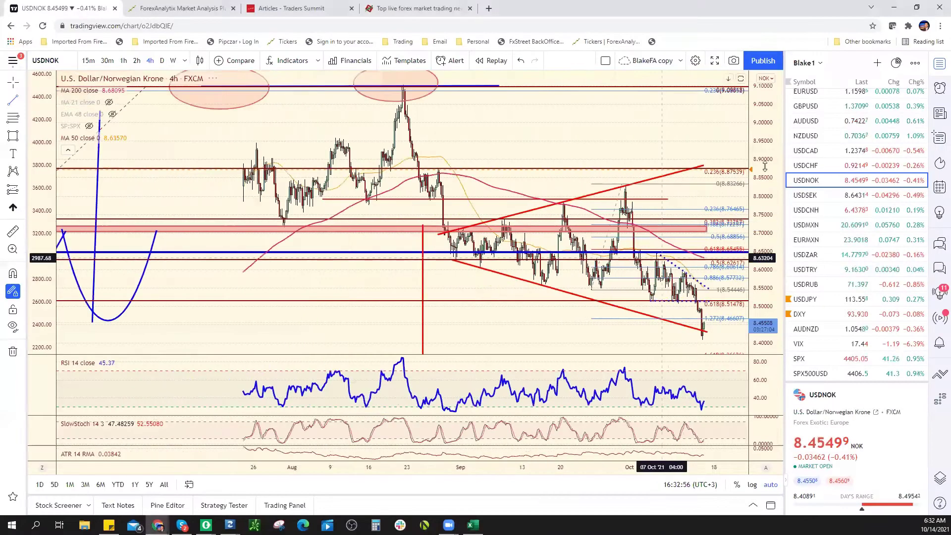
scroll(648, 170, "down", 2)
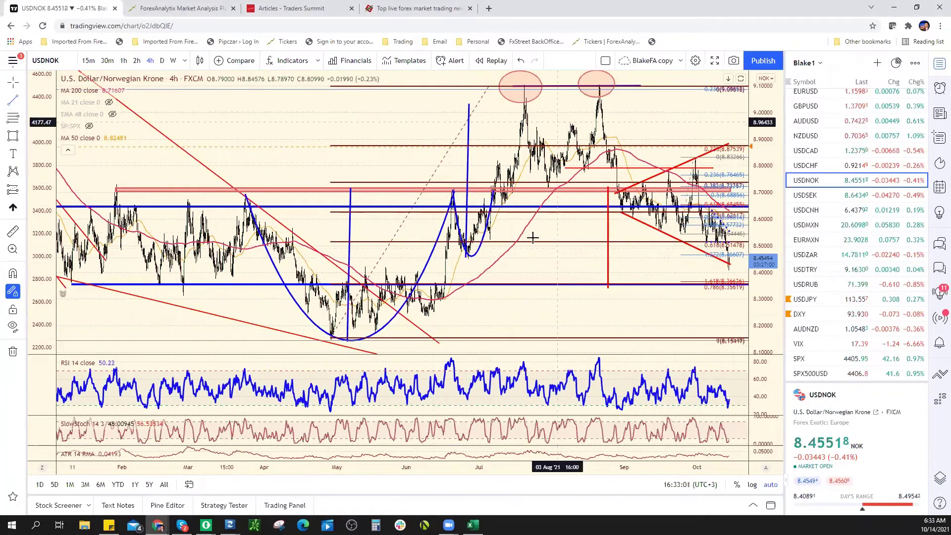
scroll(594, 276, "up", 3)
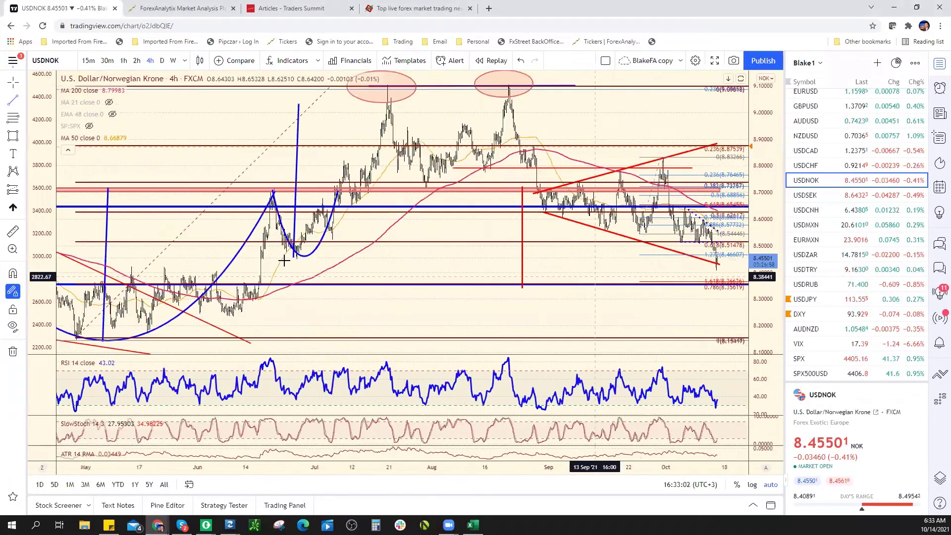
left_click(22, 101)
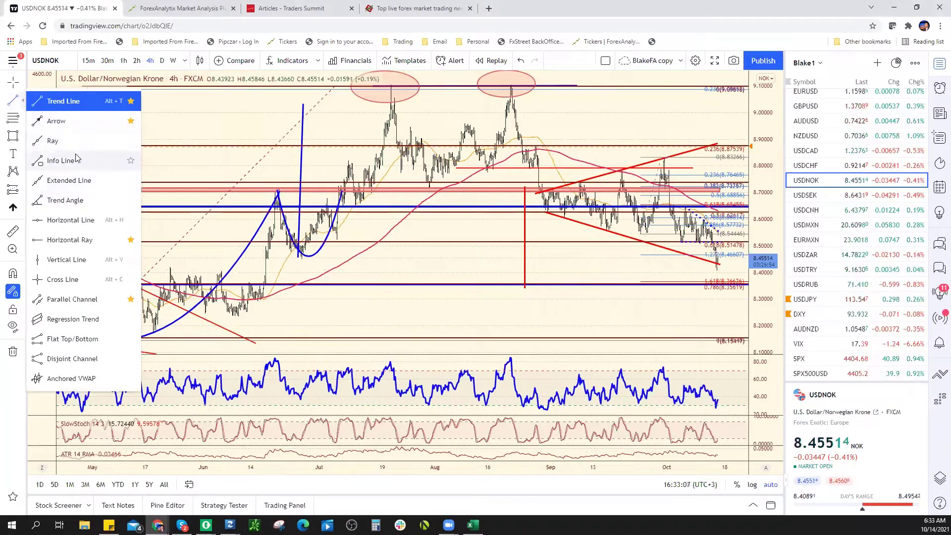
left_click(69, 239)
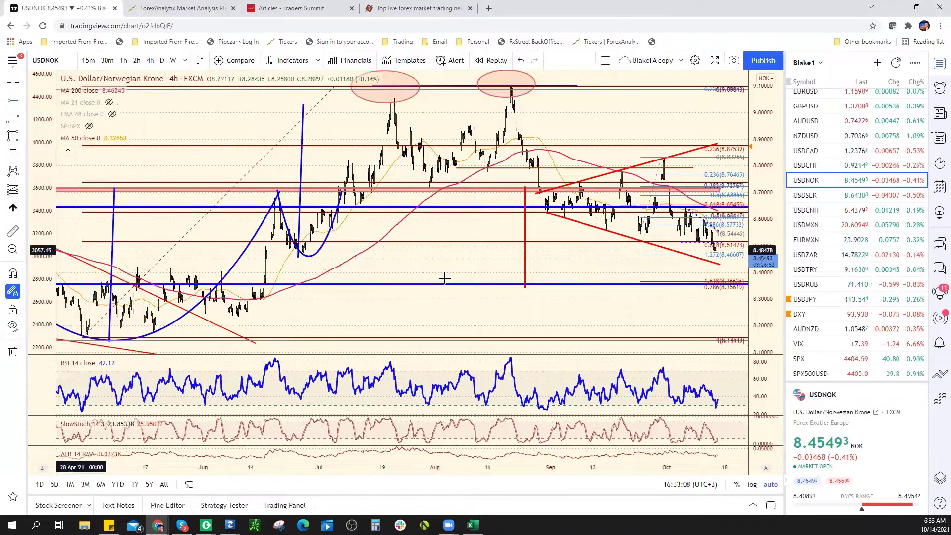
left_click(300, 258)
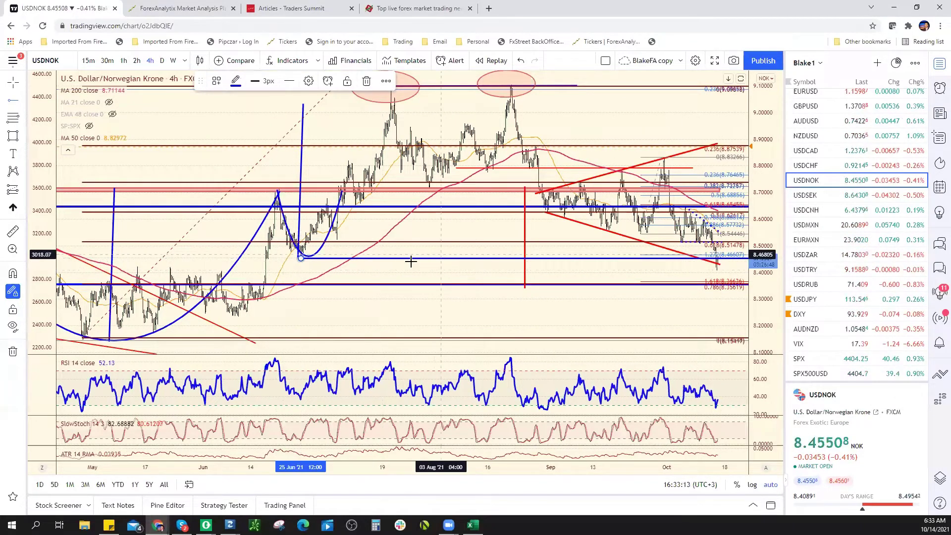
Move down the watchlist to review the USDMXN chart, then return to Excel
scroll(416, 261, "down", 3)
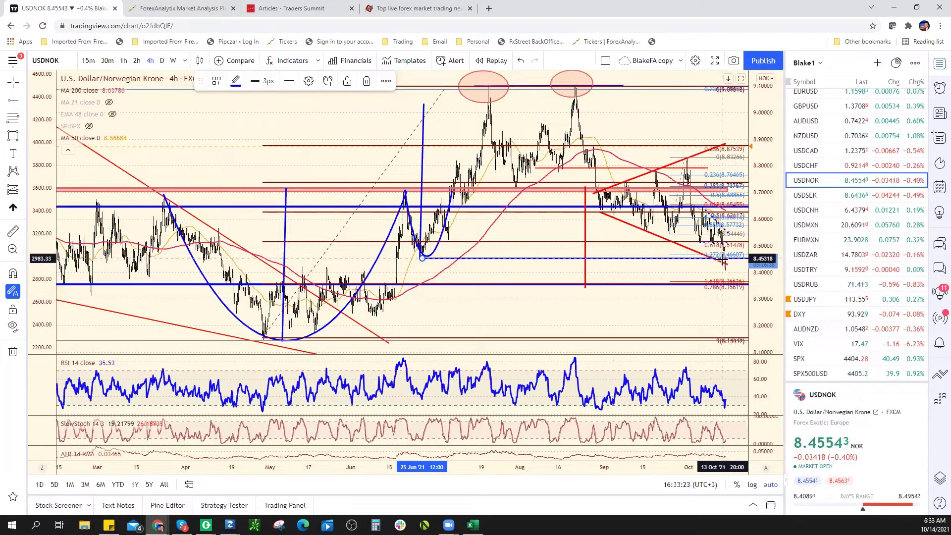
scroll(715, 268, "up", 3)
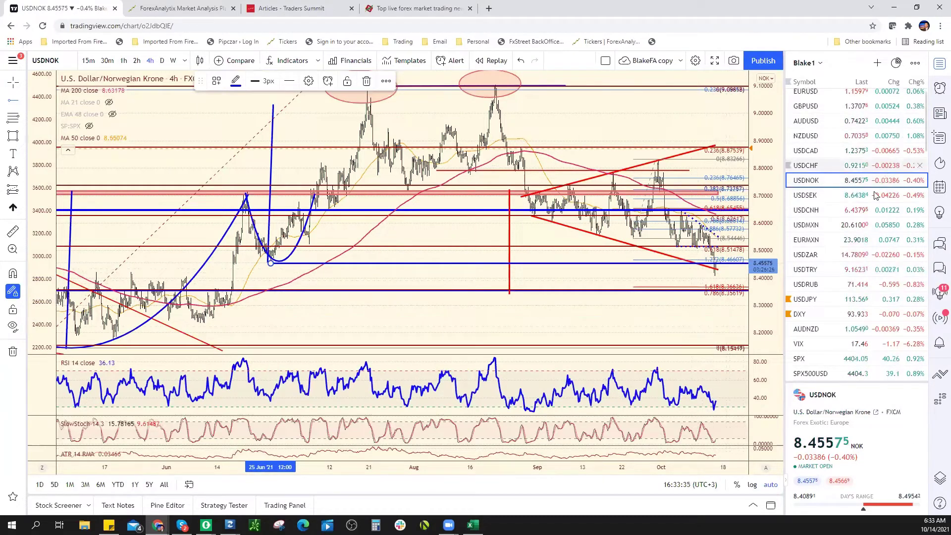
key("Down")
key("Down")
key("Down")
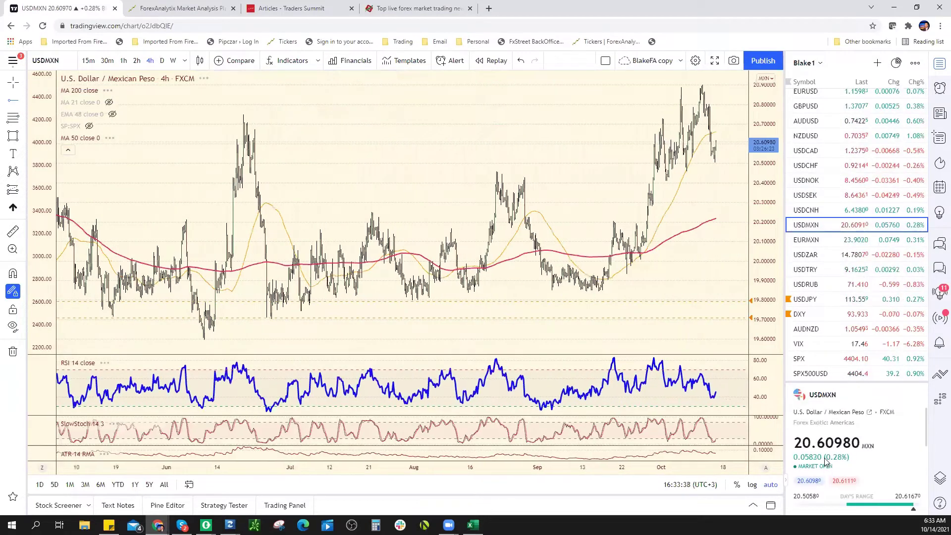
scroll(405, 253, "up", 5)
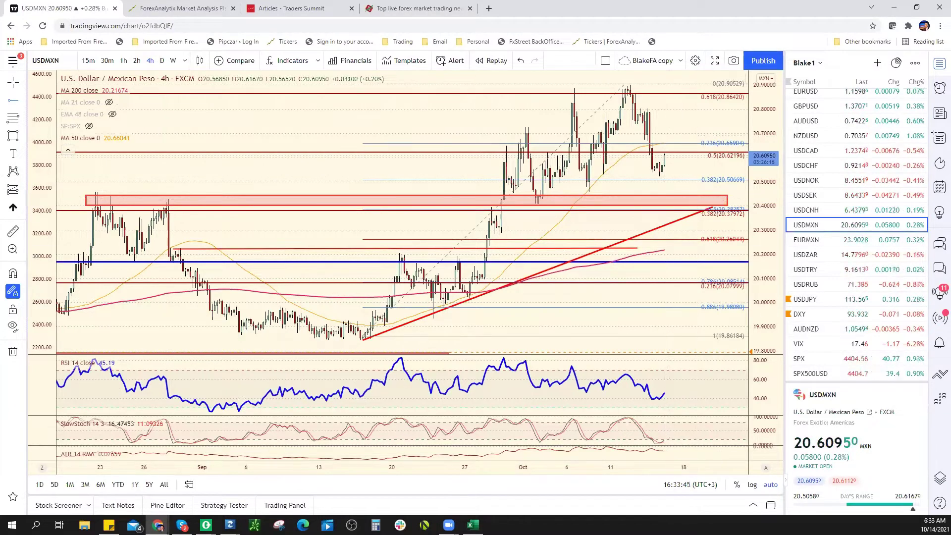
left_click(473, 524)
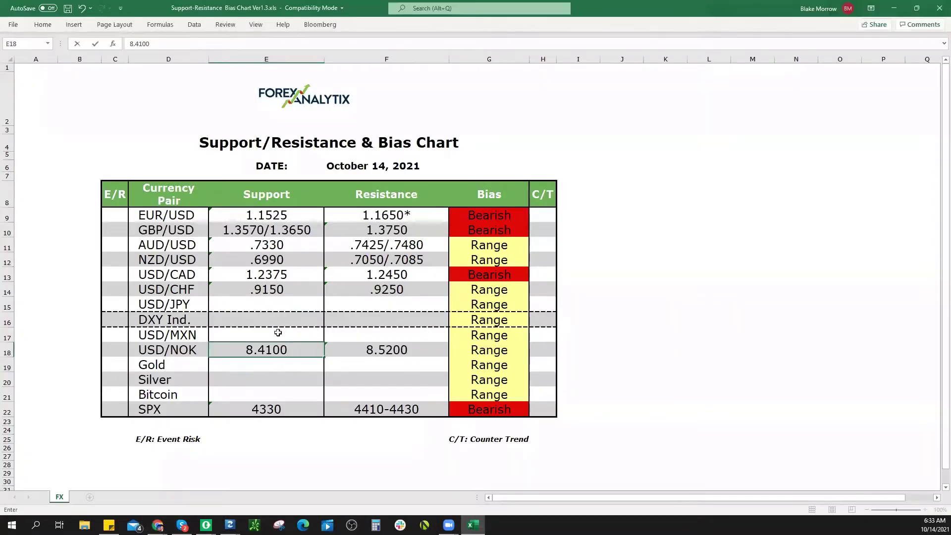
Commit the USD/NOK support and set the USD/MXN bias to Bullish
left_click(278, 333)
type("8.4000")
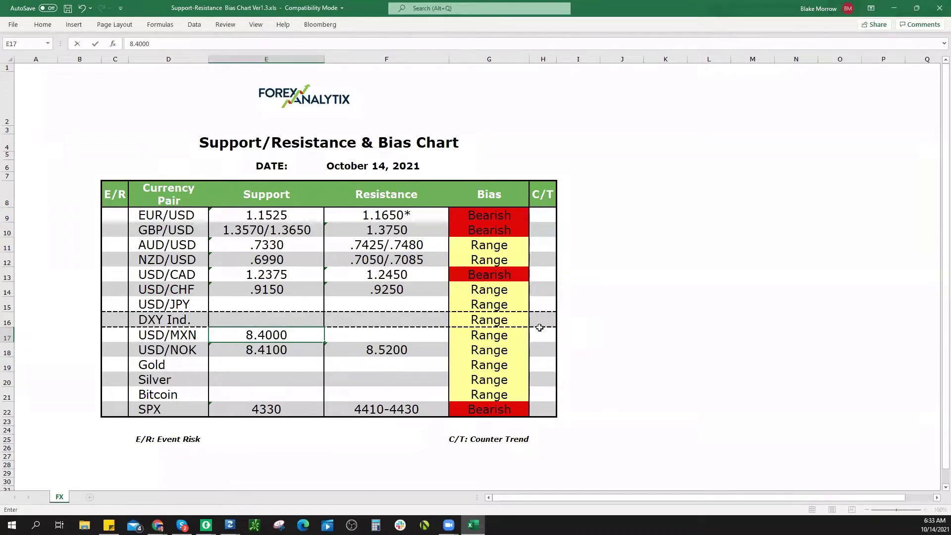
left_click(483, 335)
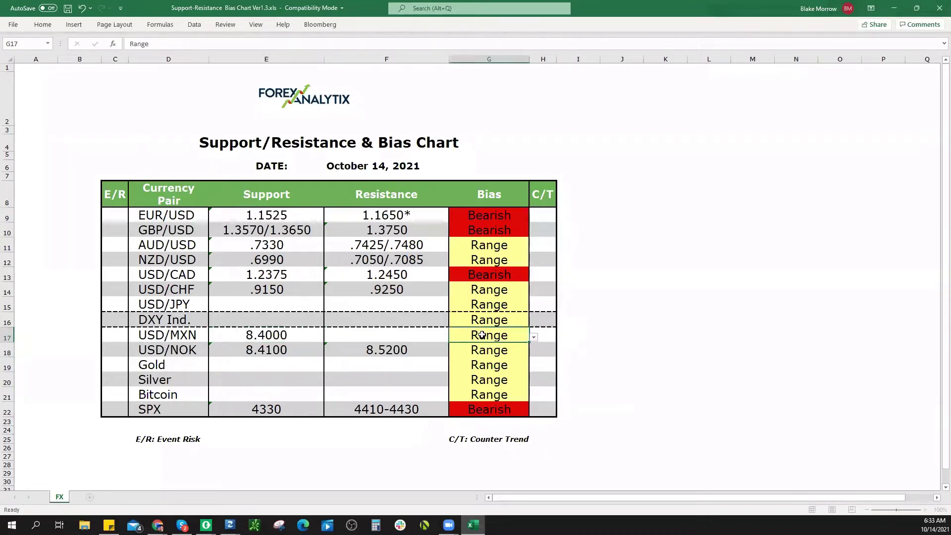
left_click(534, 337)
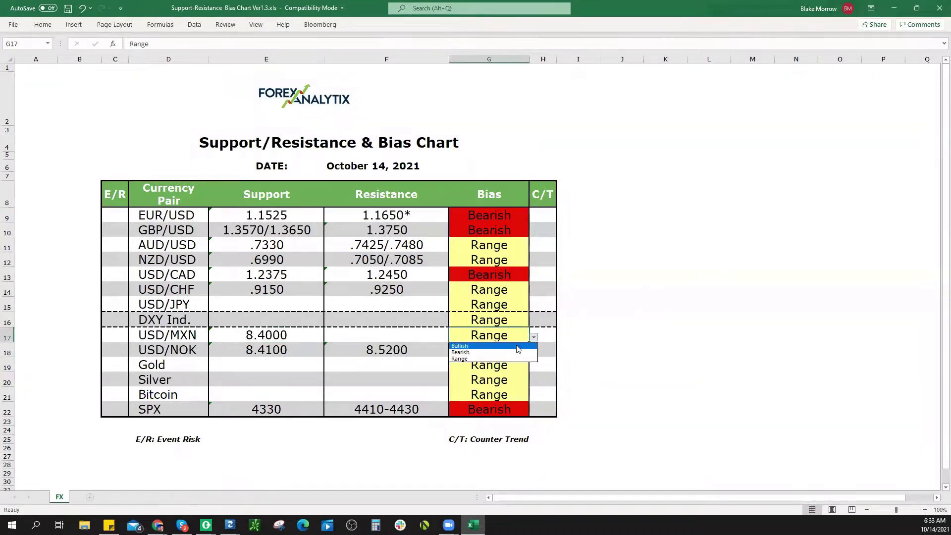
left_click(459, 345)
Check the USDMXN chart, then enter resistance 20.9000 and correct support to 20.4000
key("alt+Tab")
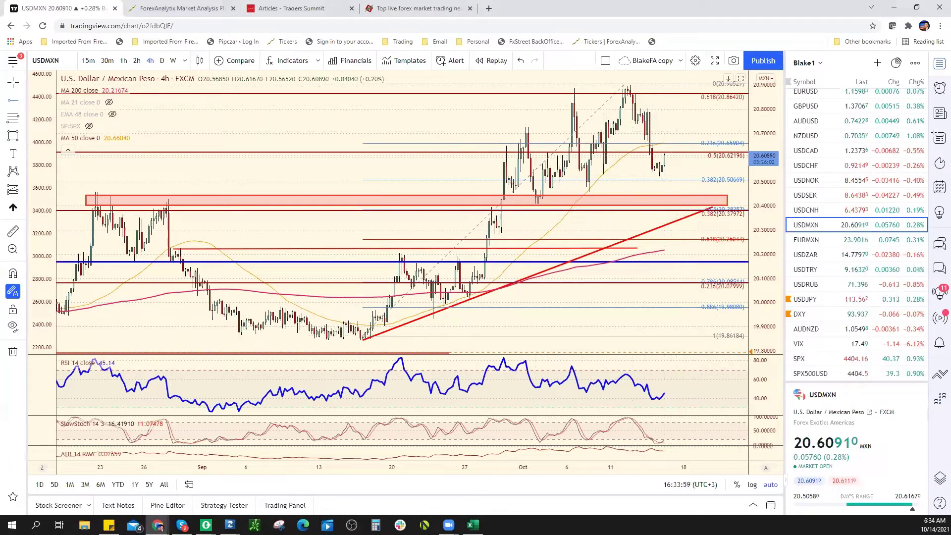
left_click(473, 524)
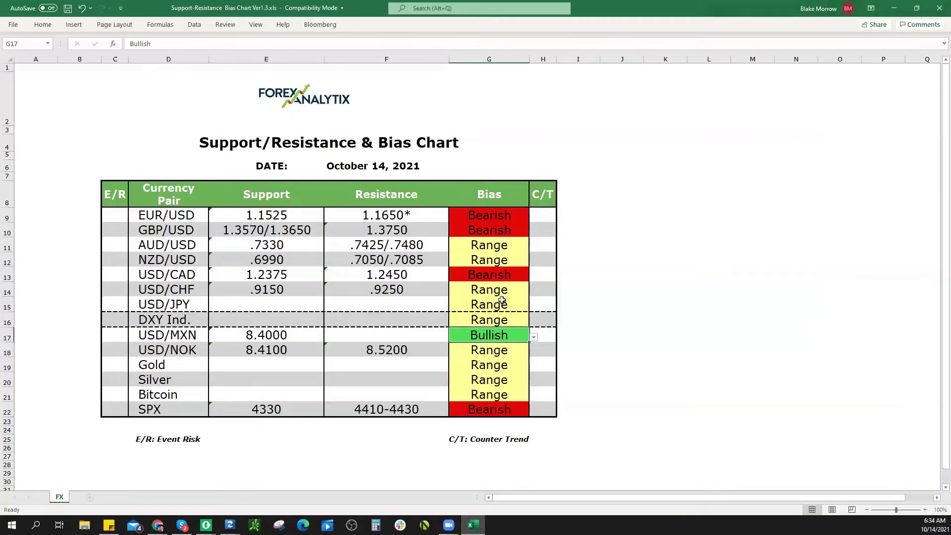
left_click(393, 335)
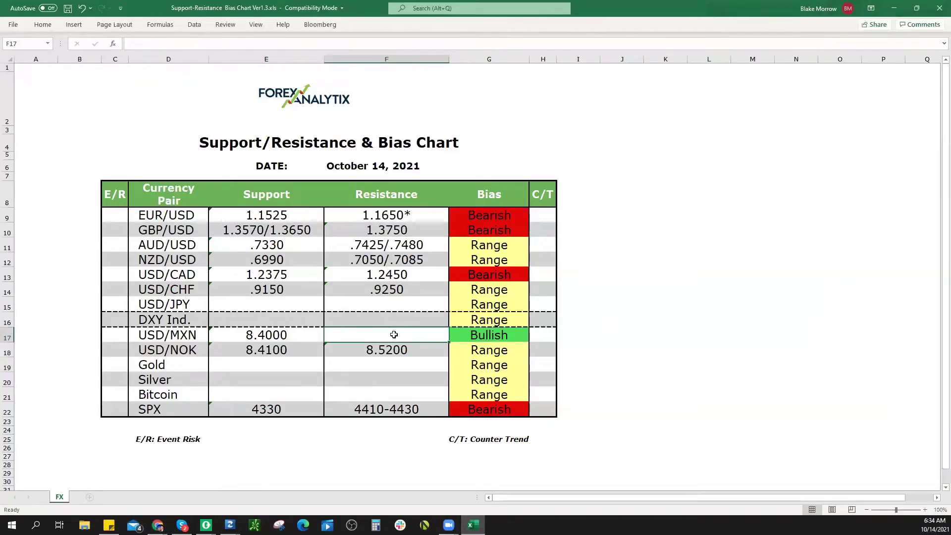
type("8")
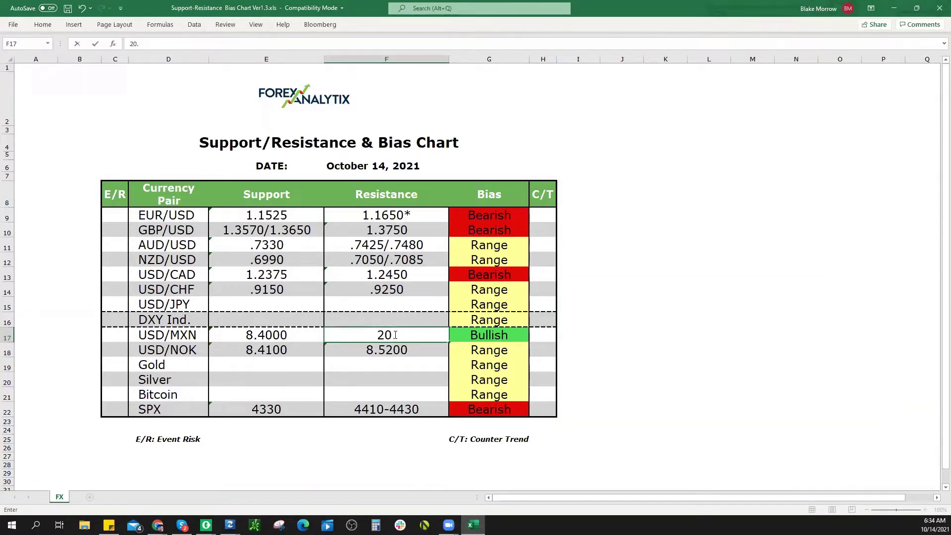
type("0.9000")
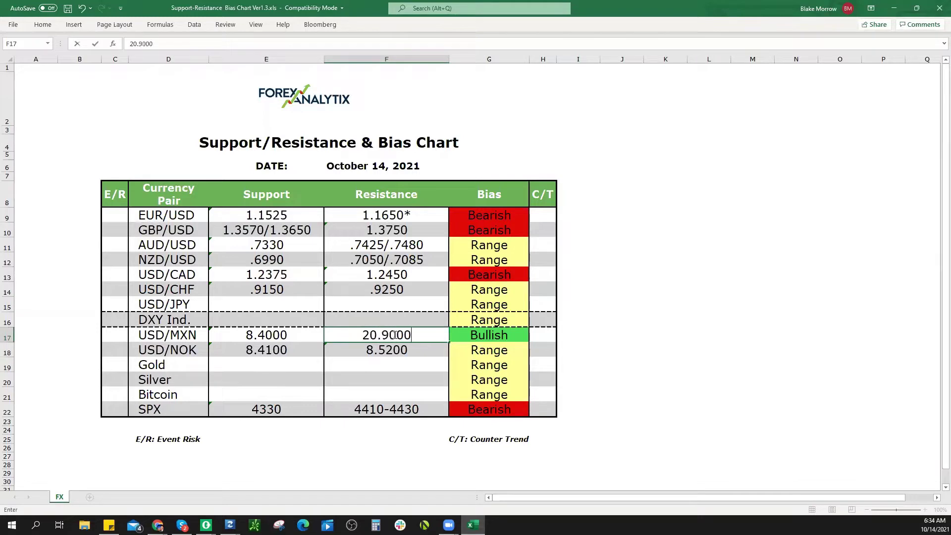
left_click(247, 335)
double_click(251, 336)
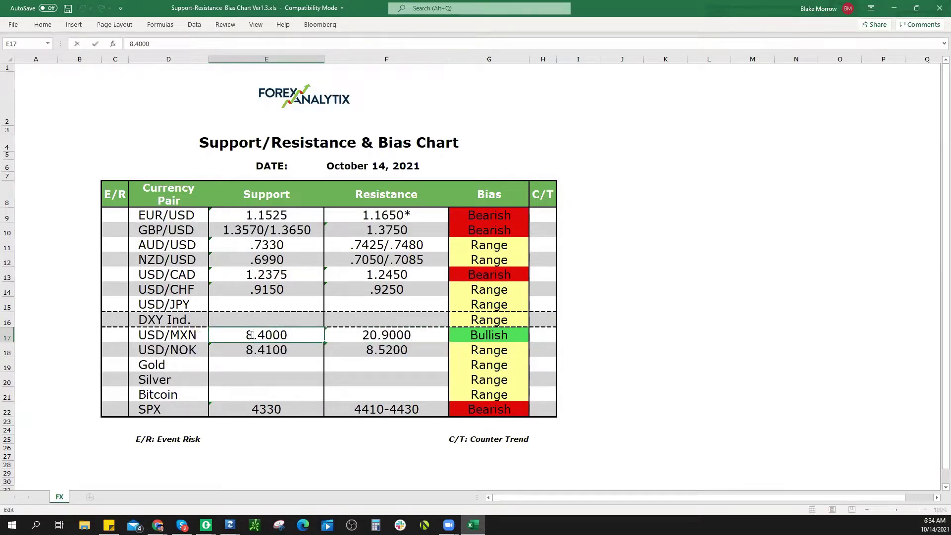
key("BackSpace")
type("20")
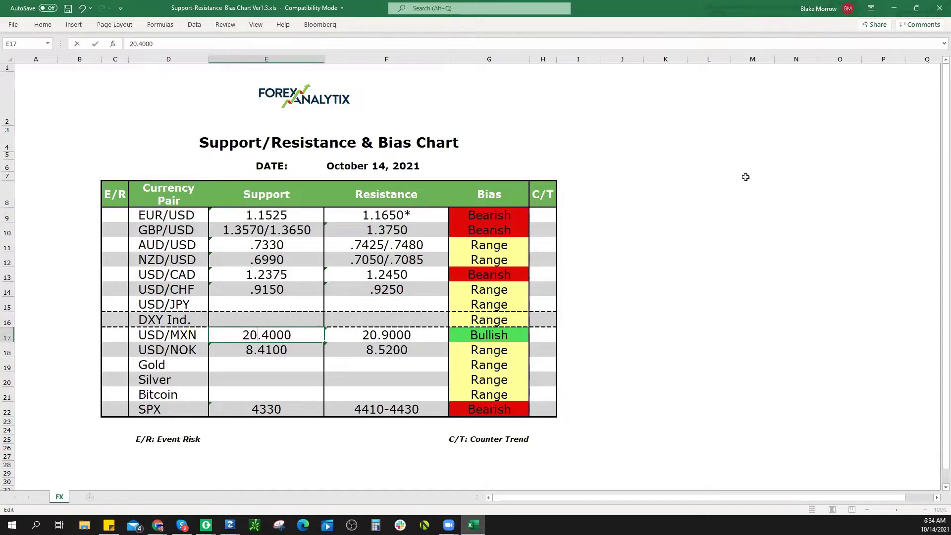
left_click(894, 8)
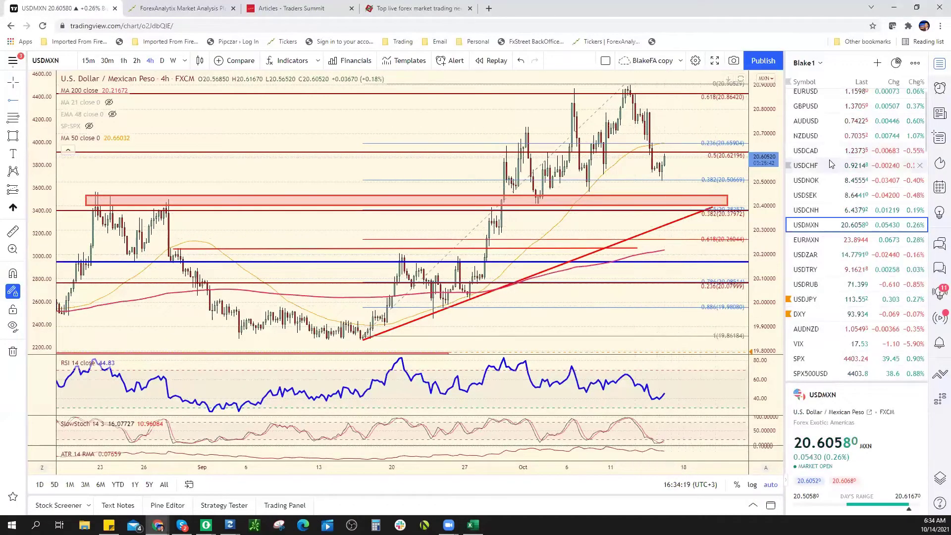
Review the USDZAR, S&P 500 and USDJPY charts, zooming out on USDJPY
left_click(838, 256)
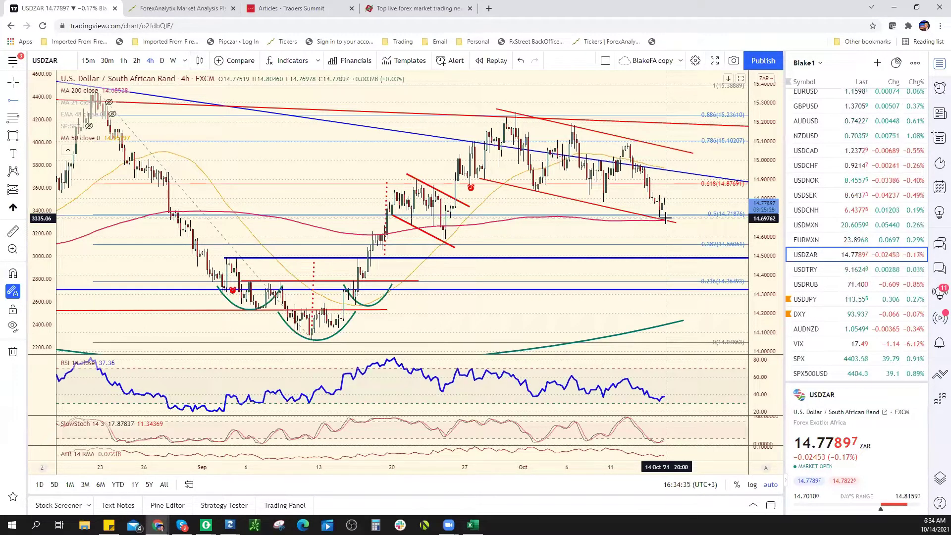
left_click(849, 374)
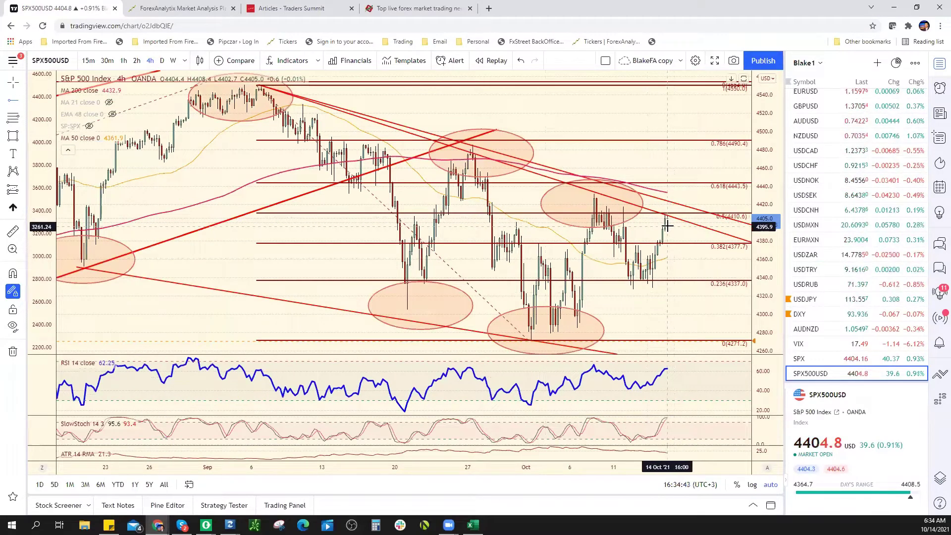
key("alt+Tab")
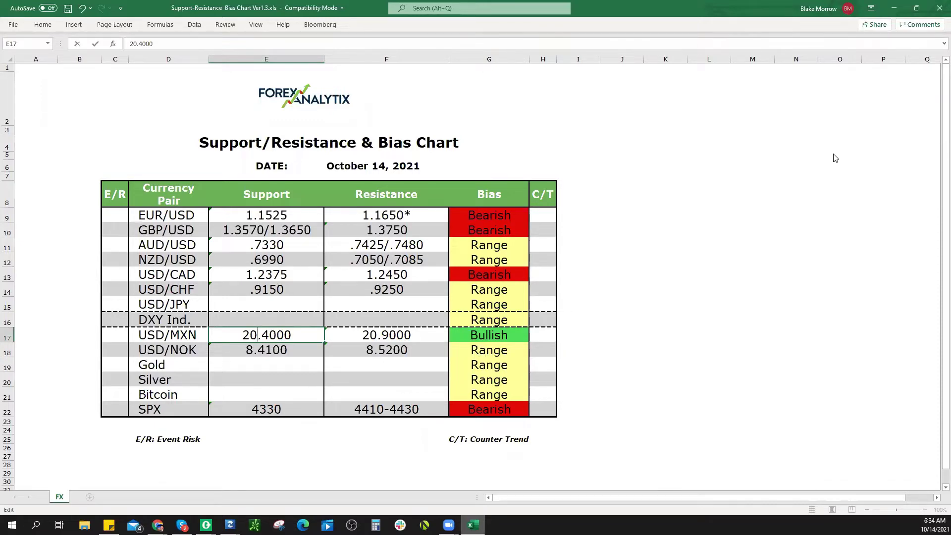
key("alt+Tab")
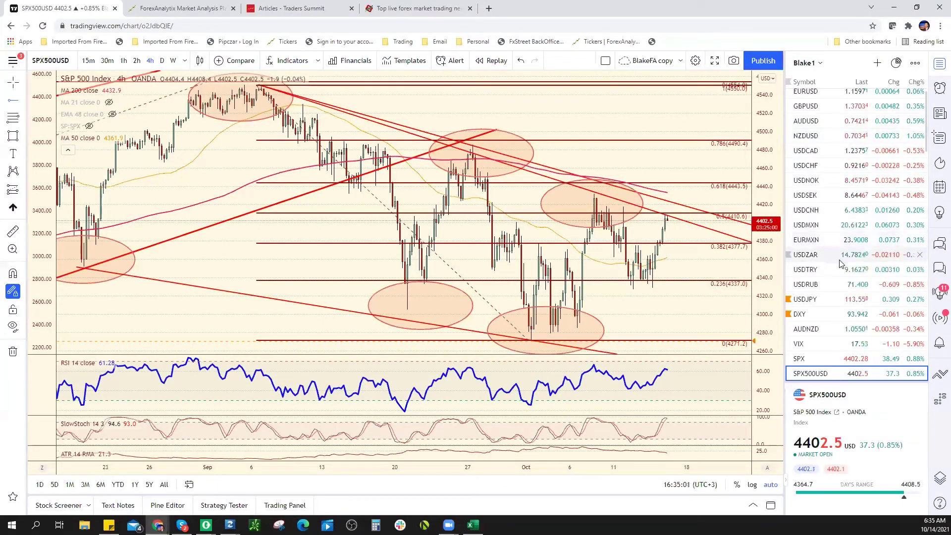
left_click(874, 300)
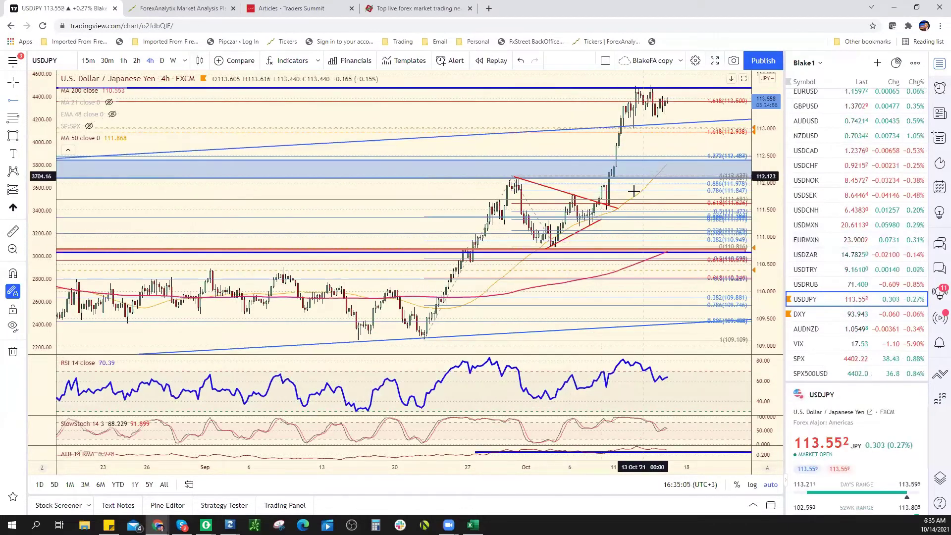
scroll(634, 191, "down", 3)
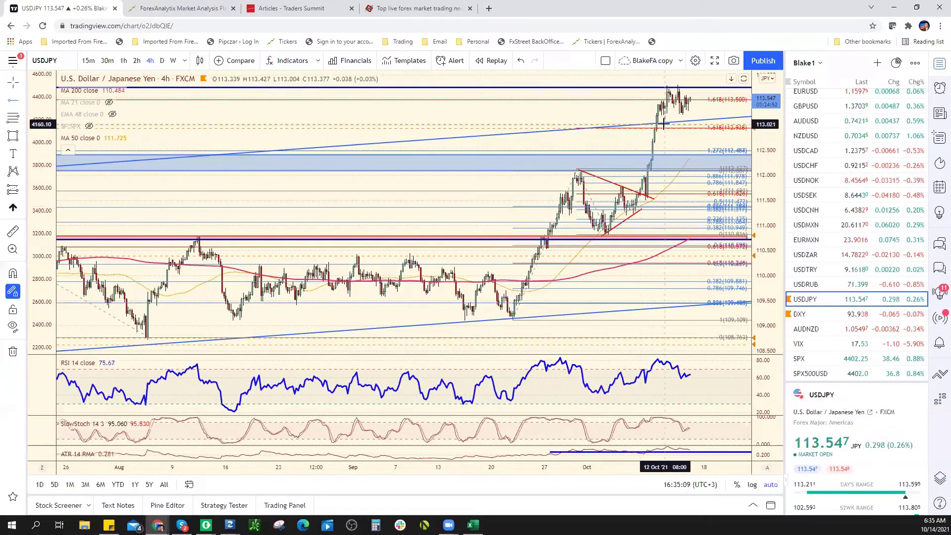
Give USD/JPY support 113.00, resistance 113.80 and a Bullish bias
key("alt+Tab")
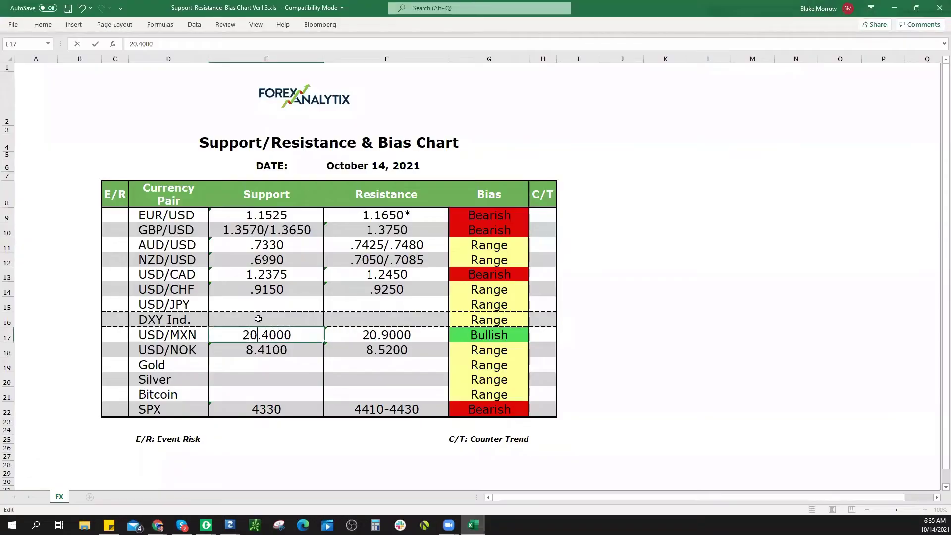
left_click(273, 305)
type("113.00")
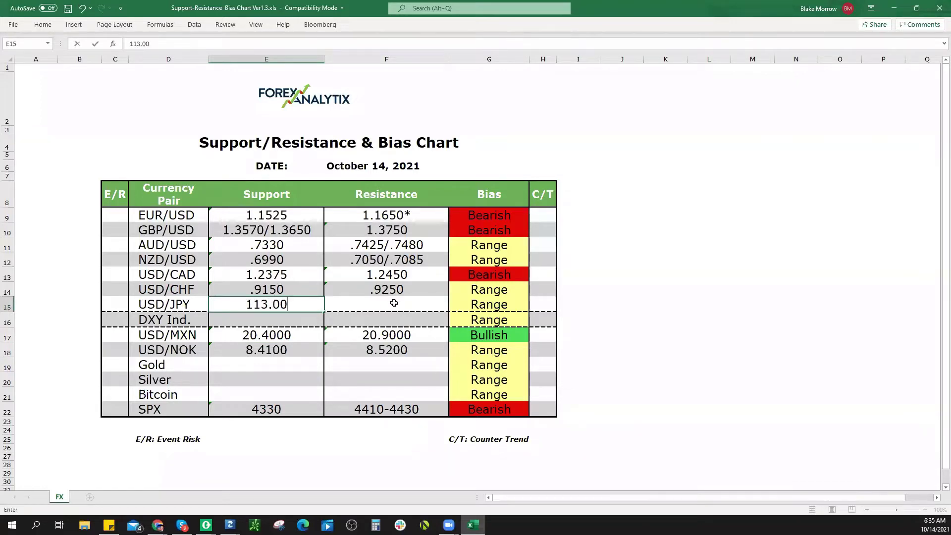
key("alt+Tab")
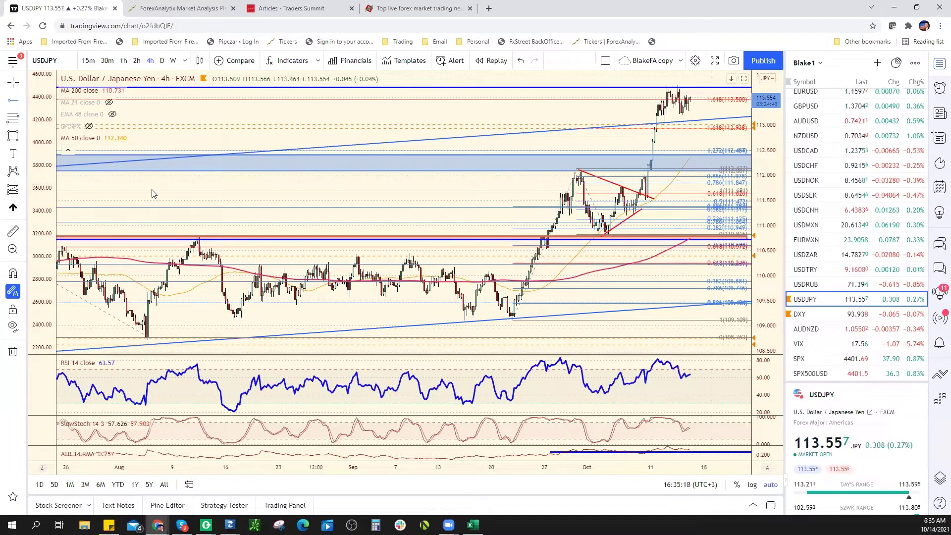
left_click(473, 525)
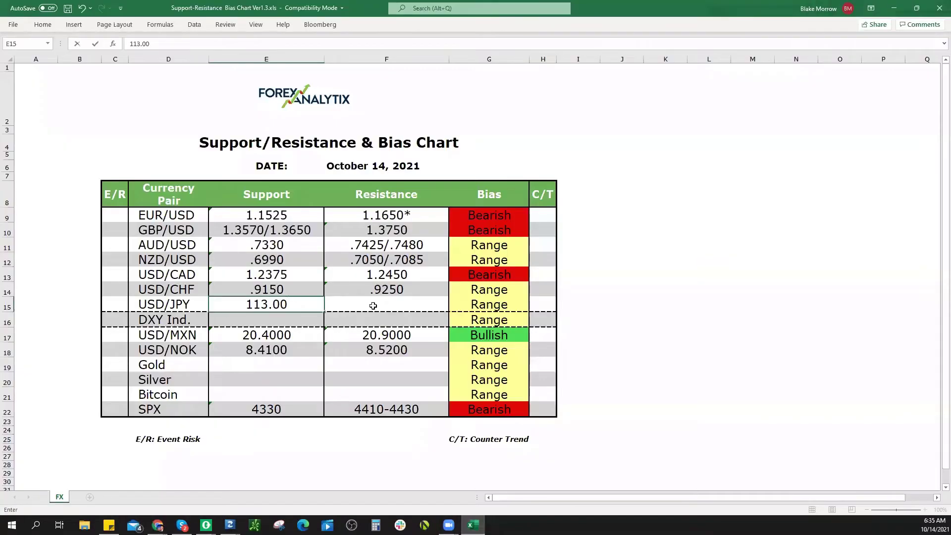
left_click(417, 307)
type("113.")
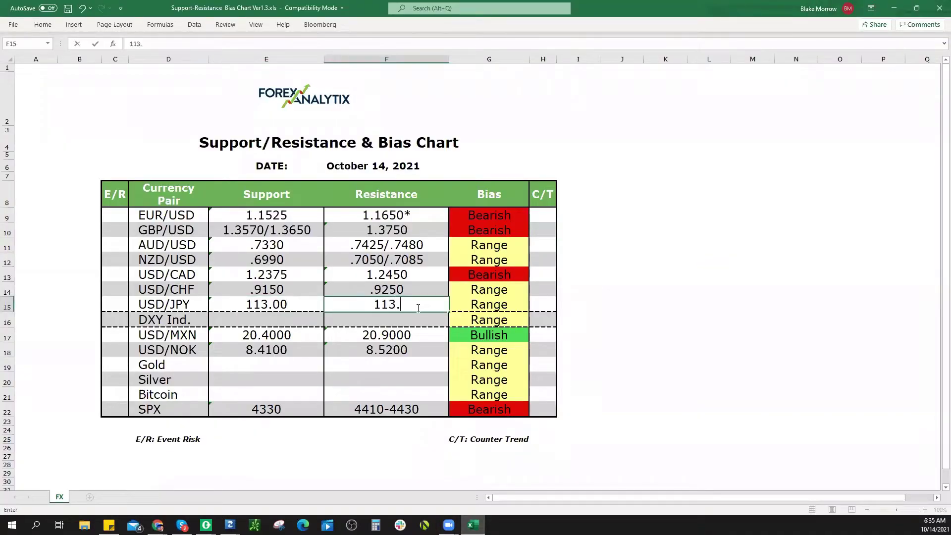
type("80")
left_click(468, 308)
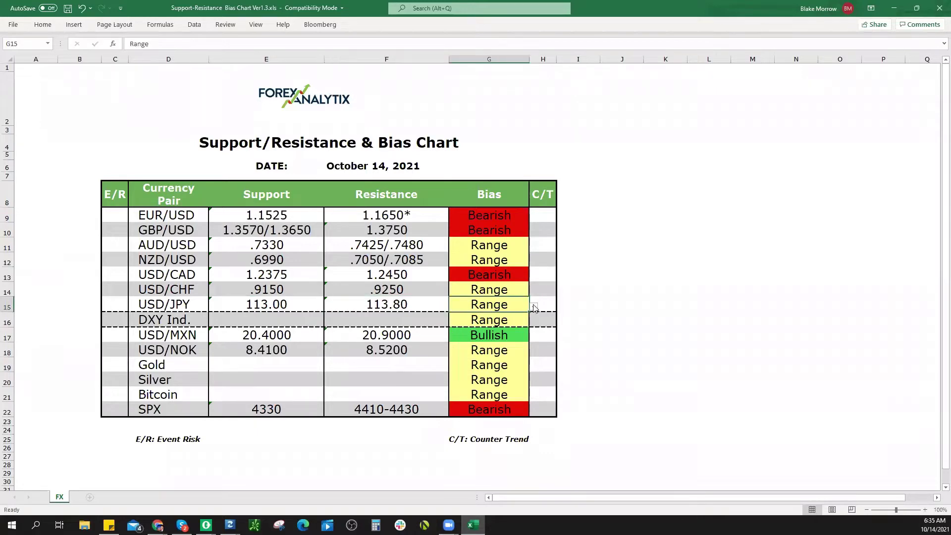
left_click(533, 307)
left_click(471, 315)
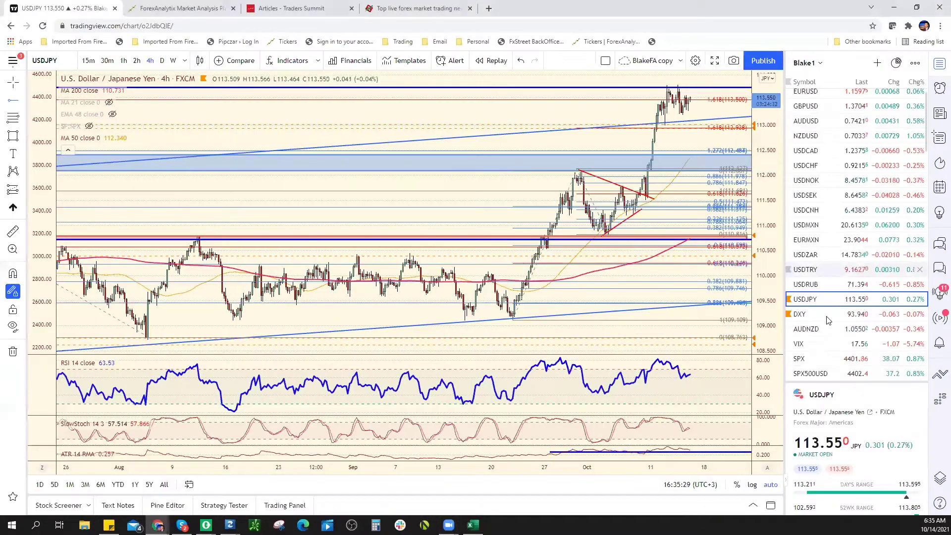
Check the DXY chart and enter DXY support 93.50/93.70 with a Bullish bias
left_click(812, 314)
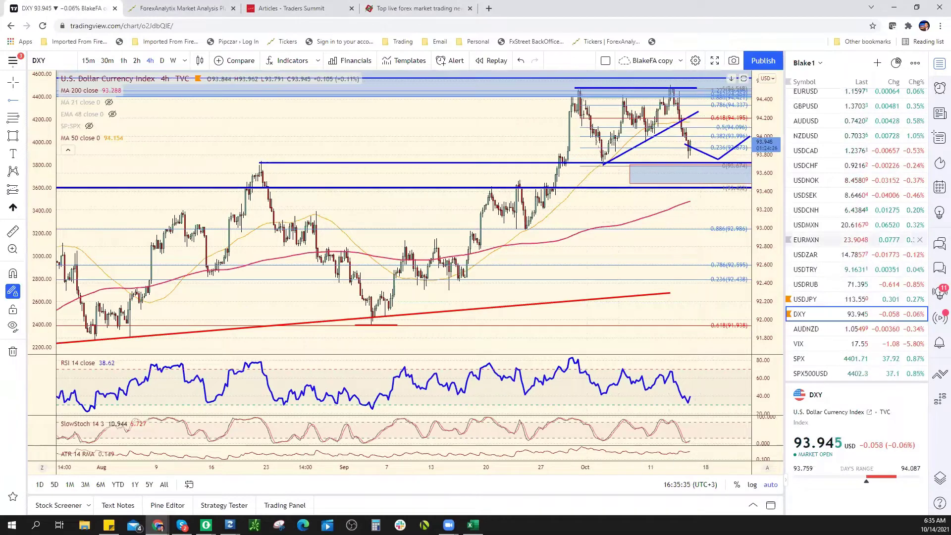
key("alt+Tab")
left_click(276, 320)
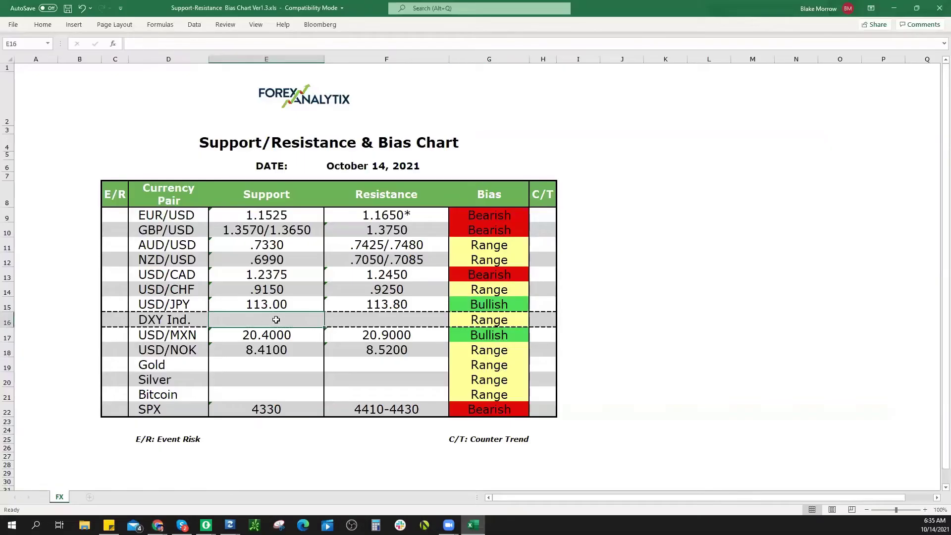
type("93.50")
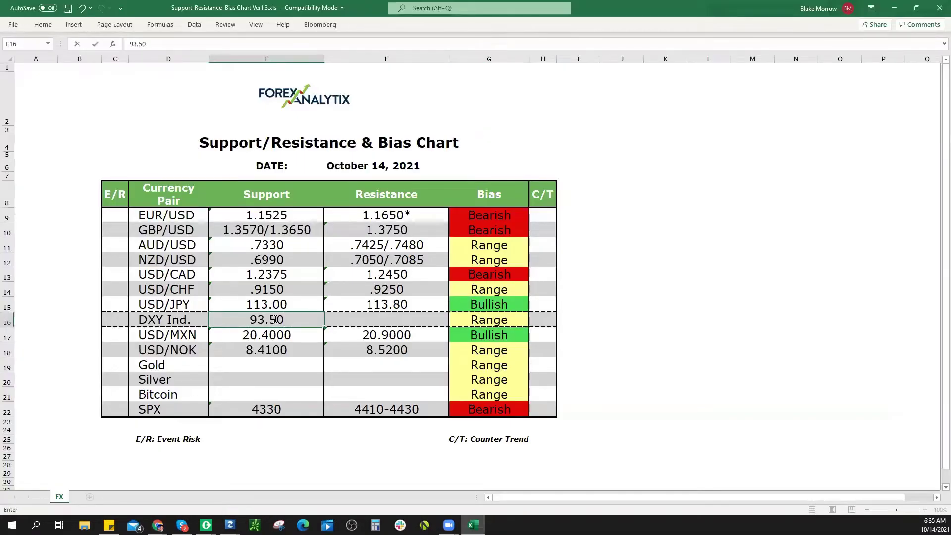
type("/93.70")
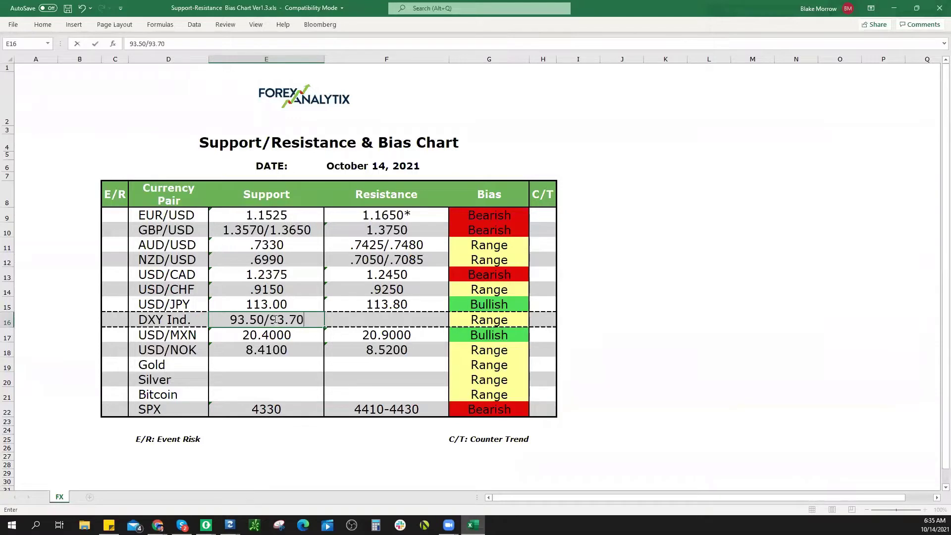
left_click(495, 322)
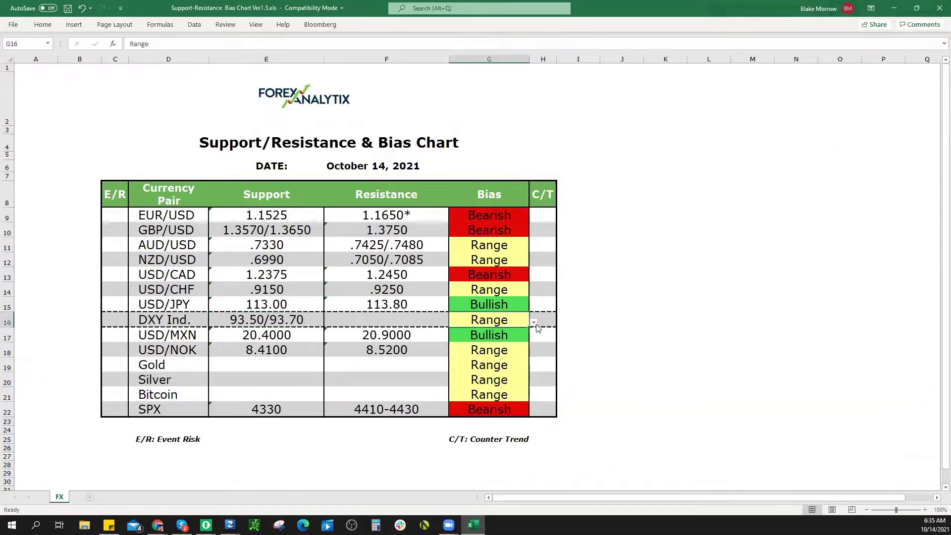
left_click(534, 321)
left_click(520, 337)
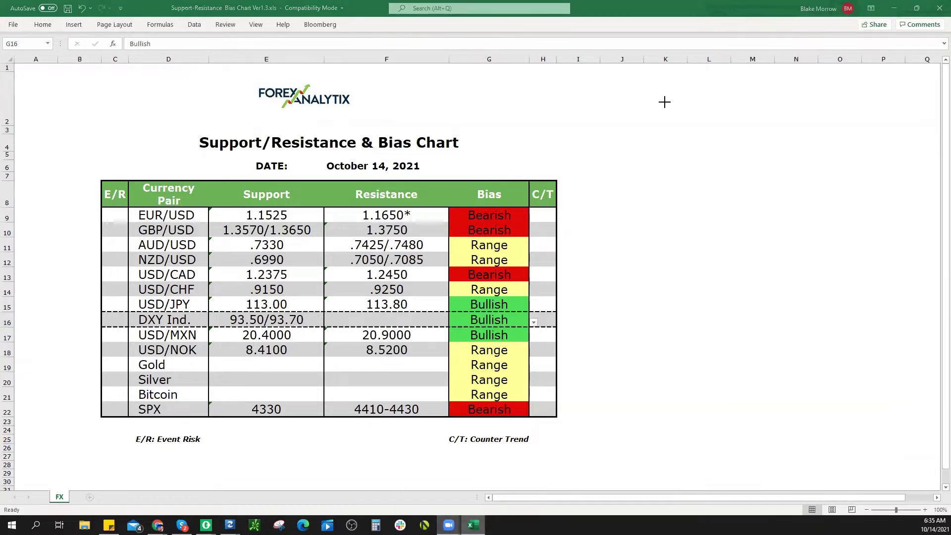
key("alt+Tab")
Zoom into recent DXY bars and switch the chart to the 1h timeframe
scroll(554, 133, "up", 2)
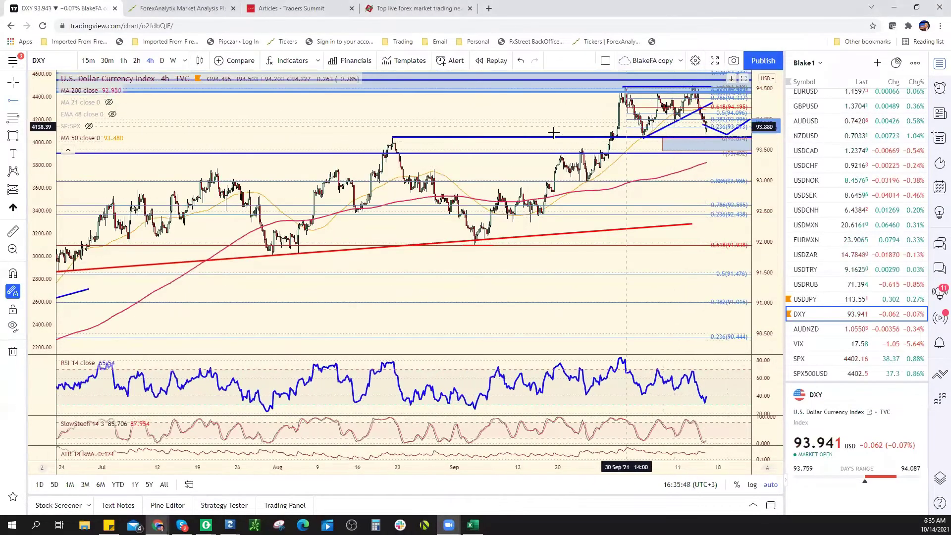
scroll(629, 151, "down", 2)
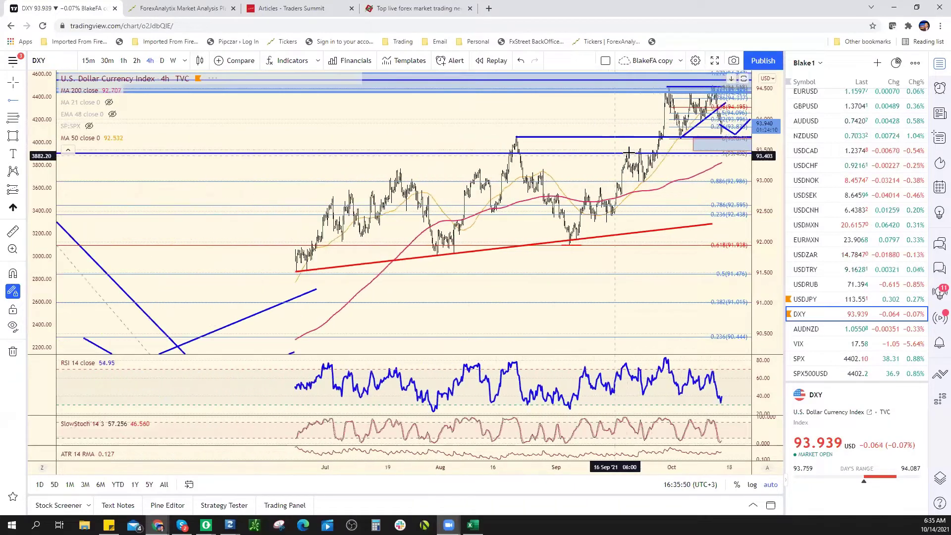
scroll(629, 151, "down", 3)
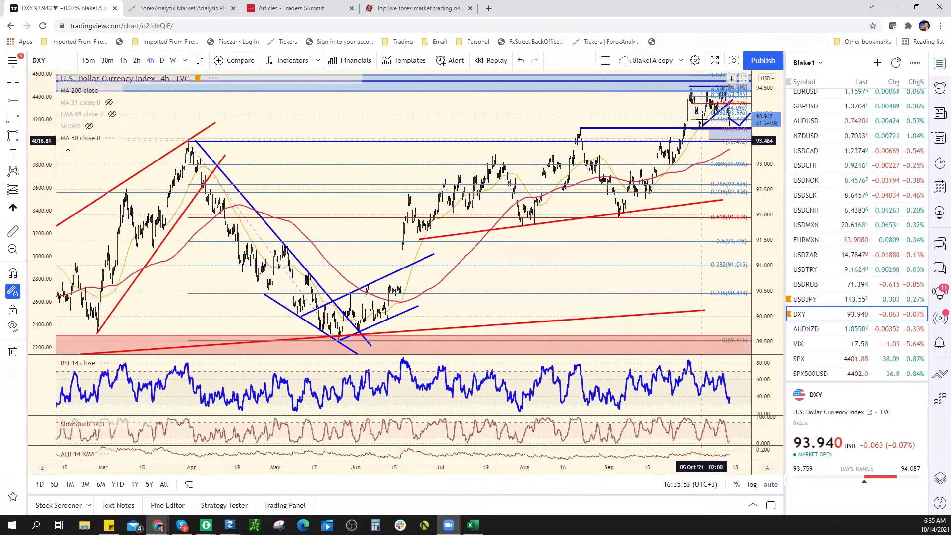
scroll(716, 158, "up", 1)
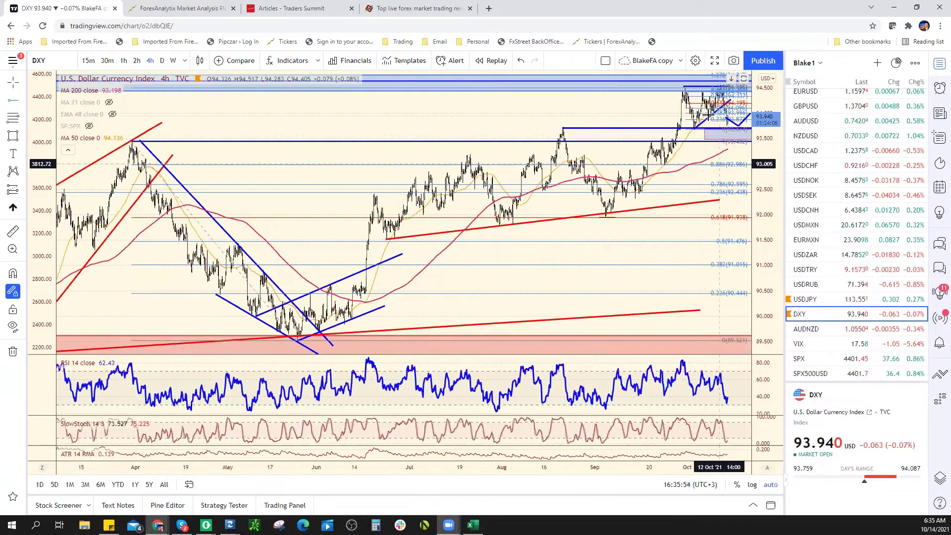
scroll(708, 115, "up", 1)
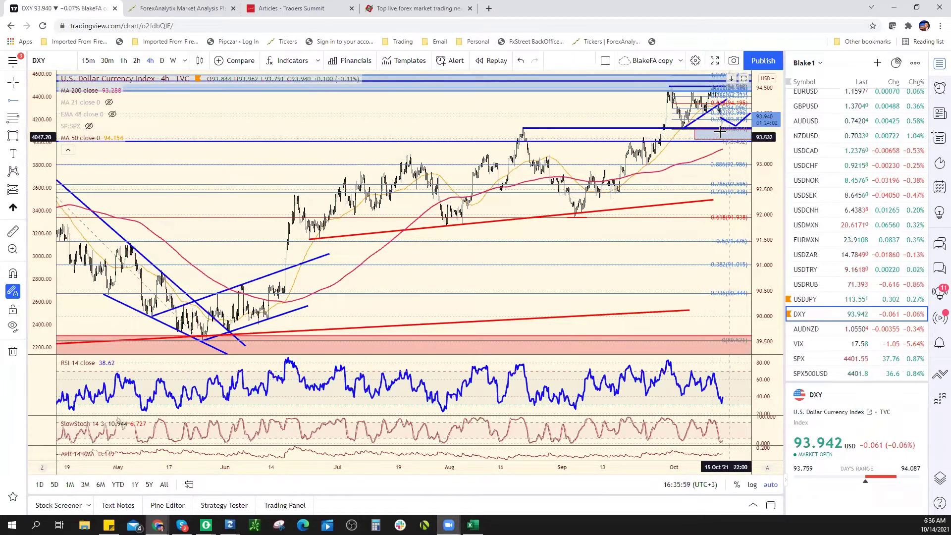
scroll(720, 131, "up", 5)
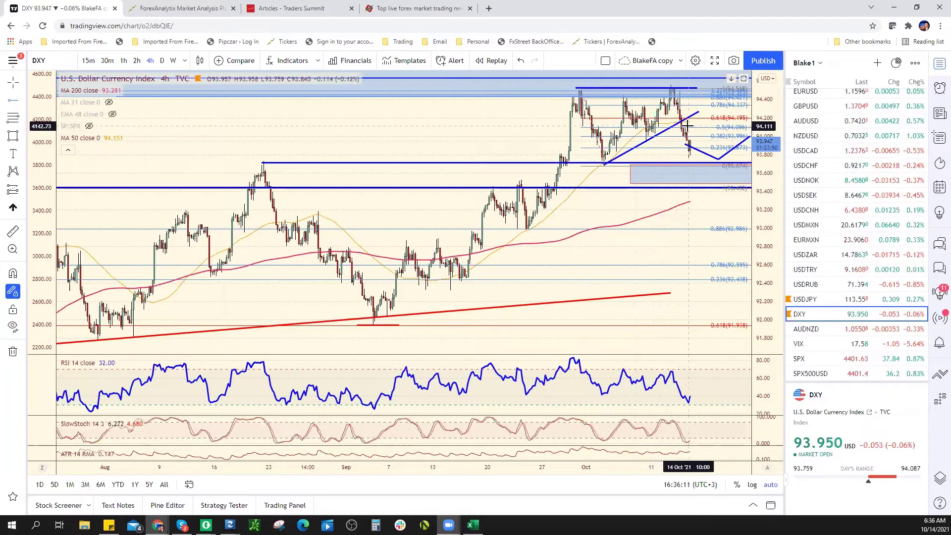
scroll(673, 141, "up", 2)
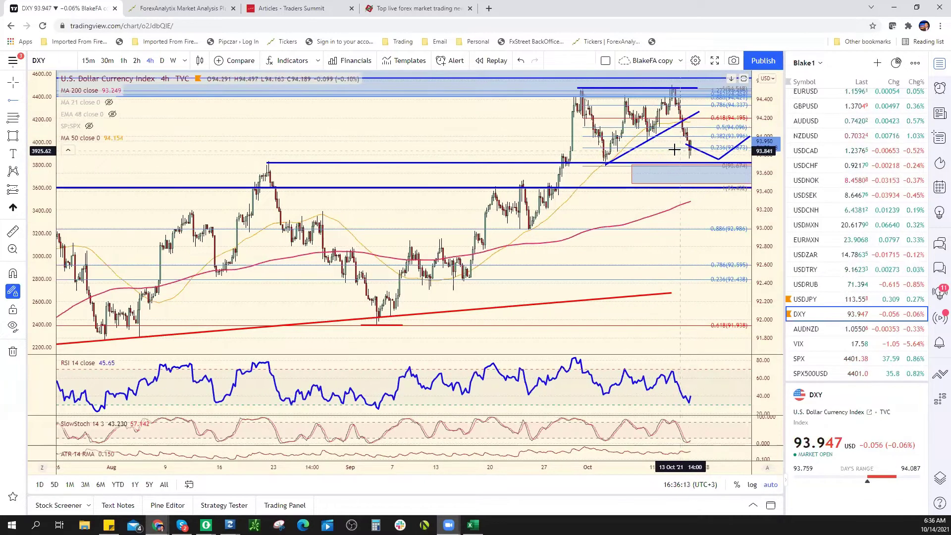
scroll(660, 151, "up", 5)
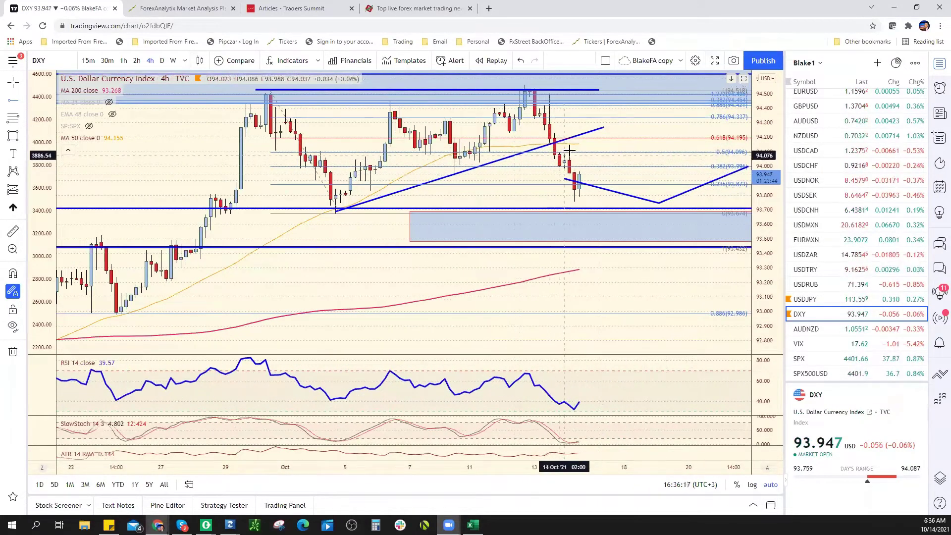
left_click(123, 60)
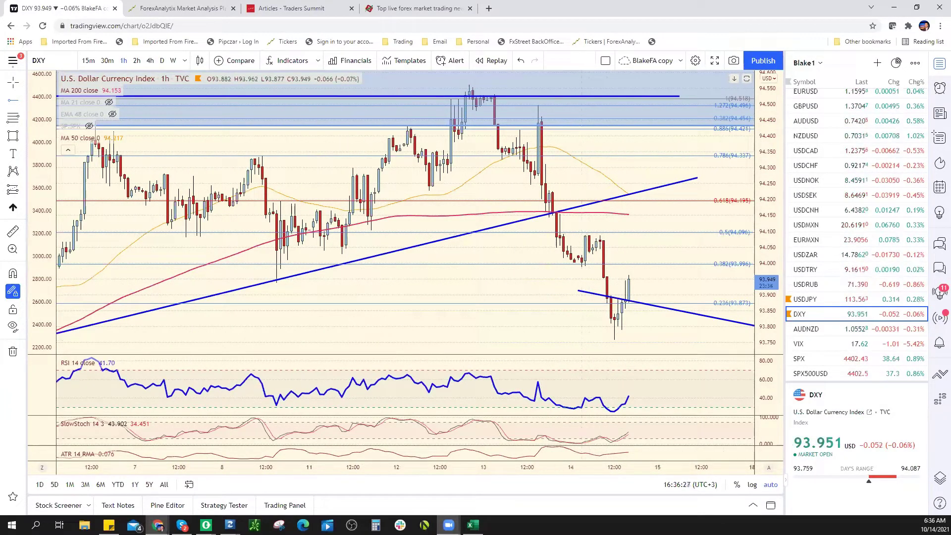
Enter DXY resistance 94.10 in F16, then go back to the chart
key("alt+Tab")
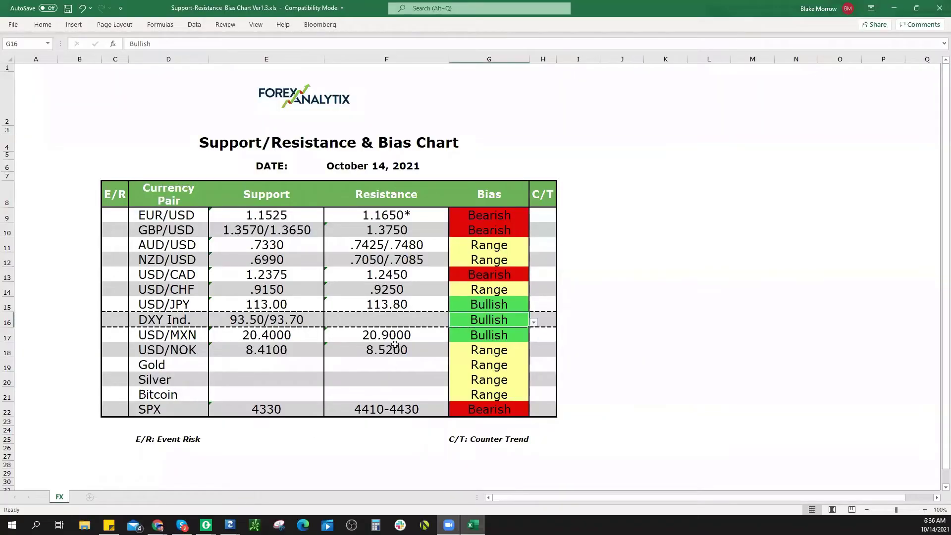
left_click(402, 321)
type("94.10")
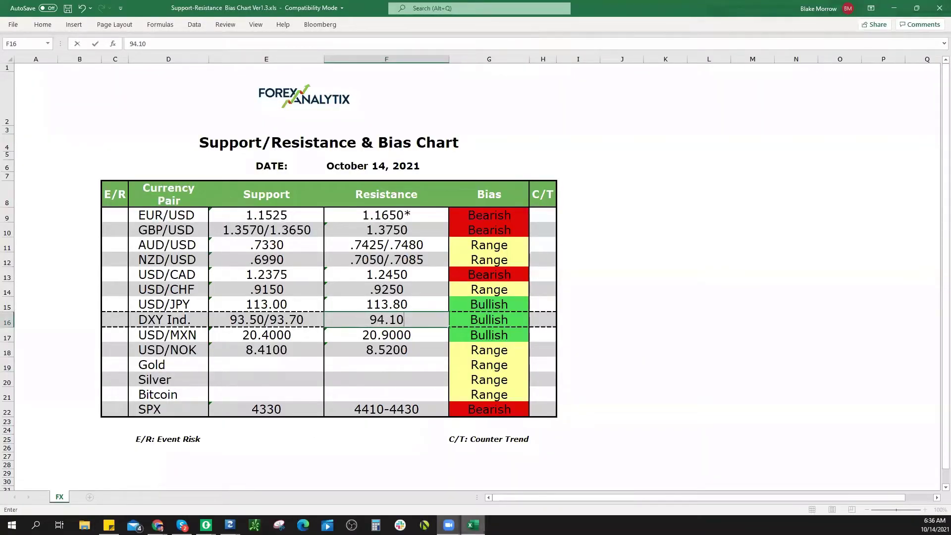
key("alt+Tab")
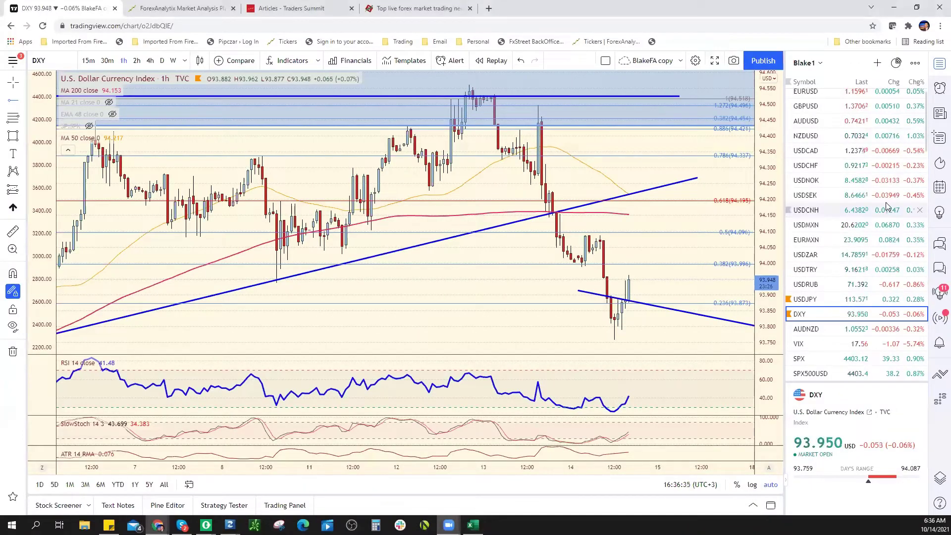
Open the gold XAUUSD chart on the daily timeframe, then return to the Excel sheet
scroll(872, 152, "down", 10)
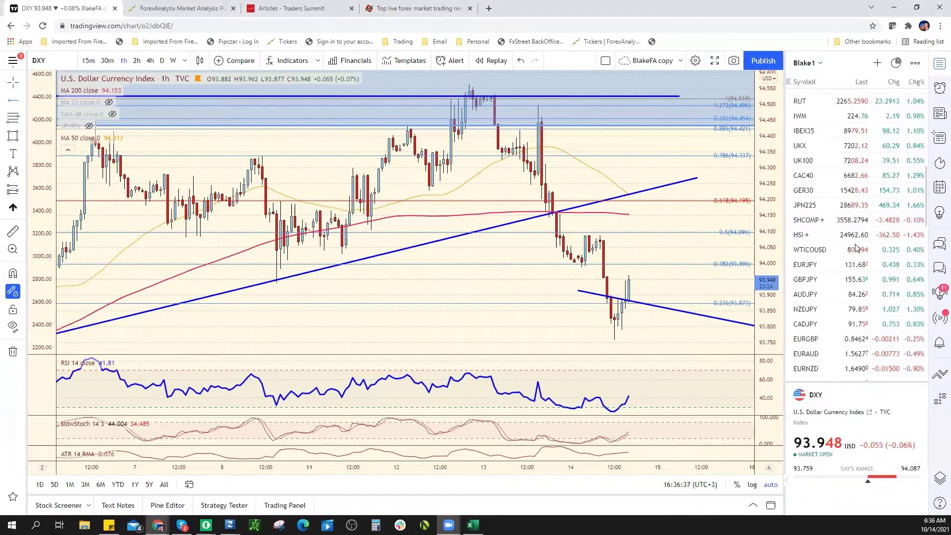
scroll(841, 282, "down", 10)
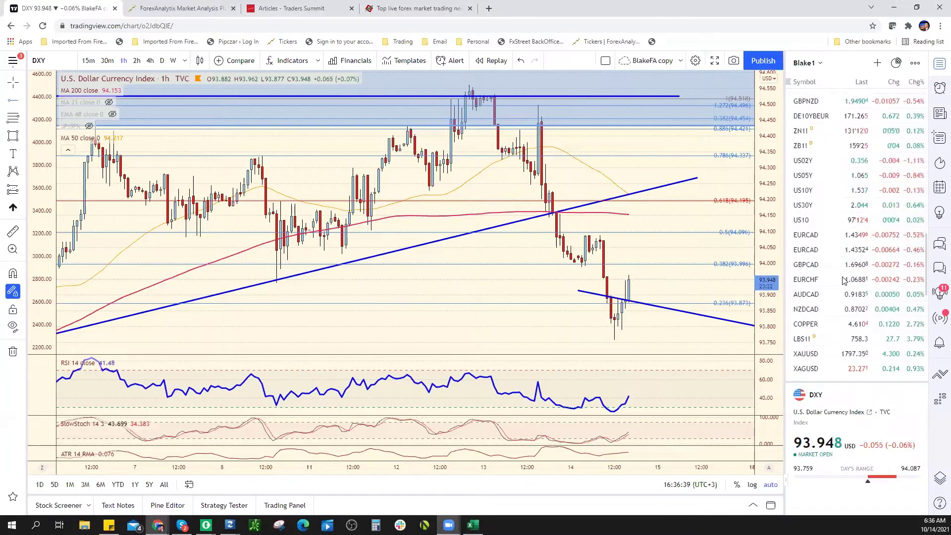
scroll(833, 328, "down", 3)
left_click(813, 204)
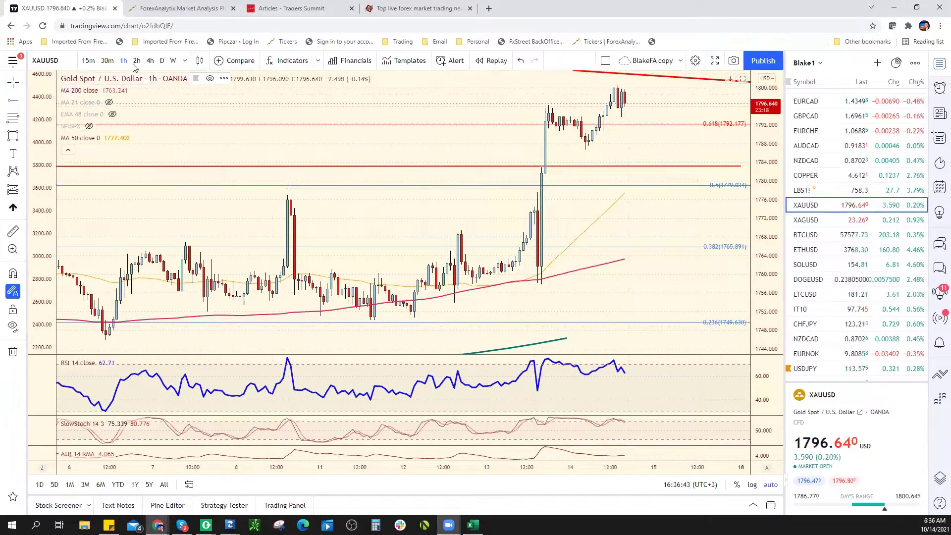
left_click(162, 60)
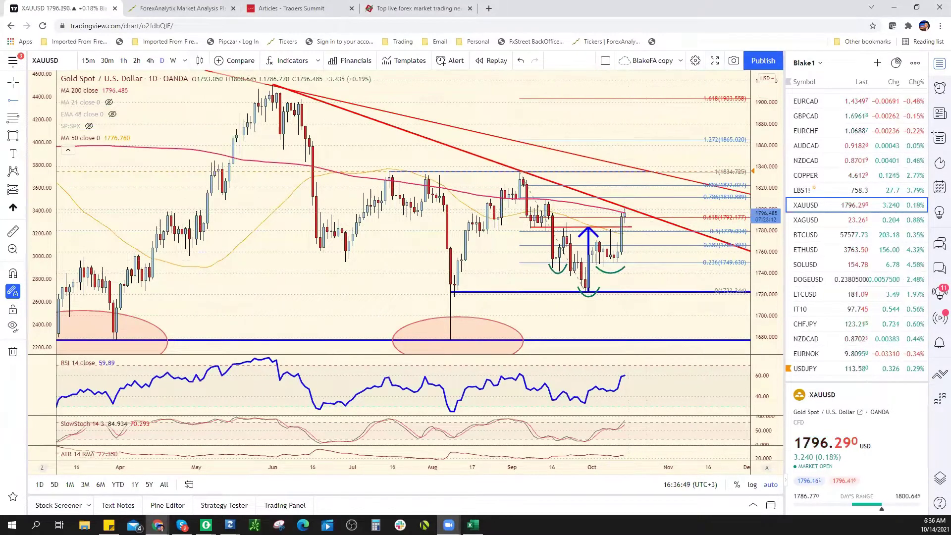
key("alt+Tab")
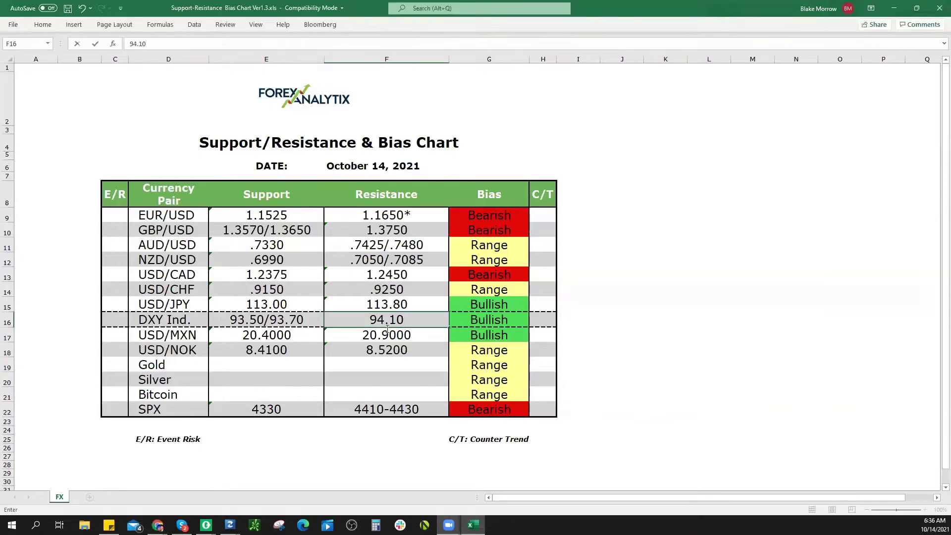
Record 94.10 as DXY resistance and start gold's resistance entry, rechecking the gold chart
type("94.10")
left_click(391, 365)
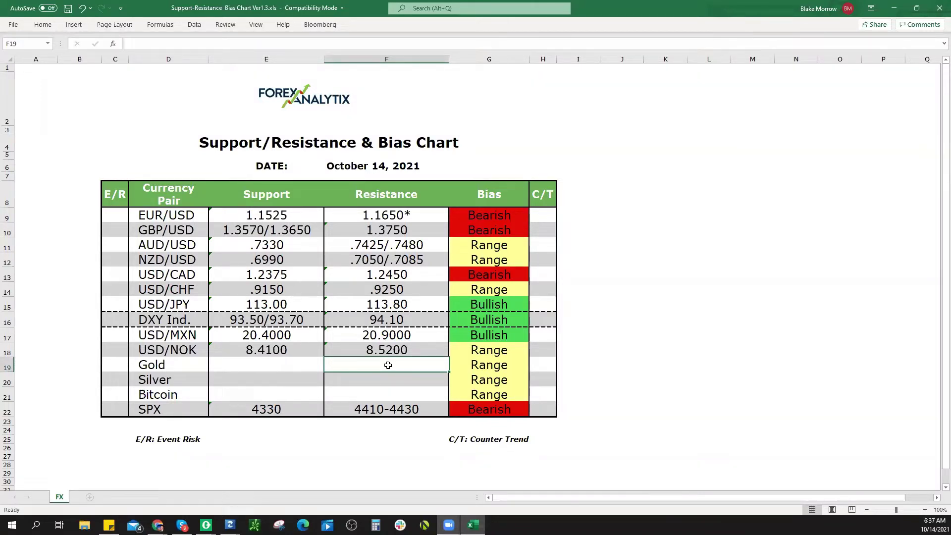
type("1780")
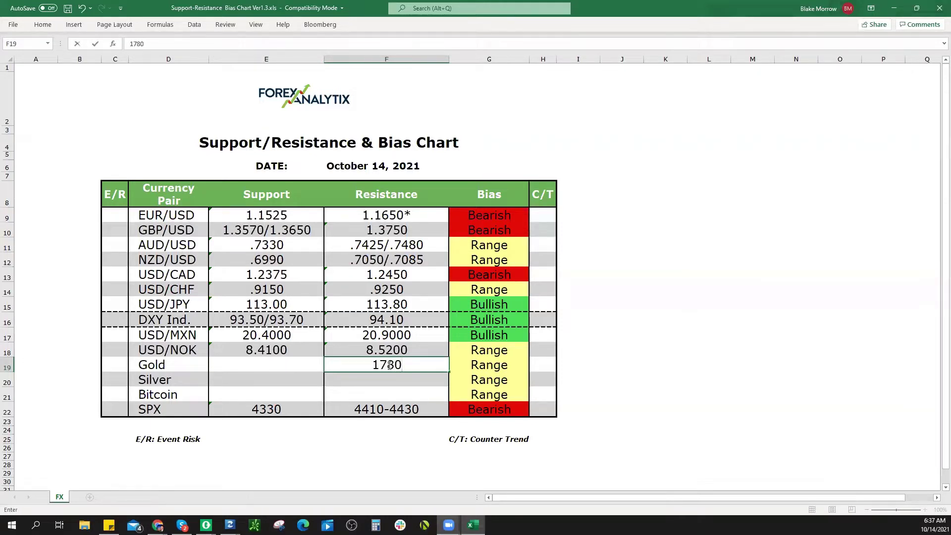
type("/1800")
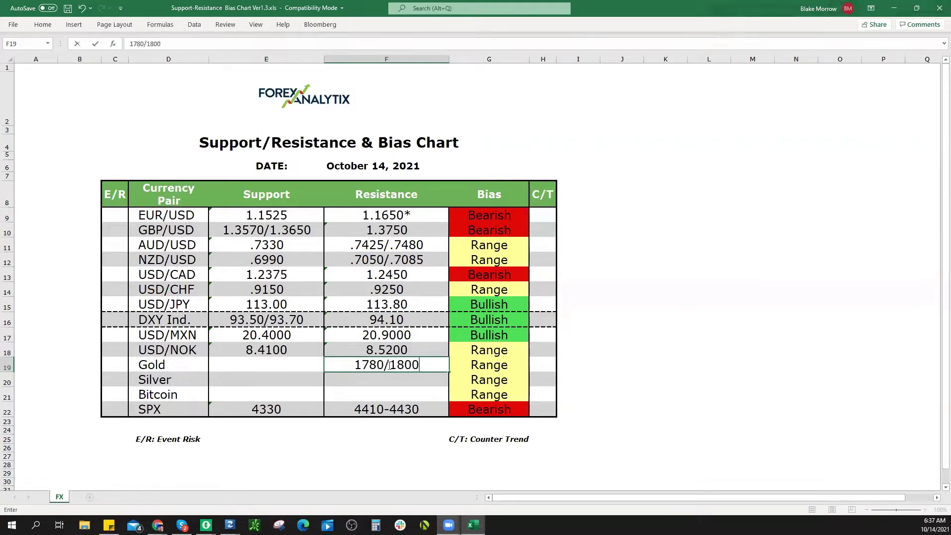
key("BackSpace")
key("BackSpace")
key("BackSpace")
key("BackSpace")
key("BackSpace")
key("BackSpace")
key("BackSpace")
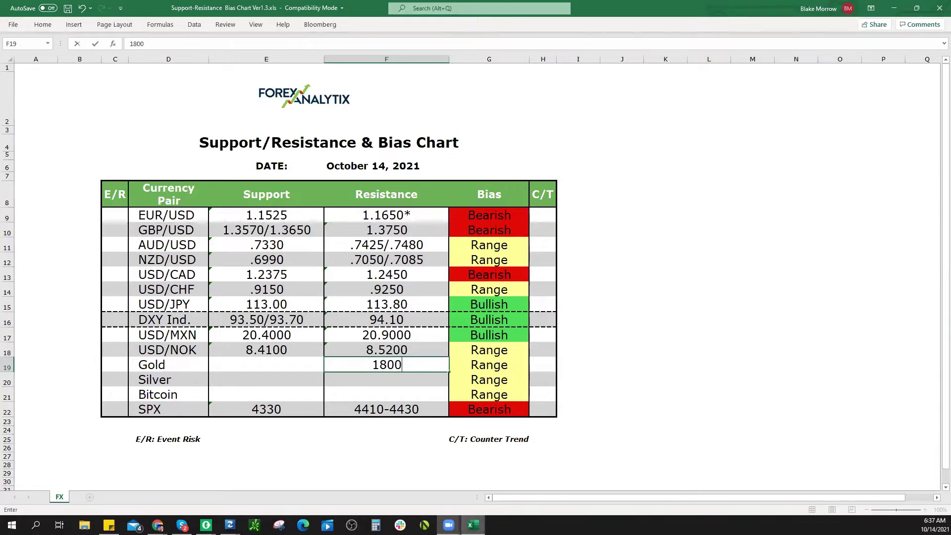
key("alt+Tab")
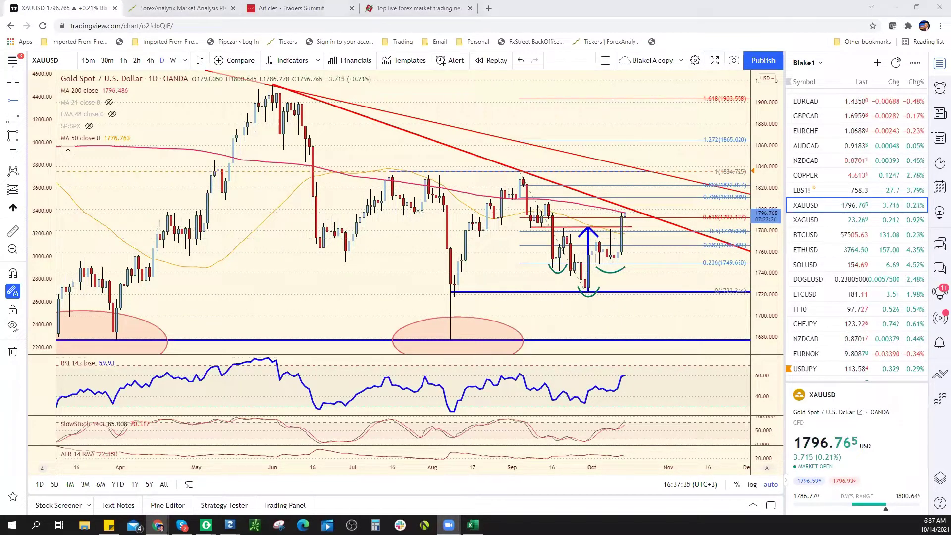
key("alt+Tab")
Commit 1800 as gold resistance and 1780 as gold support, then show the XAGUSD chart
left_click(267, 365)
type("1")
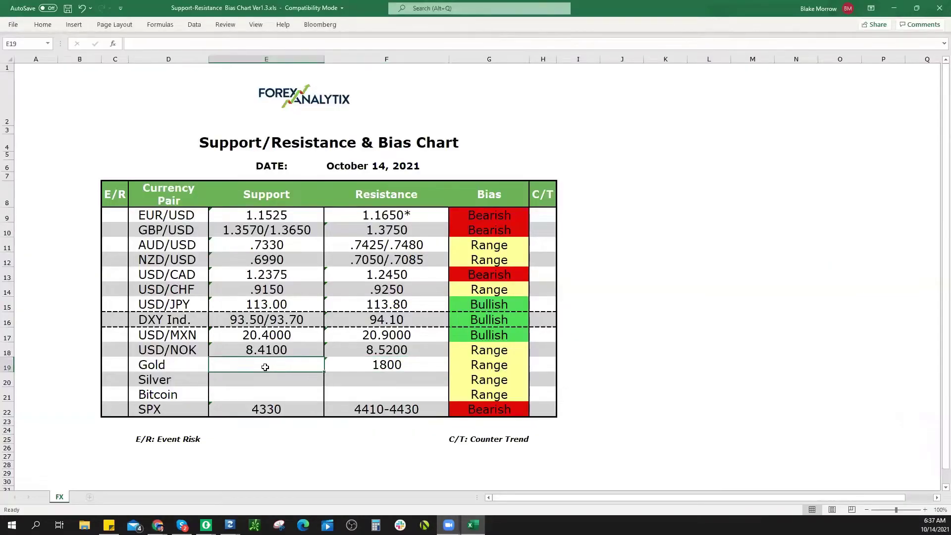
type("8")
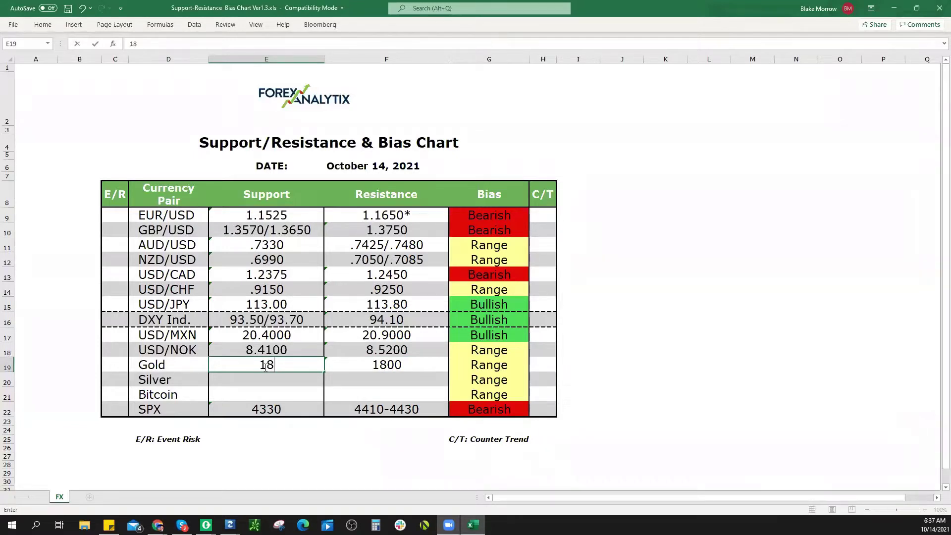
key("BackSpace")
type("780")
left_click(486, 367)
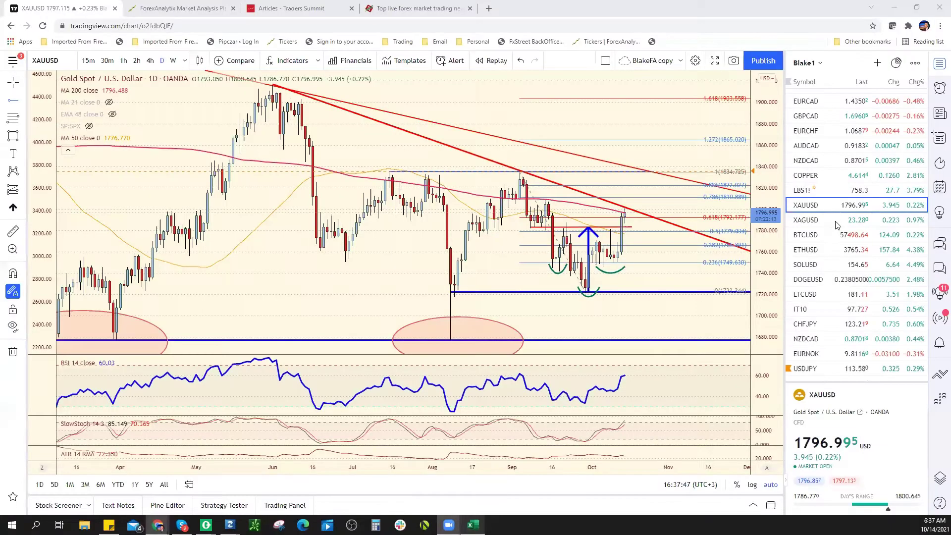
left_click(837, 221)
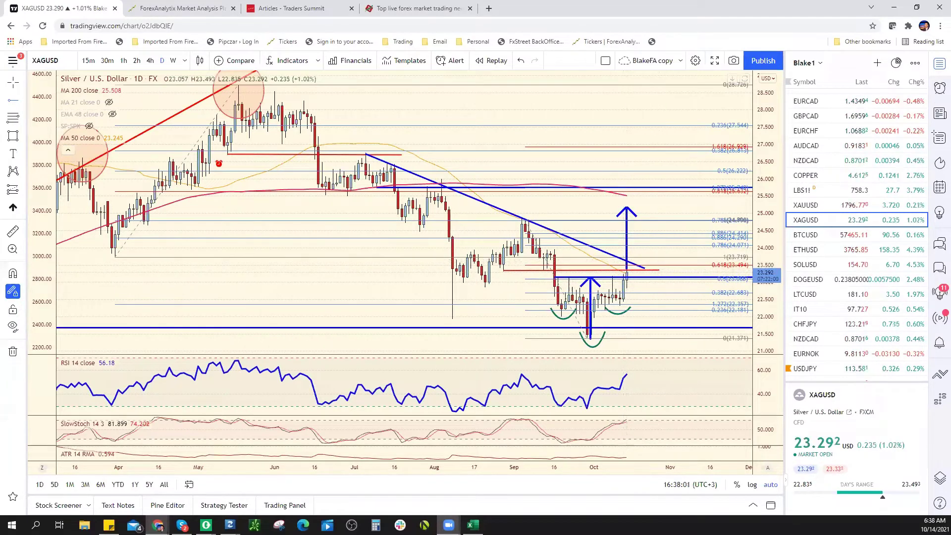
Enter silver's resistance 23.65 in F20 and support 23.00 in E20, then return to TradingView
key("alt+Tab")
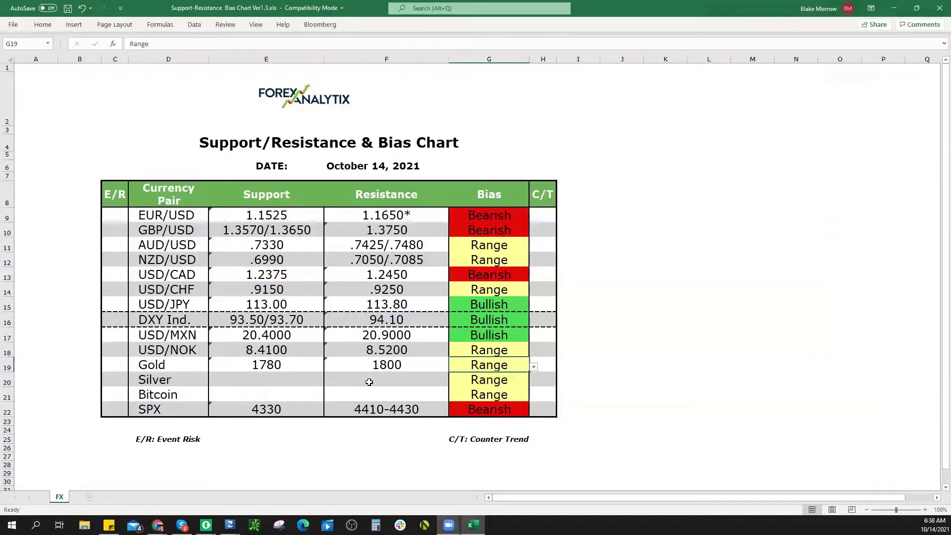
left_click(370, 384)
type("23.65")
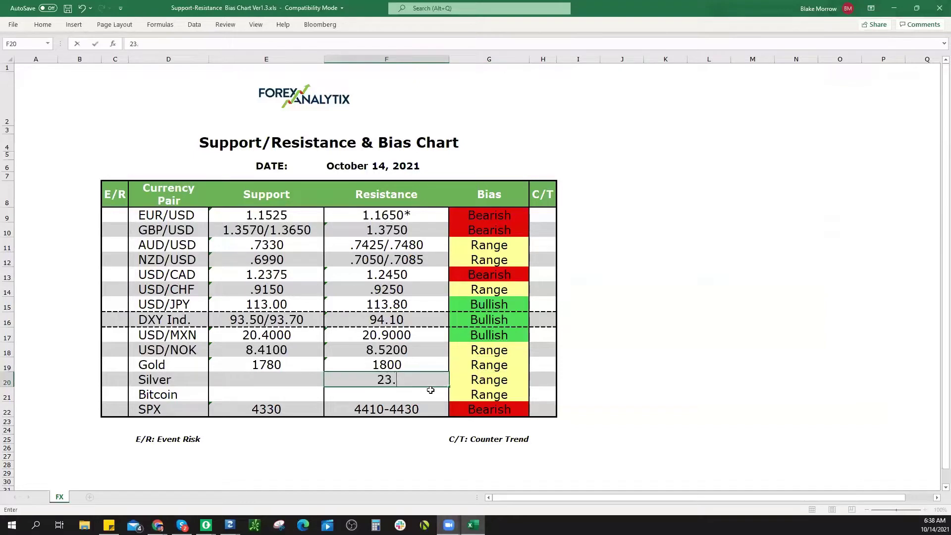
left_click(277, 384)
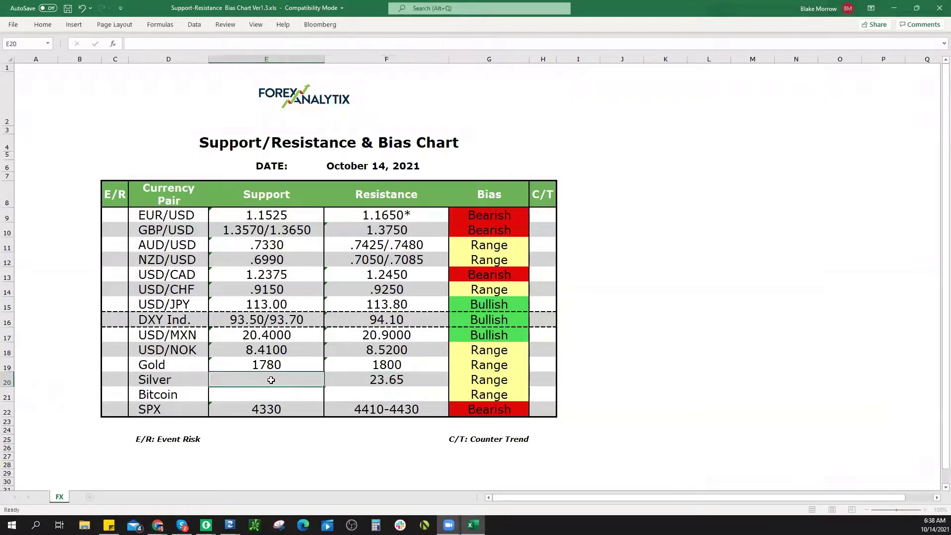
type("23.00")
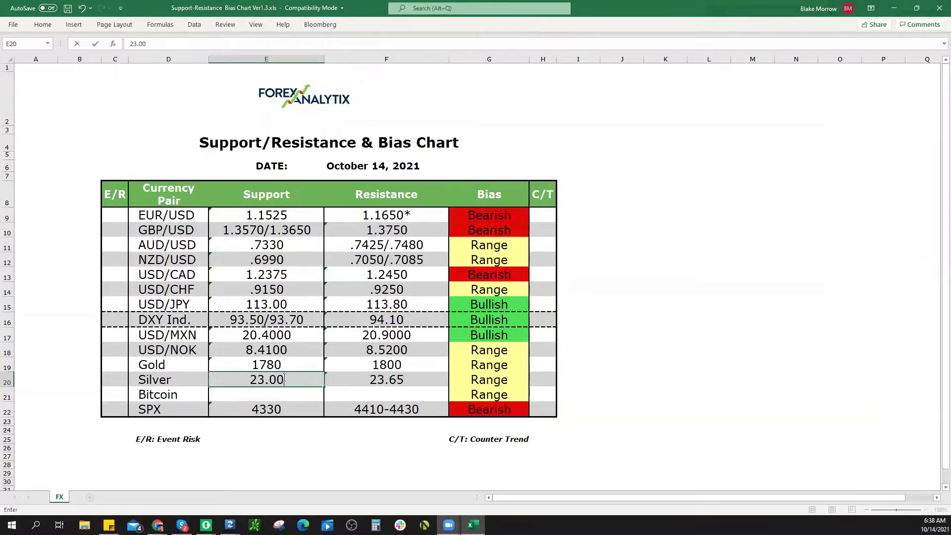
left_click(510, 366)
left_click(285, 395)
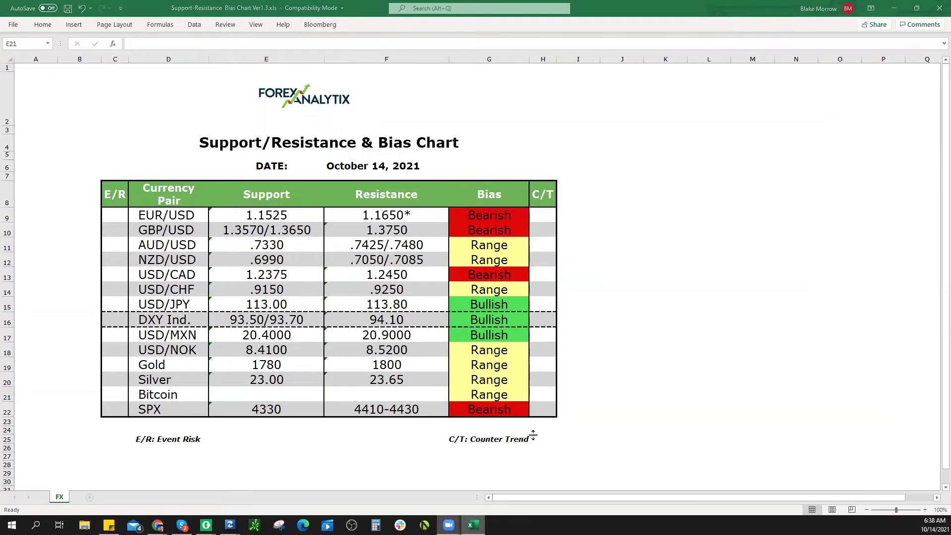
key("alt+Tab")
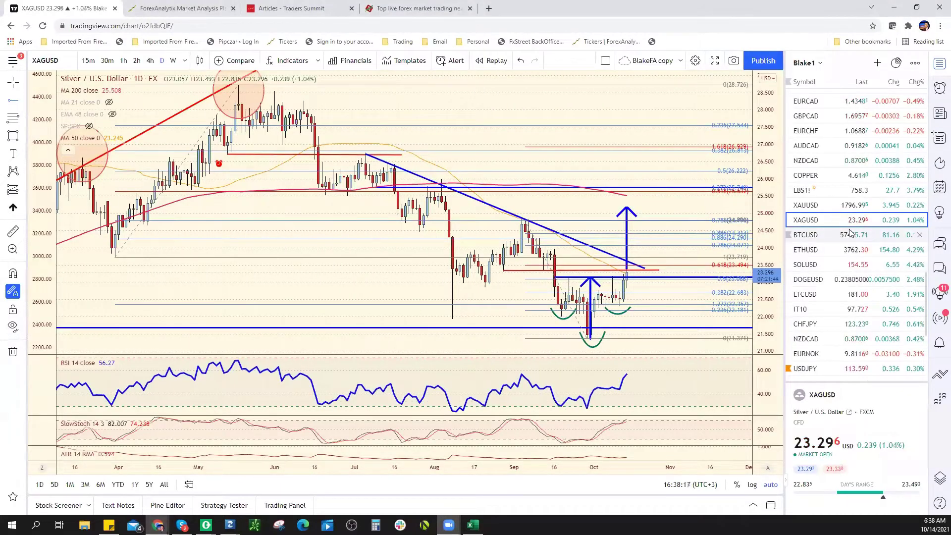
Show the BTCUSD chart with a tighter price range and switch it to the 4-hour timeframe
left_click(842, 234)
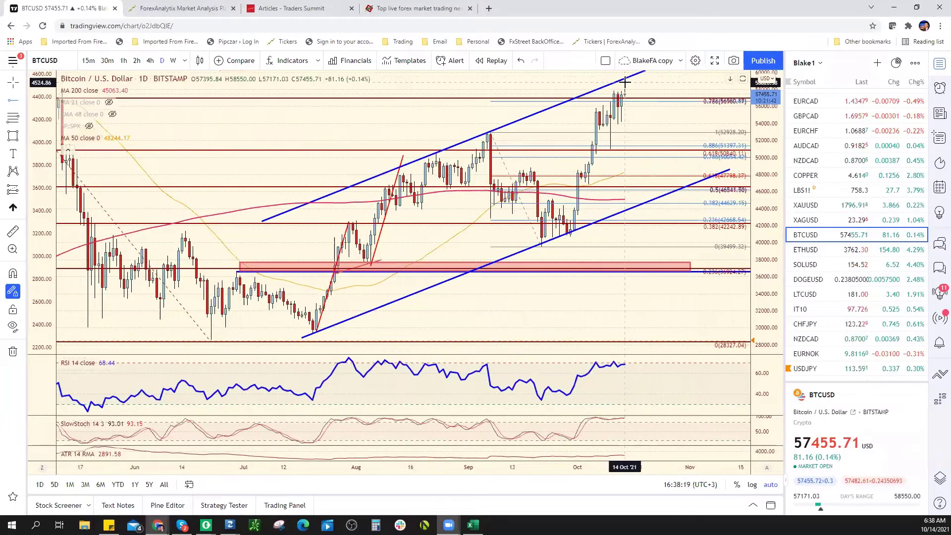
left_click_drag(775, 139, 772, 175)
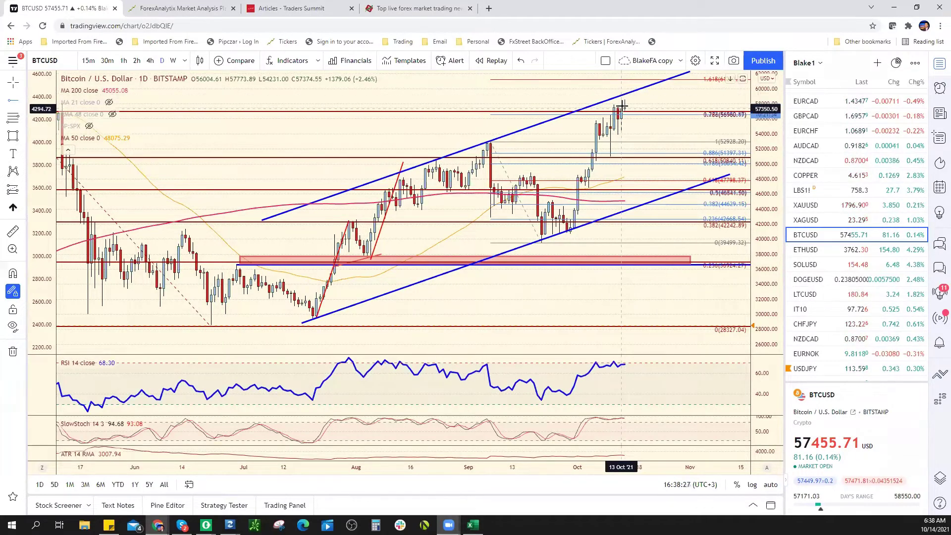
left_click(151, 61)
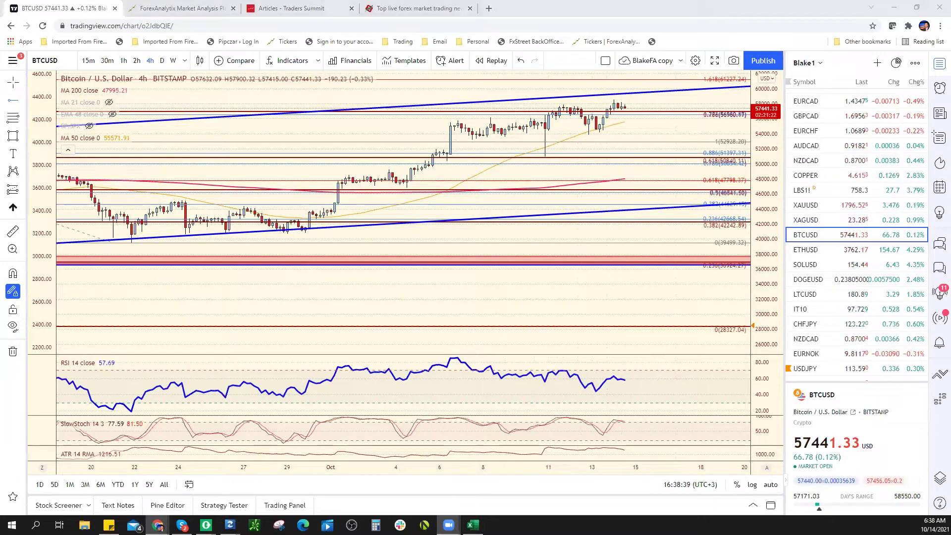
Record 59K as Bitcoin's resistance in F21, recheck the chart, and select support cell E21
key("alt+Tab")
left_click(396, 395)
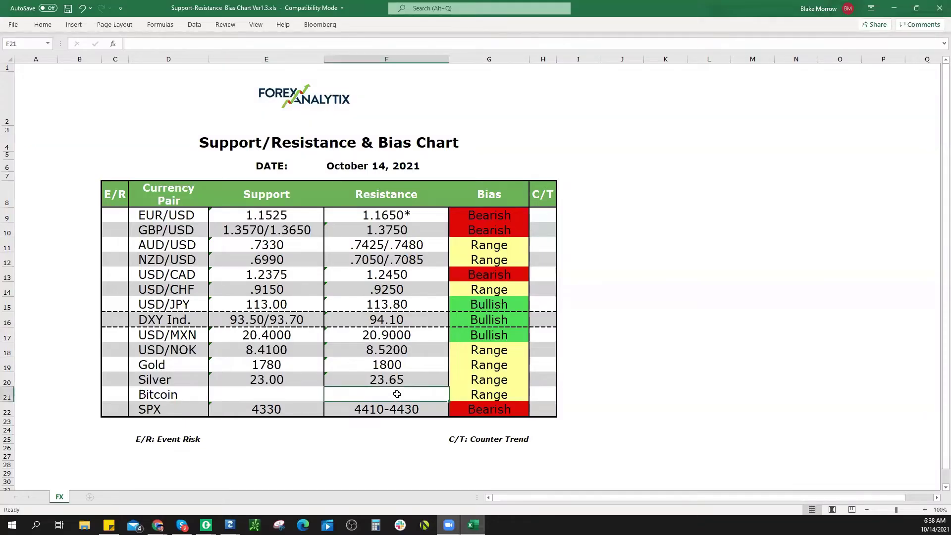
type("59K")
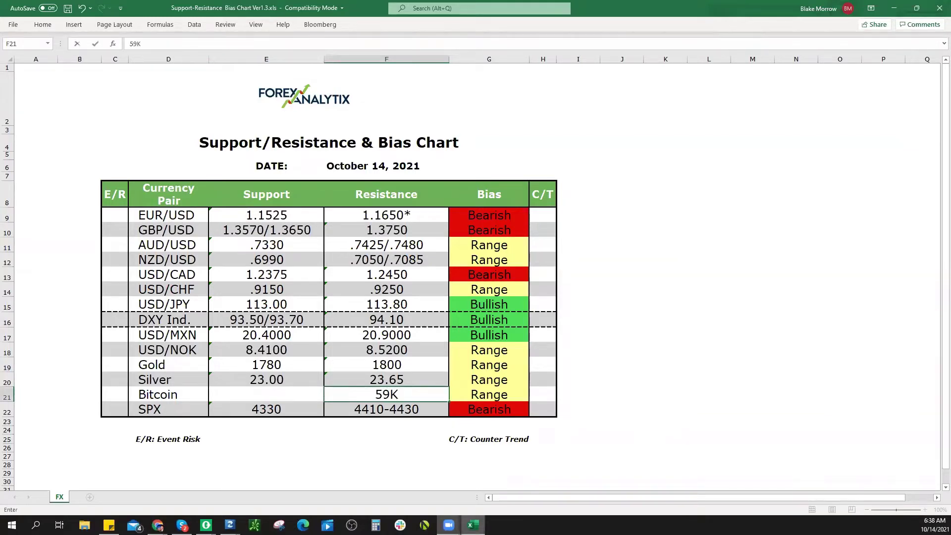
key("alt+Tab")
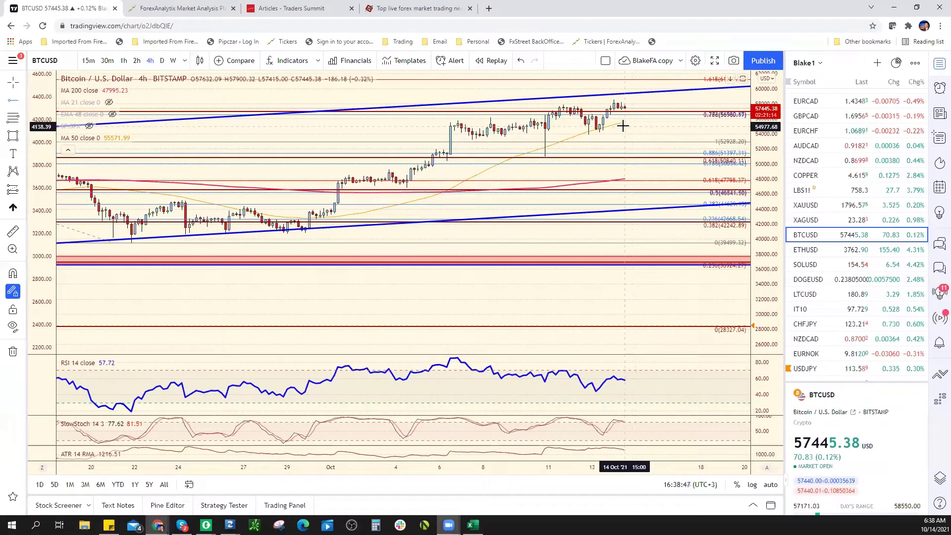
scroll(628, 163, "down", 3)
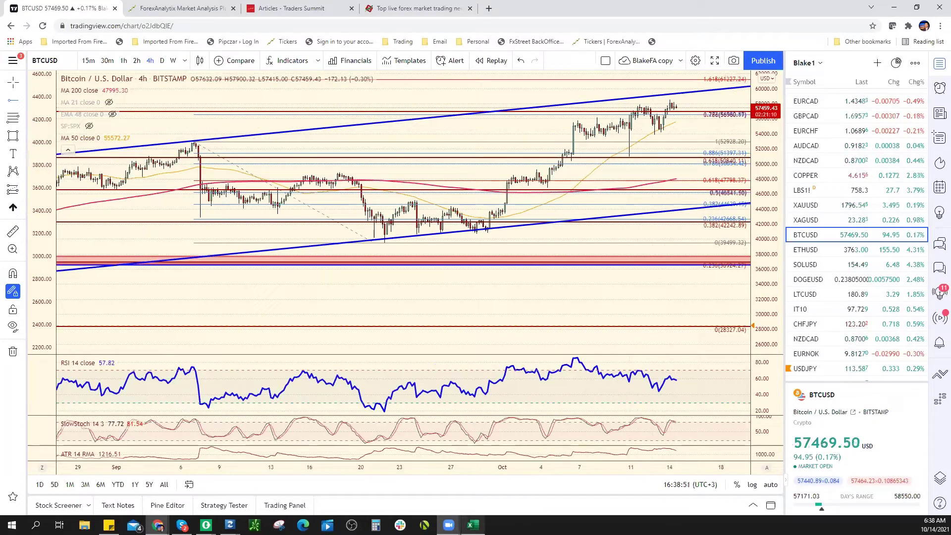
key("alt+Tab")
left_click(299, 395)
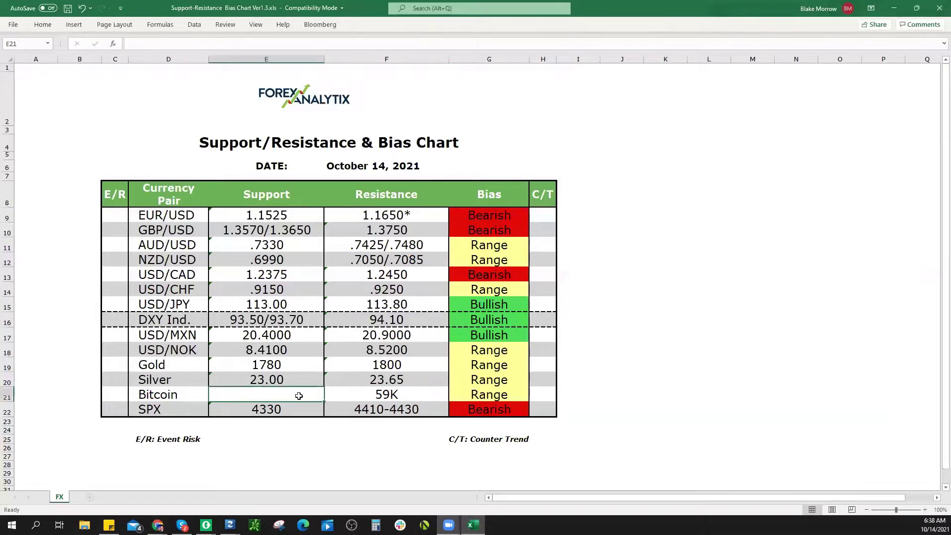
Type 51K into E21 as Bitcoin's support
type("51K")
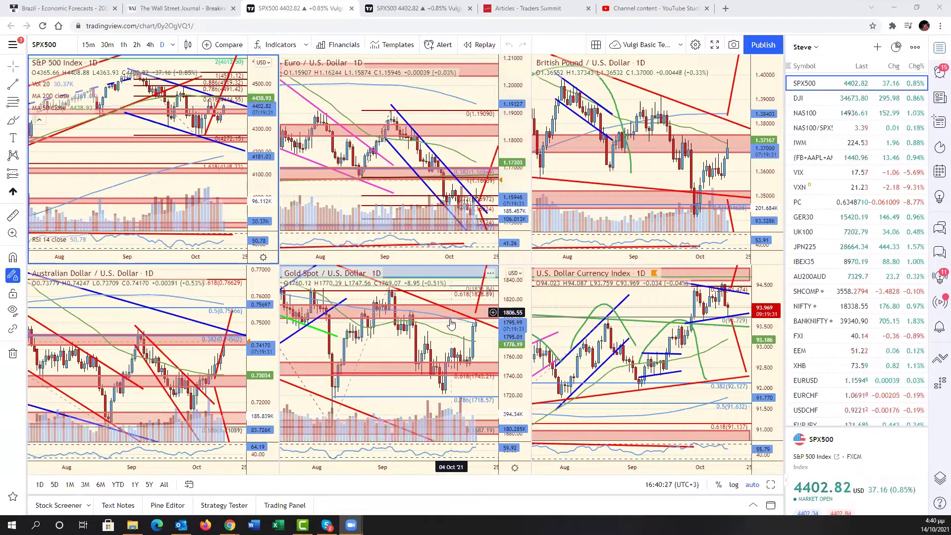
Maximize the Gold Spot pane into a single full chart and compress its price scale
left_click(438, 278)
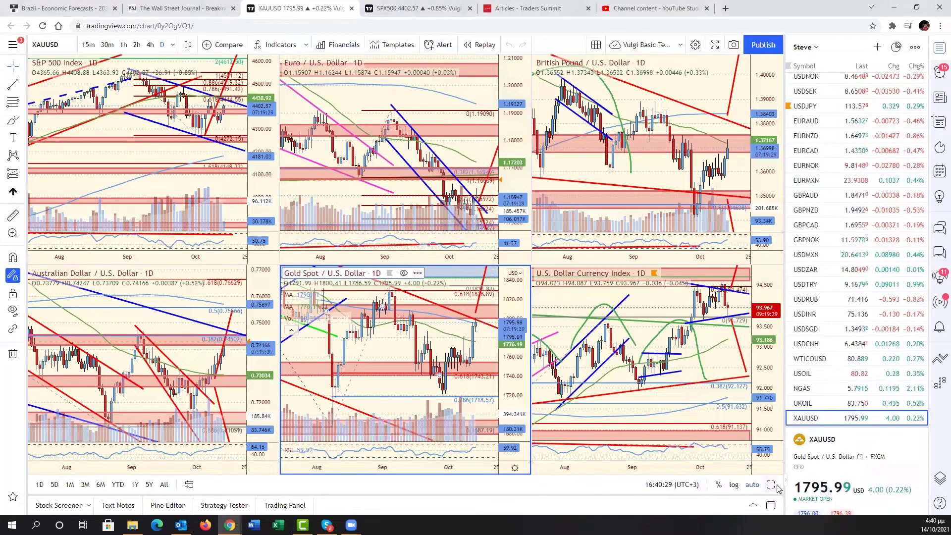
key("alt+Return")
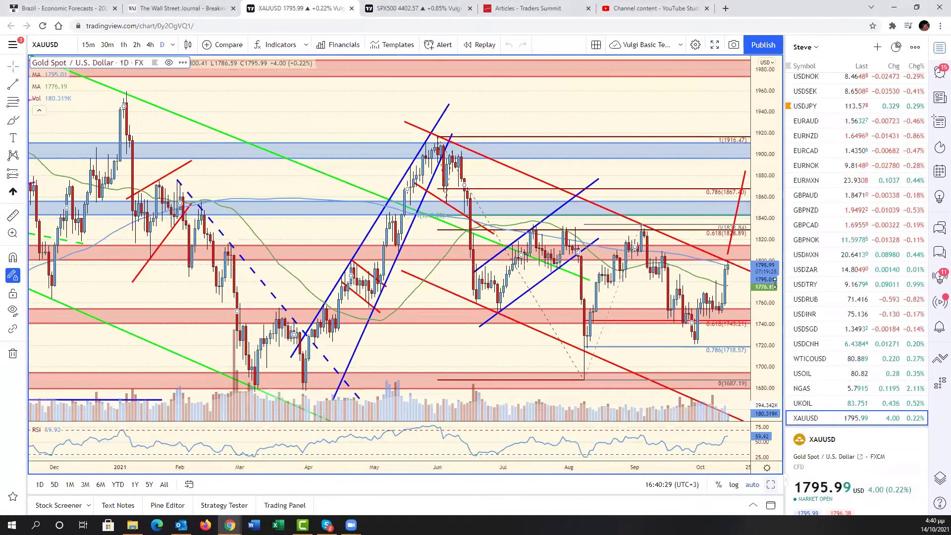
left_click_drag(772, 327, 763, 415)
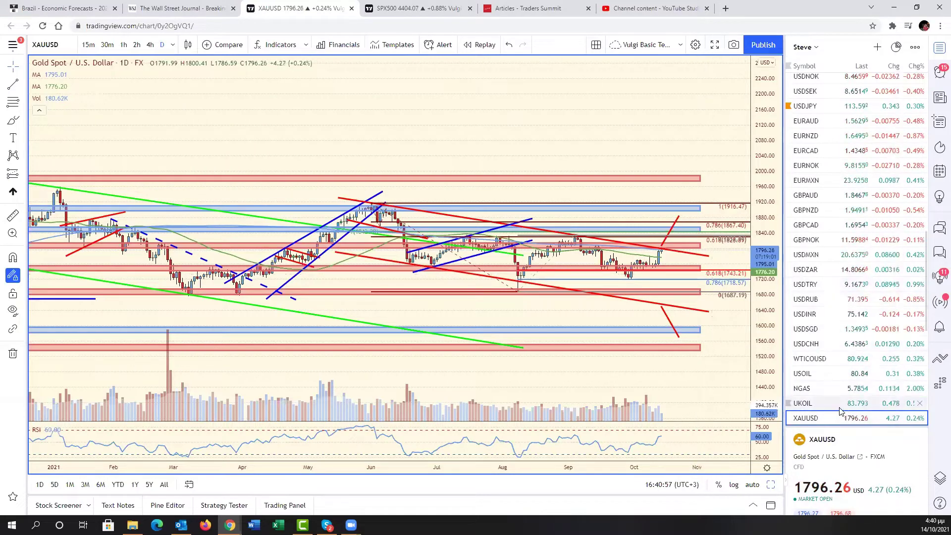
Look over the XAGUSD silver chart, then return to XAUUSD gold with a wider price scale
scroll(822, 340, "down", 2)
left_click(835, 338)
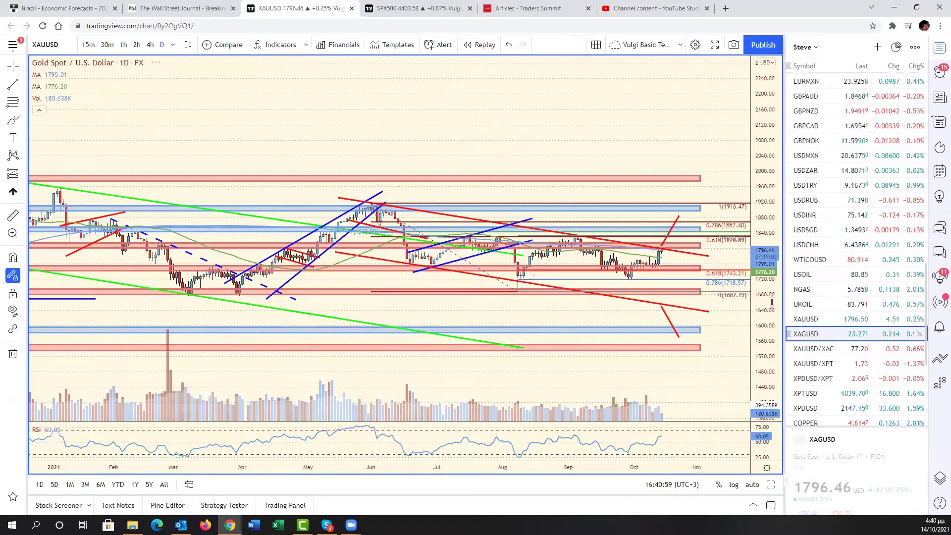
left_click_drag(759, 271, 780, 398)
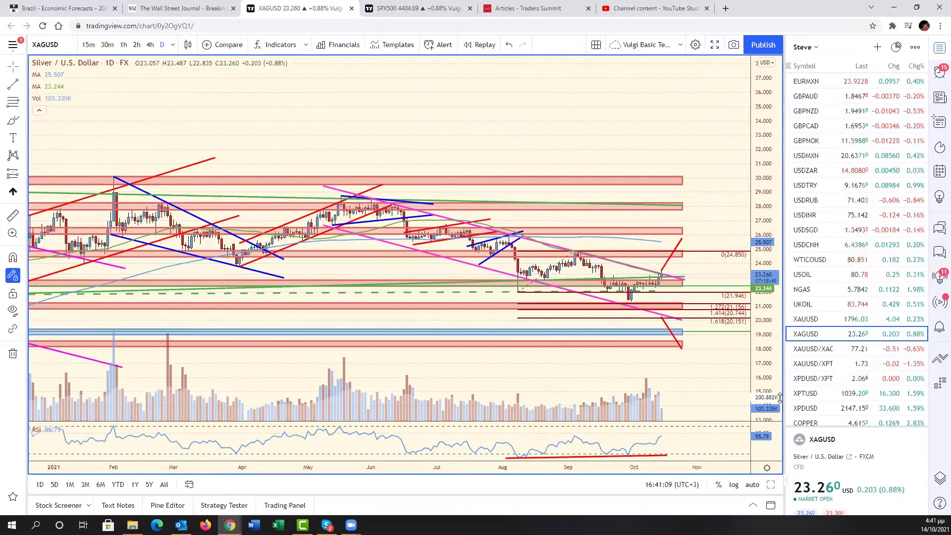
left_click(829, 322)
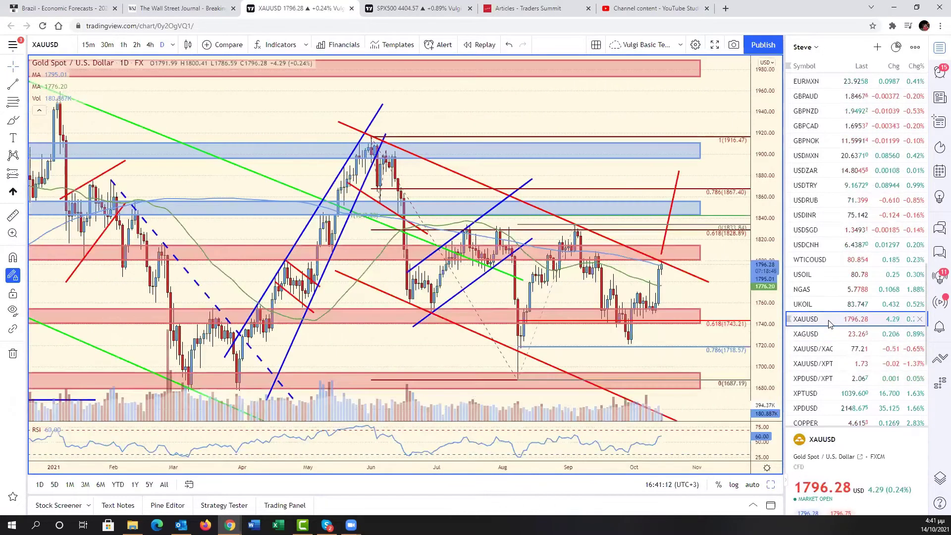
left_click_drag(769, 317, 769, 350)
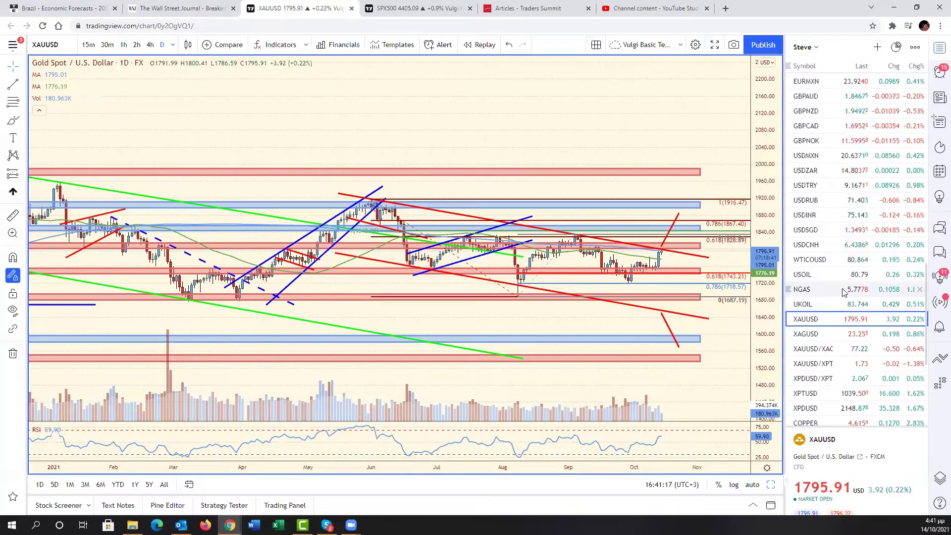
Review the WTICOUSD crude oil chart with a compressed price scale, then display NGAS
left_click(800, 261)
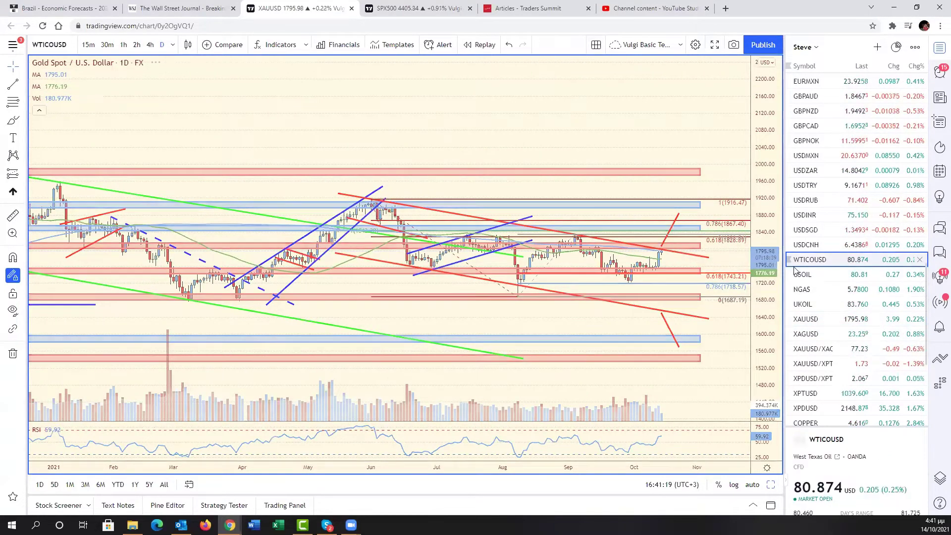
left_click_drag(767, 292, 767, 311)
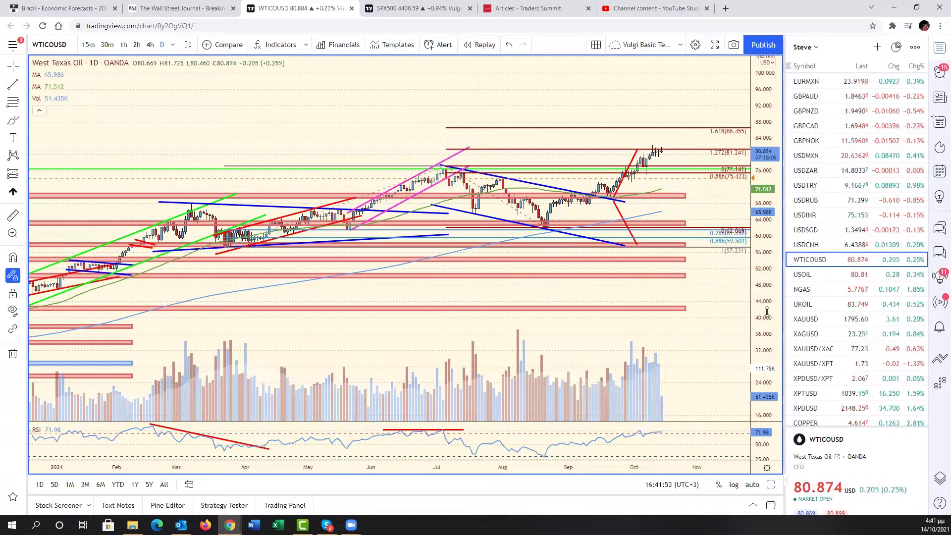
left_click(861, 295)
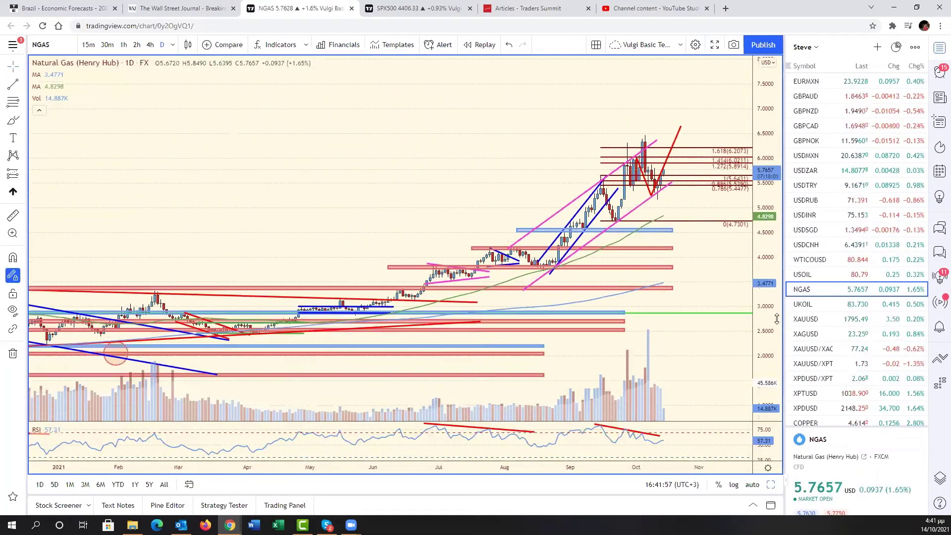
Compress the NGAS price scale, leave room for future dates, and extend the upper pink channel line
left_click_drag(777, 319, 777, 354)
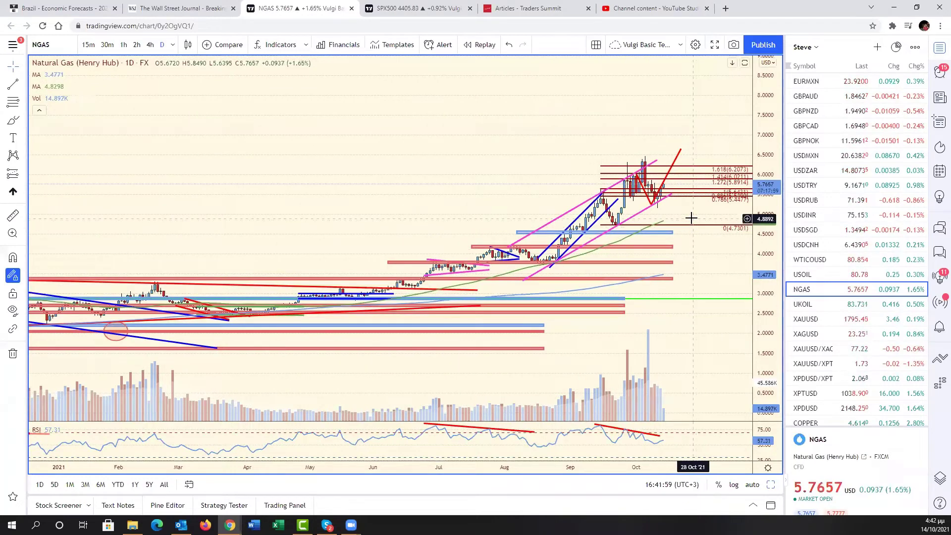
left_click_drag(691, 218, 662, 243)
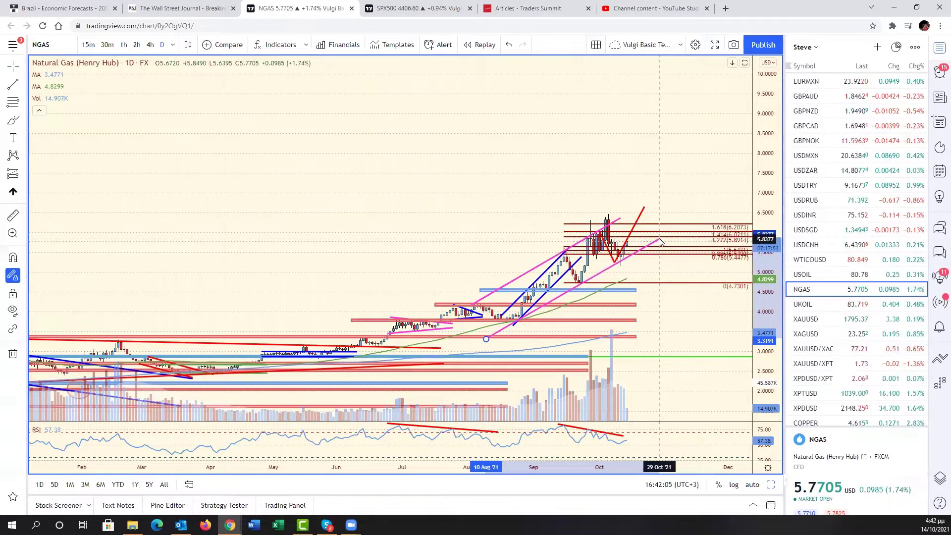
left_click_drag(620, 218, 645, 203)
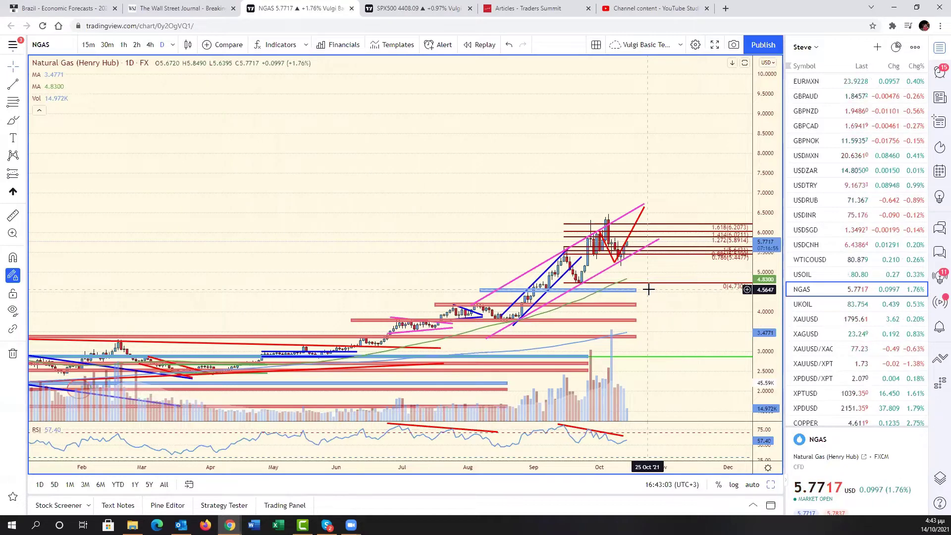
Show the COPPER daily chart and compress its price axis for a wider range
left_click(865, 425)
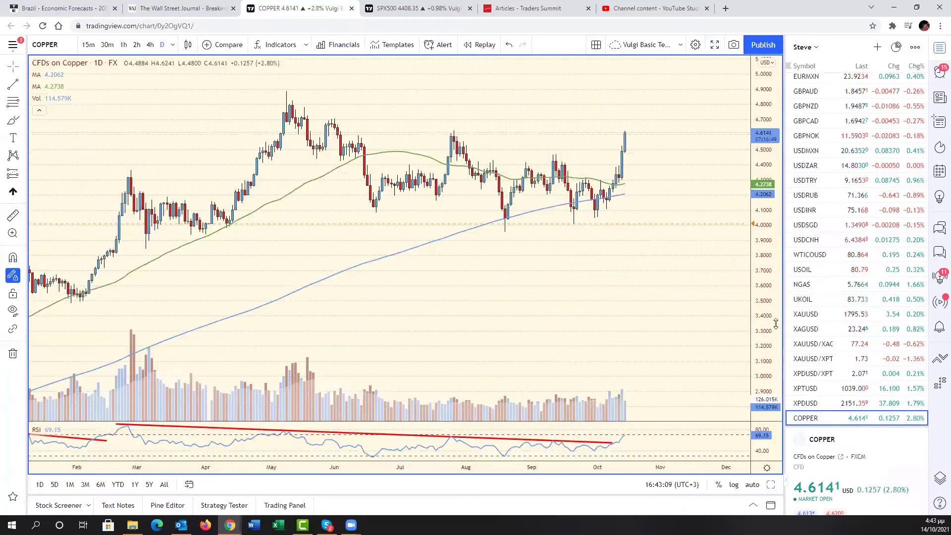
left_click_drag(767, 328, 771, 343)
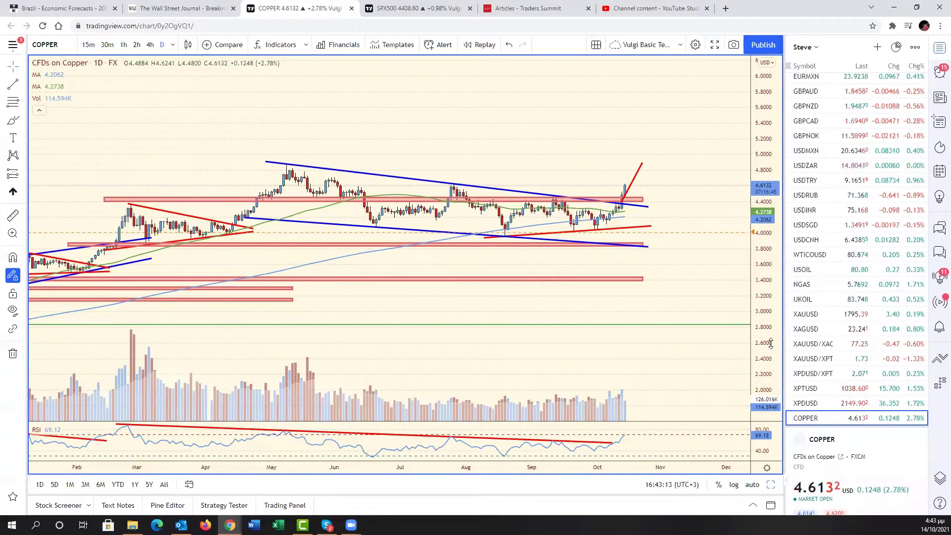
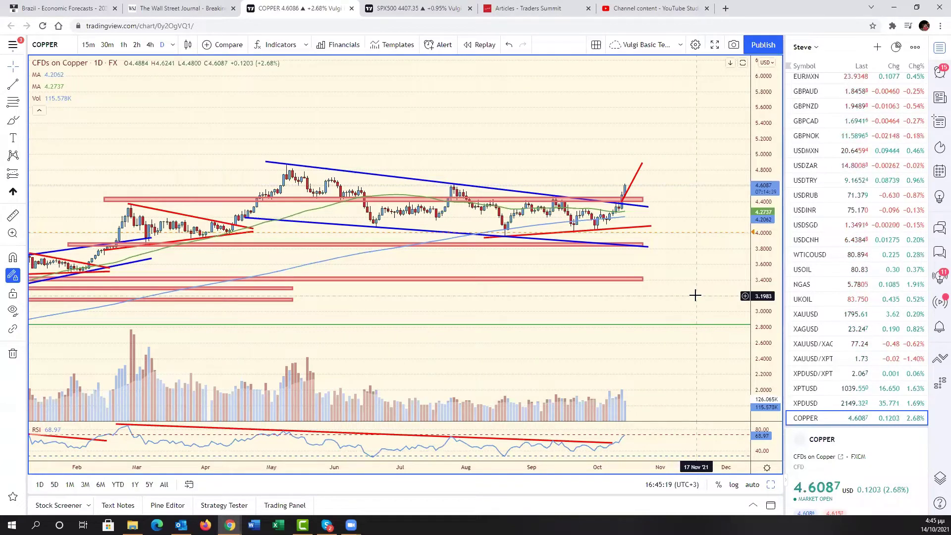
Restore the six-chart grid and make the U.S. Dollar Index (DXY) chart active
left_click_drag(693, 292, 739, 299)
scroll(777, 305, "up", 3)
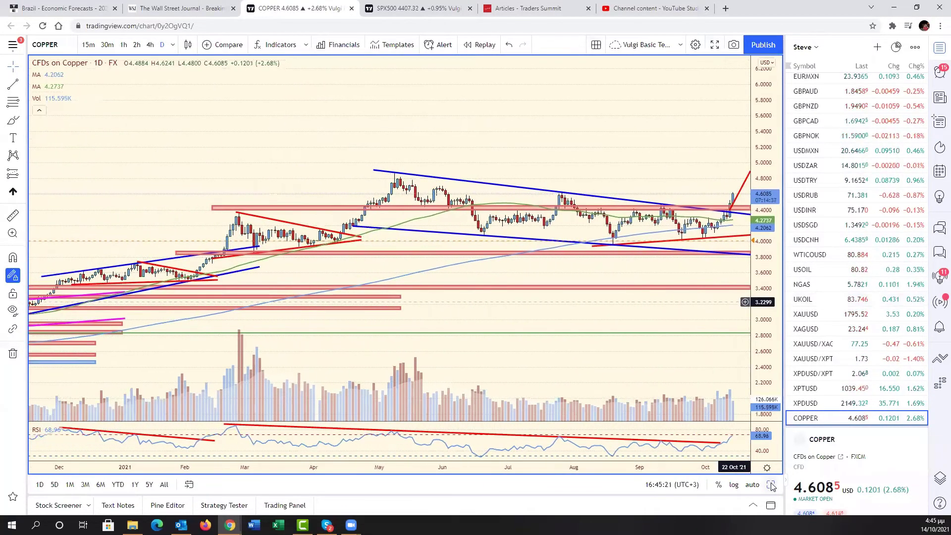
left_click(769, 488)
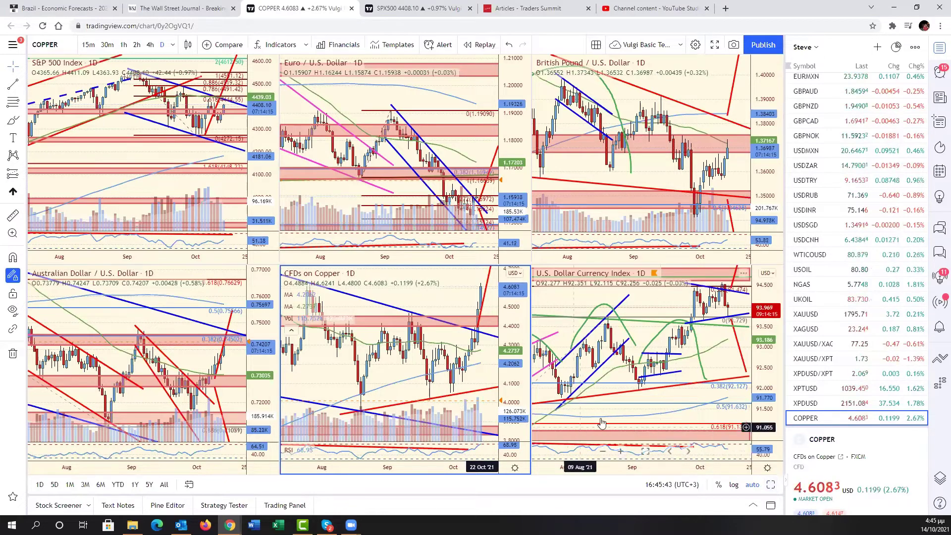
left_click(720, 412)
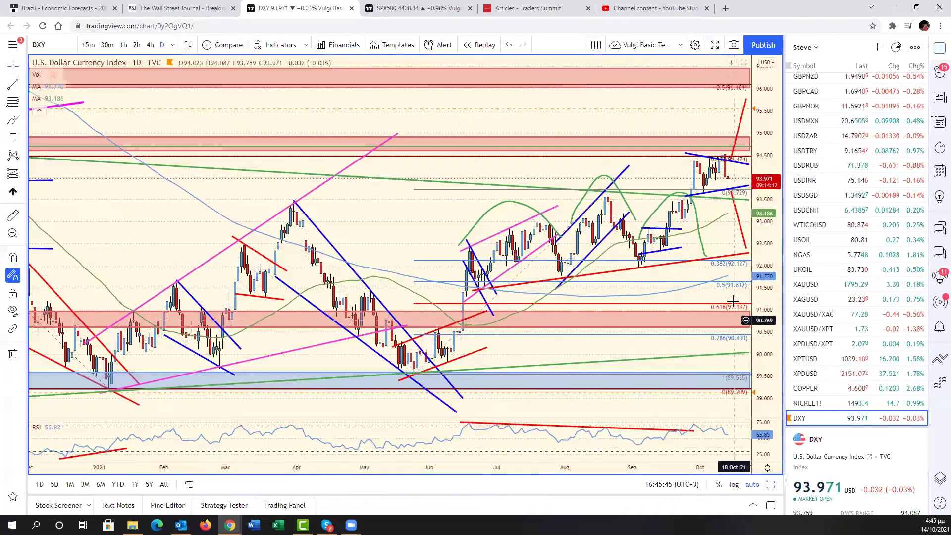
Review DXY full-size, panning back to December and auto-fitting prices, then restore the grid
key("alt+Return")
left_click_drag(720, 234, 688, 231)
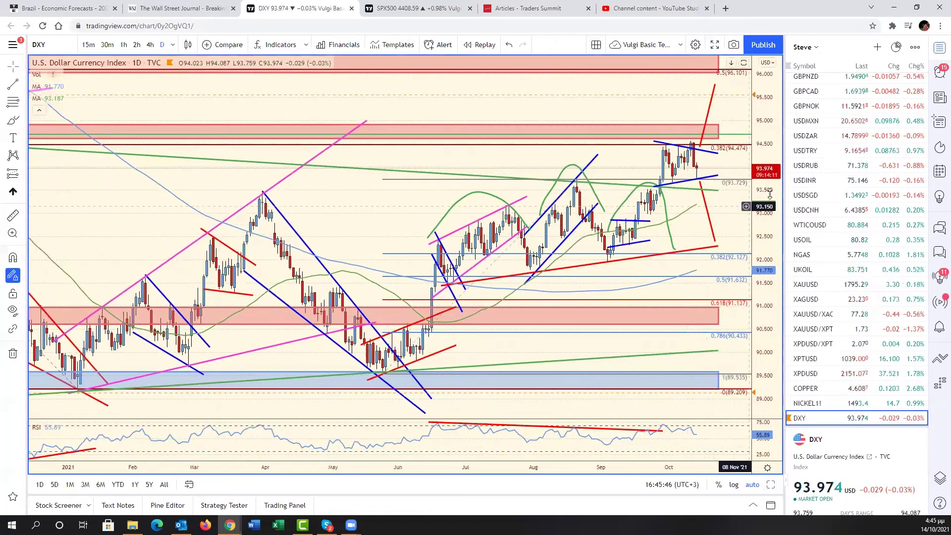
left_click_drag(772, 297, 774, 338)
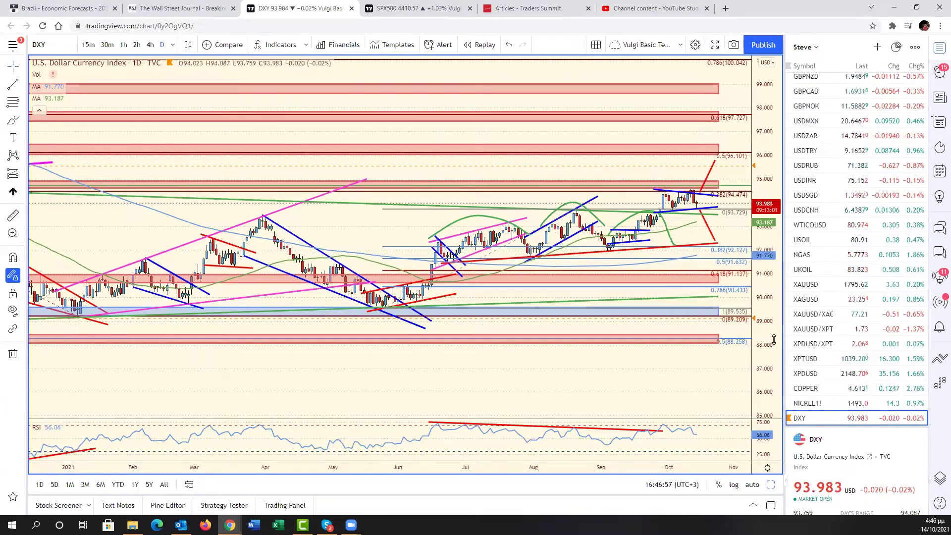
left_click_drag(662, 389, 712, 440)
left_click(769, 485)
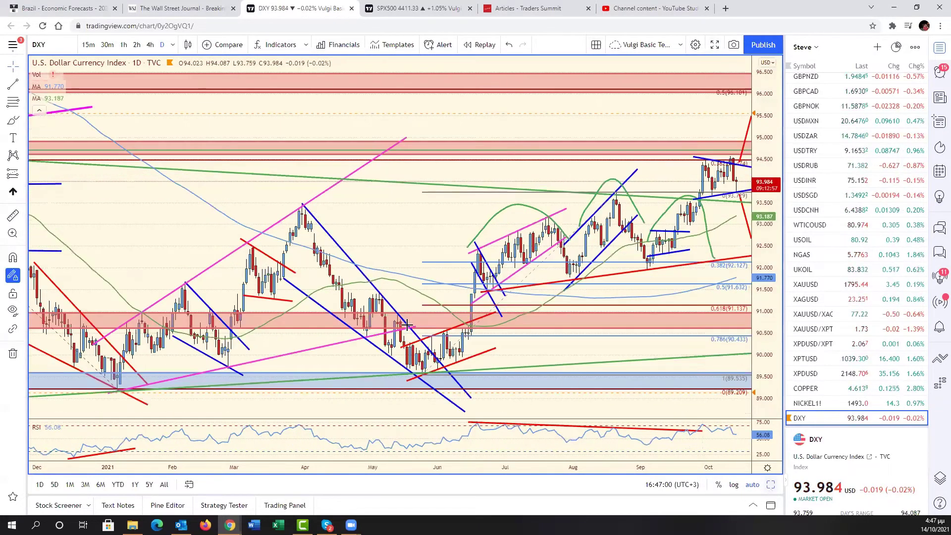
key("alt+Return")
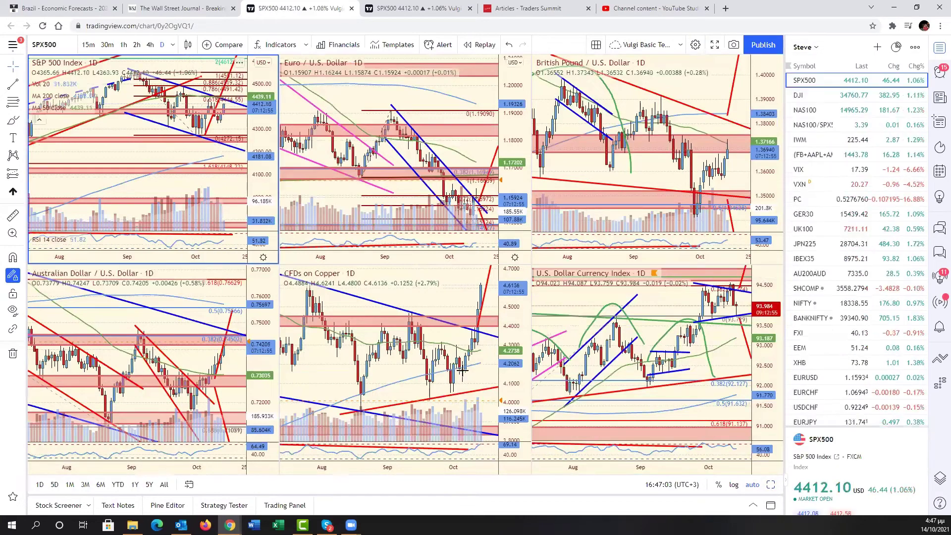
key("alt+Return")
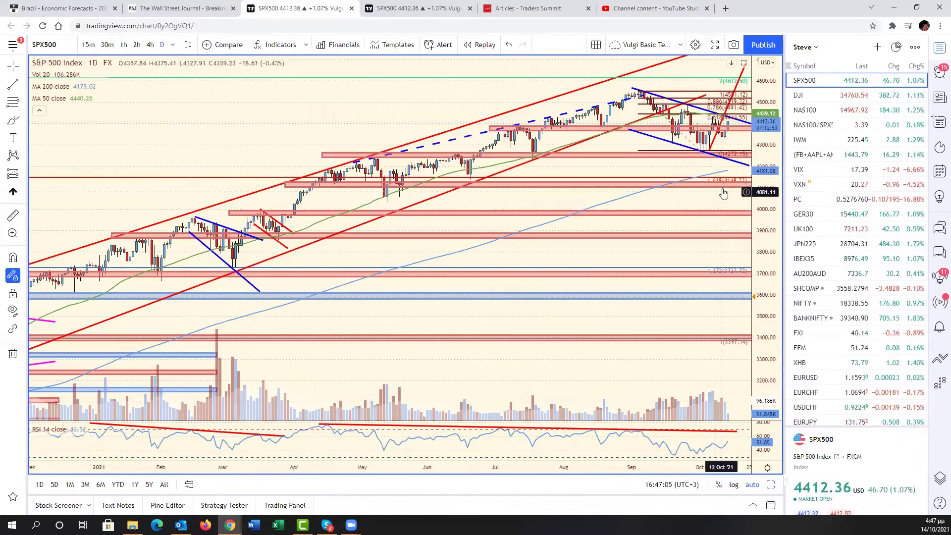
scroll(693, 194, "right", 5)
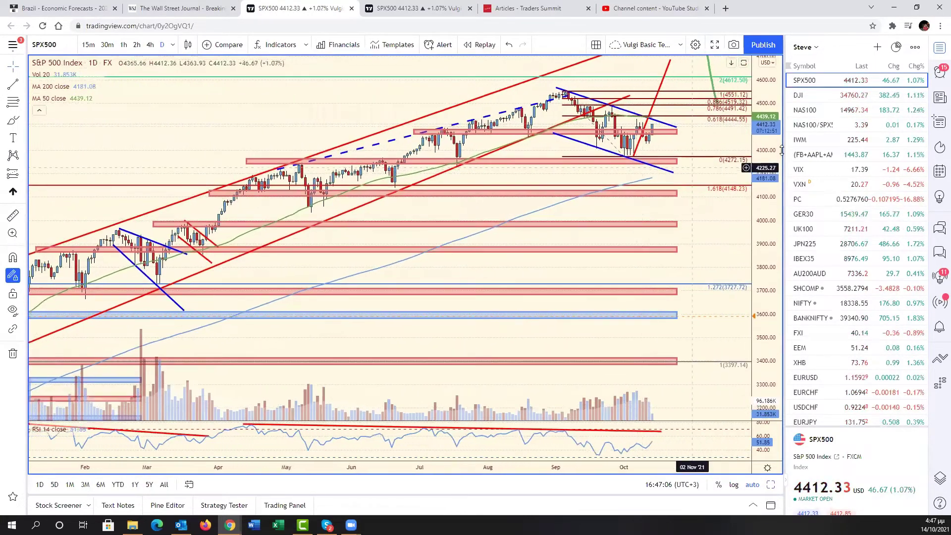
left_click_drag(767, 159, 762, 258)
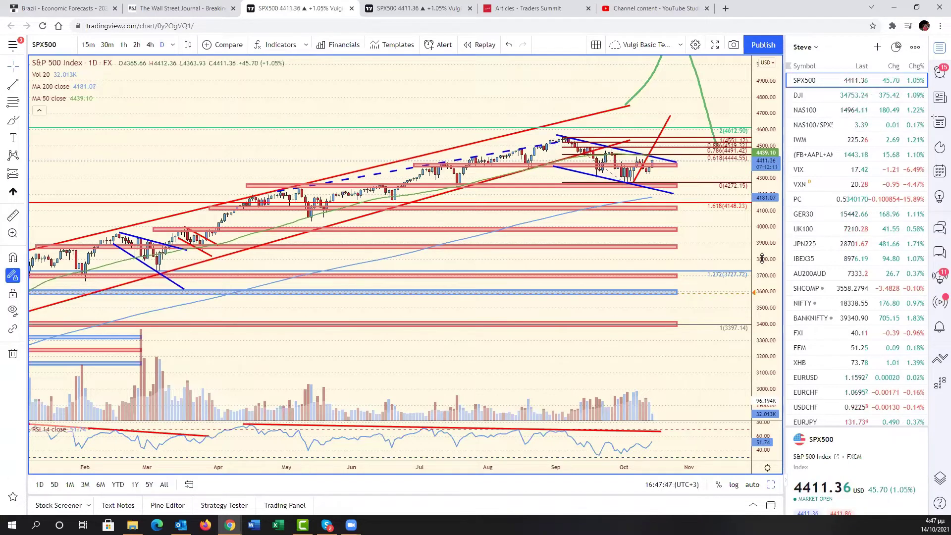
scroll(728, 253, "down", 3)
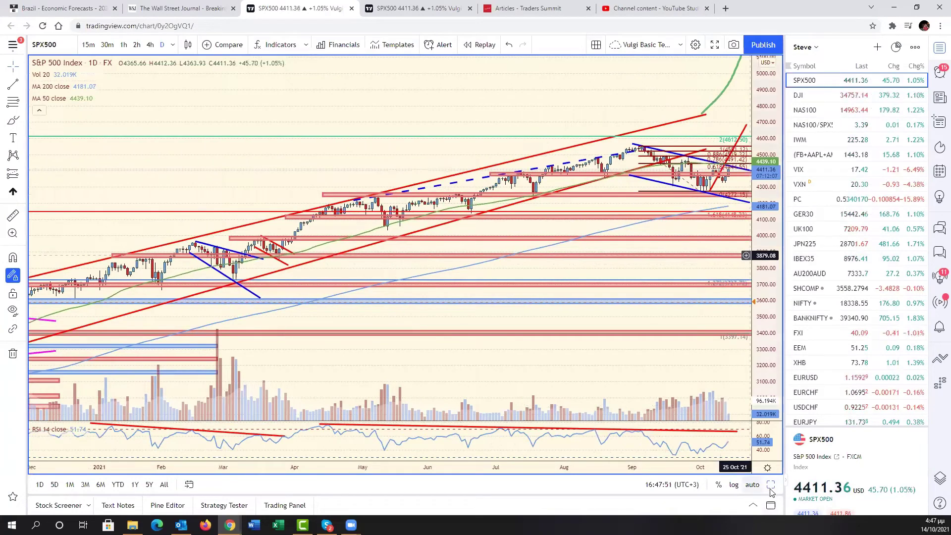
scroll(693, 337, "up", 1)
key("alt+Return")
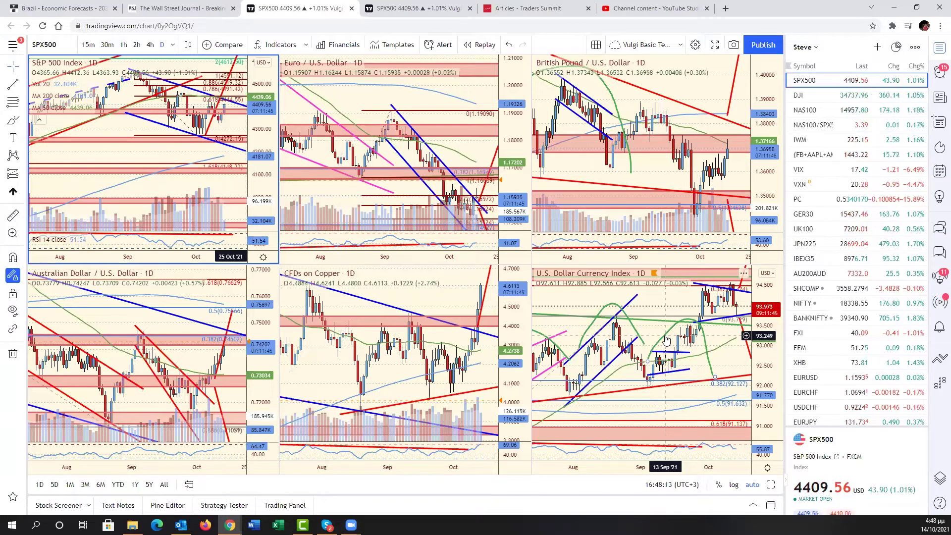
Maximize the Australian Dollar chart and switch it to NZDUSD
left_click(188, 361)
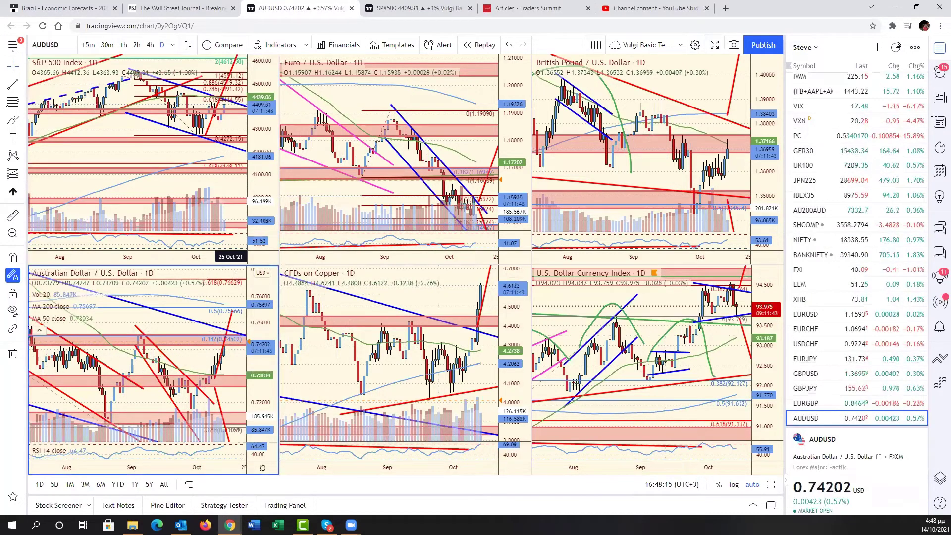
key("alt+Return")
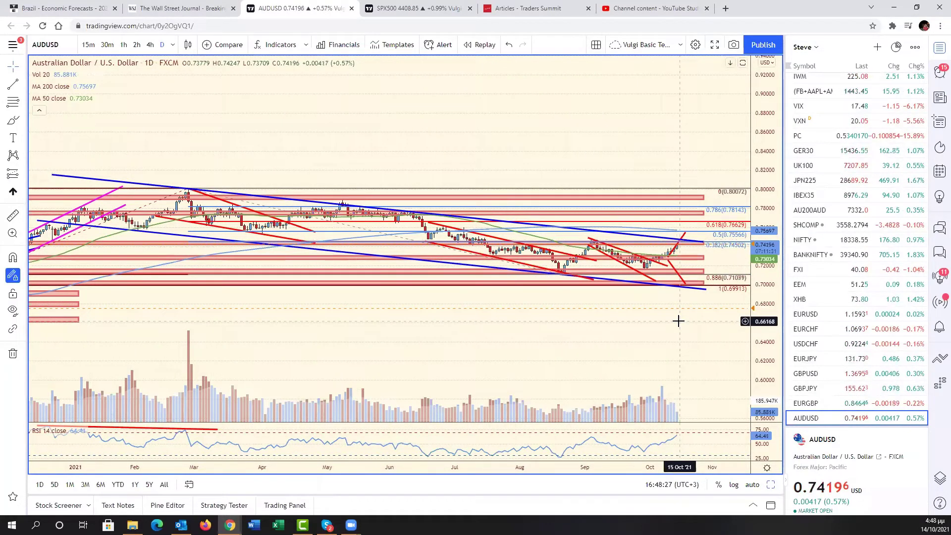
scroll(830, 351, "down", 3)
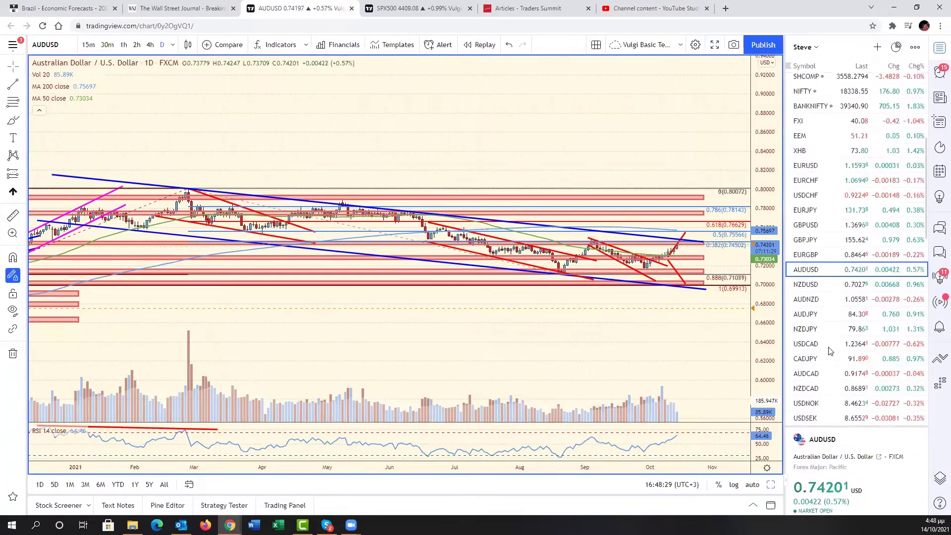
left_click(806, 285)
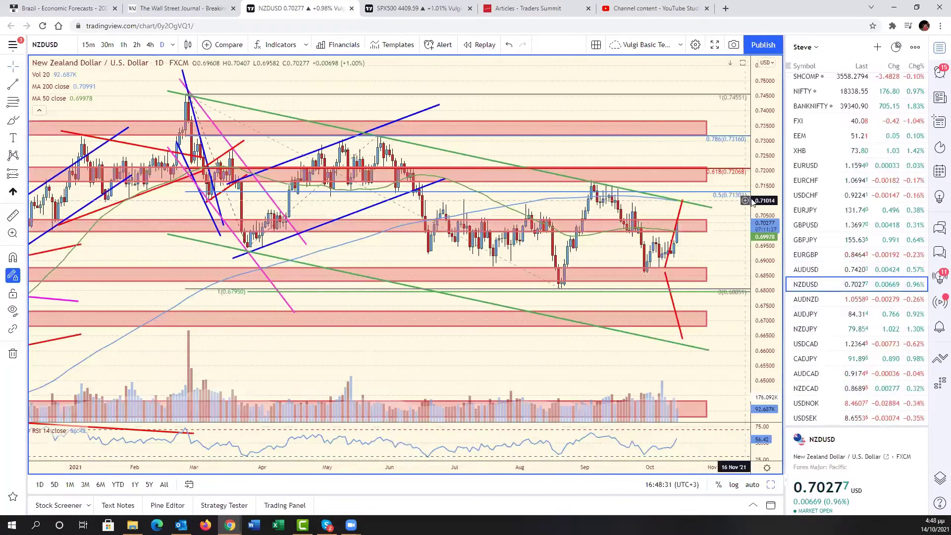
Compress the NZDUSD price scale and pan back to earlier dates
left_click_drag(752, 202, 726, 275)
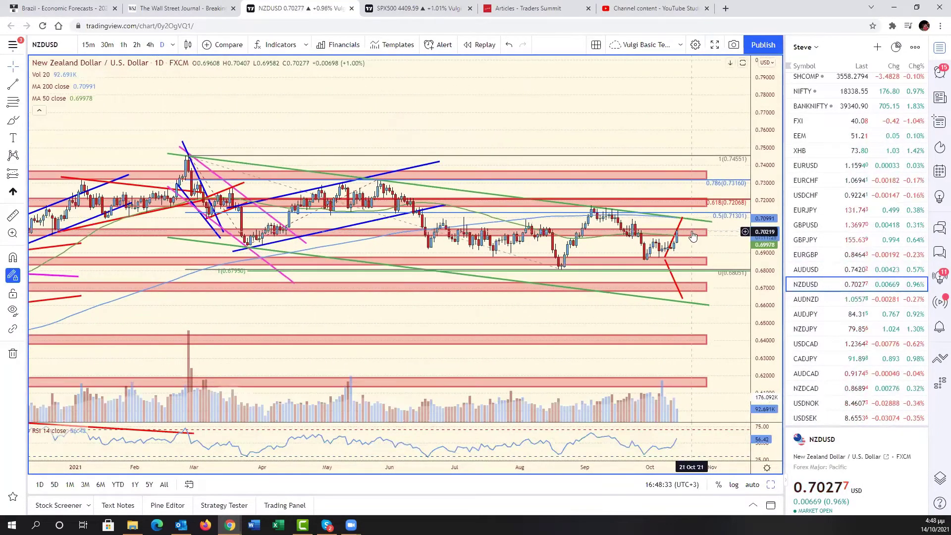
left_click(691, 219)
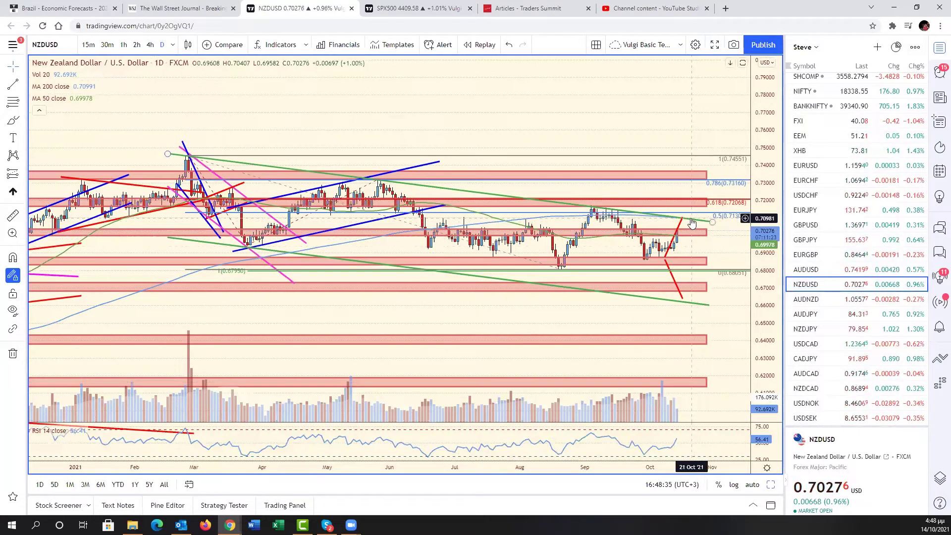
left_click(709, 252)
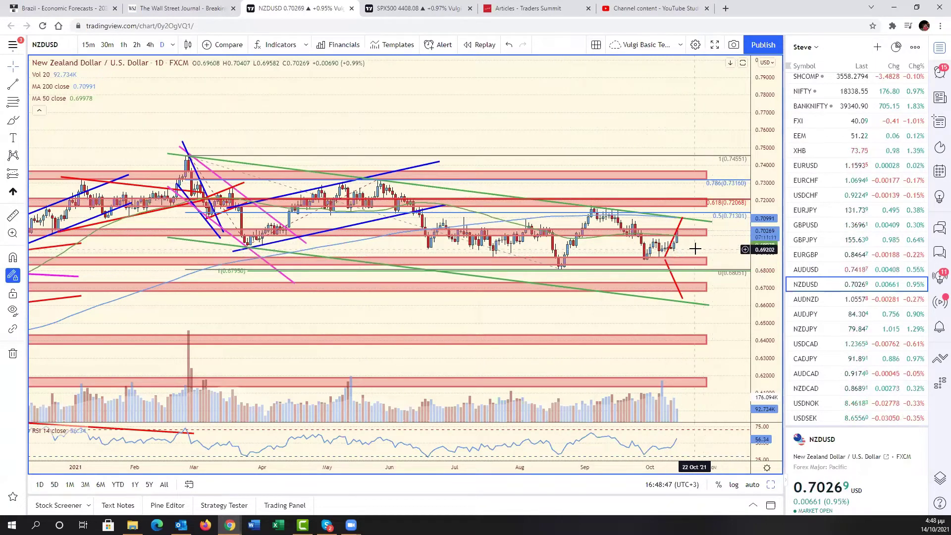
left_click_drag(735, 248, 784, 255)
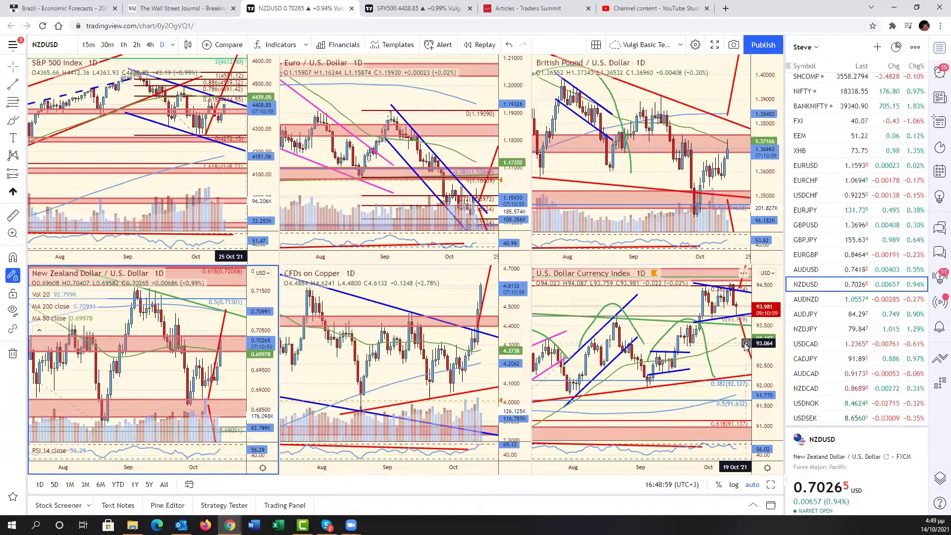
left_click(456, 299)
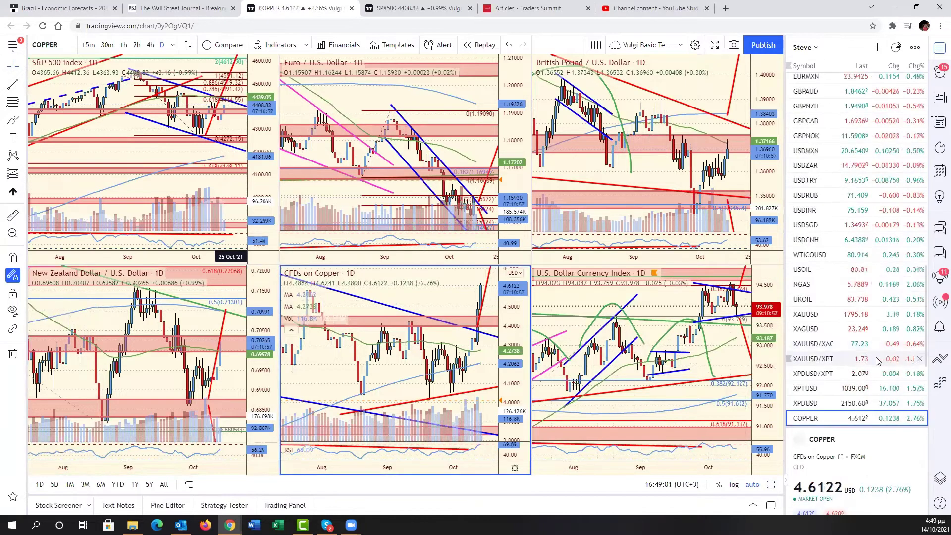
scroll(867, 369, "down", 4)
scroll(847, 253, "up", 2)
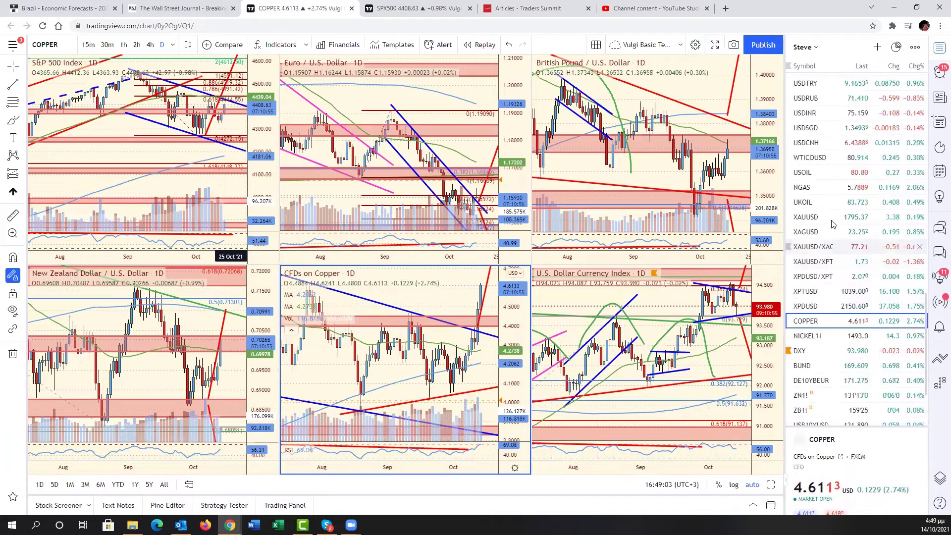
scroll(847, 253, "up", 1)
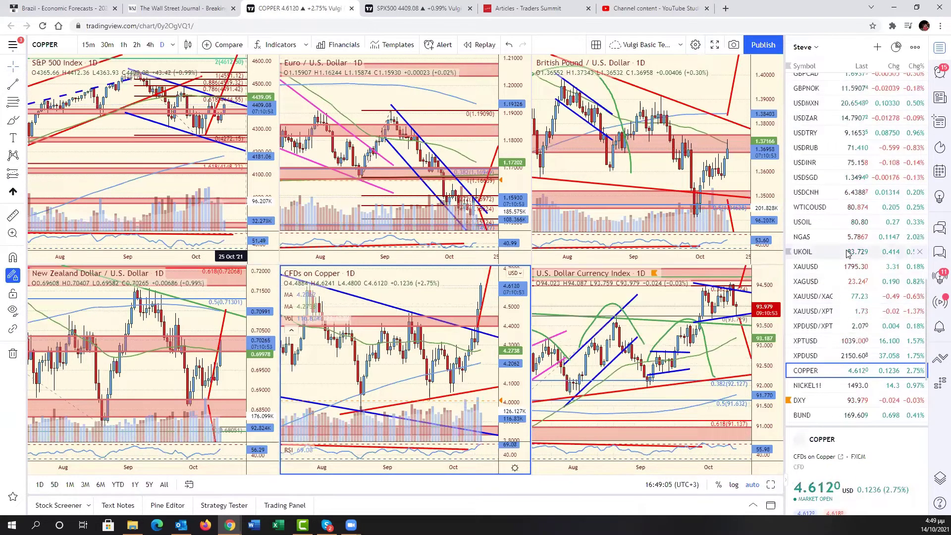
scroll(837, 360, "down", 2)
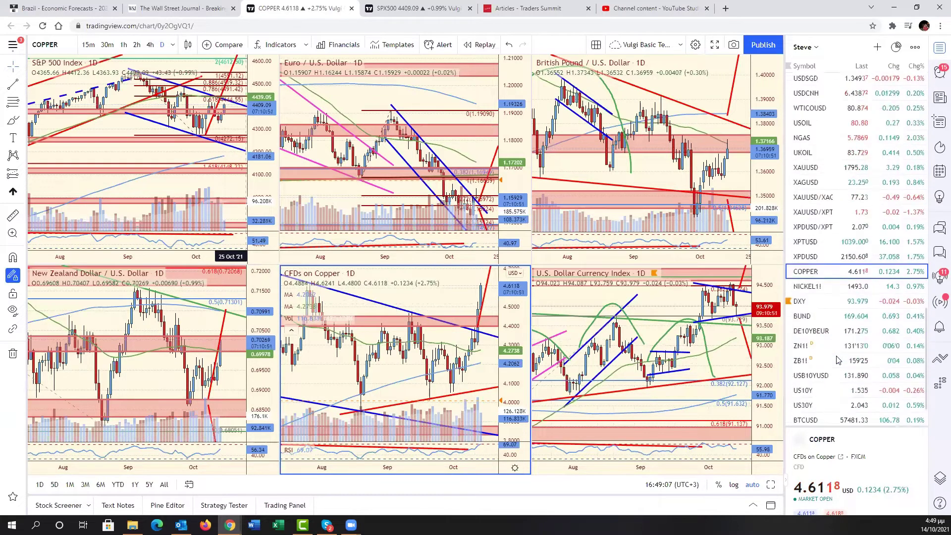
scroll(837, 359, "up", 2)
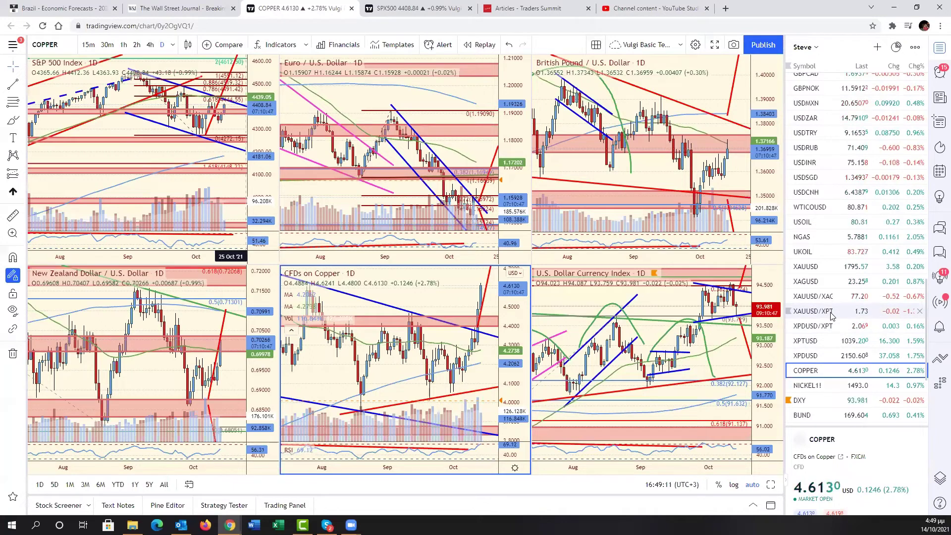
scroll(837, 312, "up", 2)
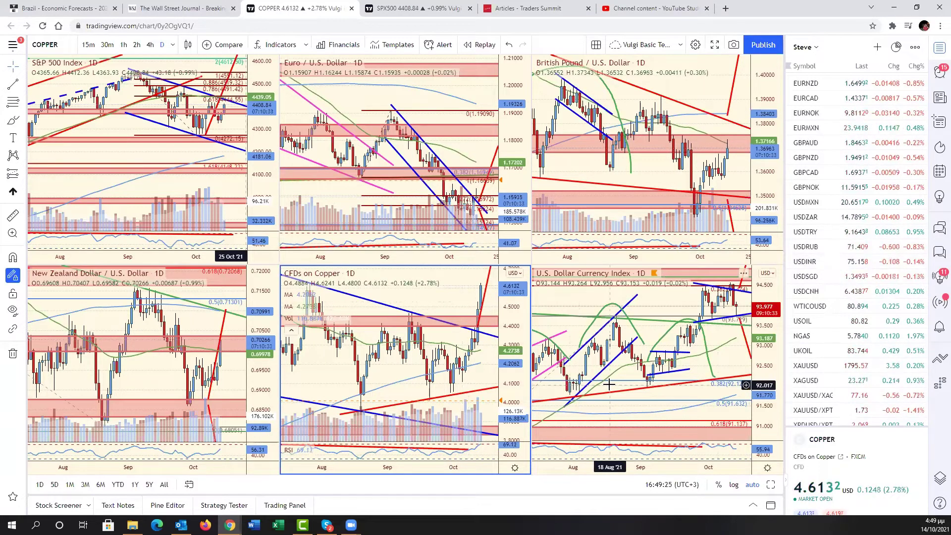
scroll(850, 359, "down", 4)
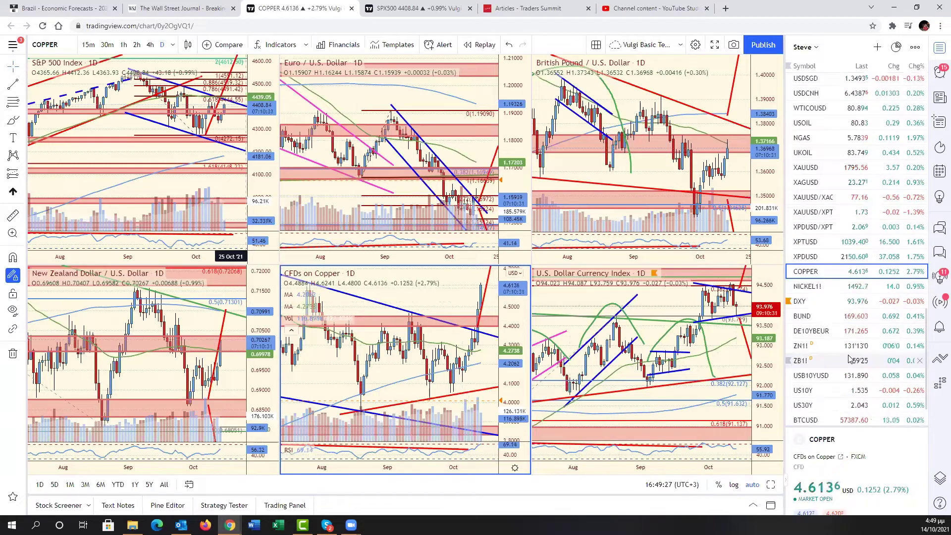
scroll(848, 358, "down", 1)
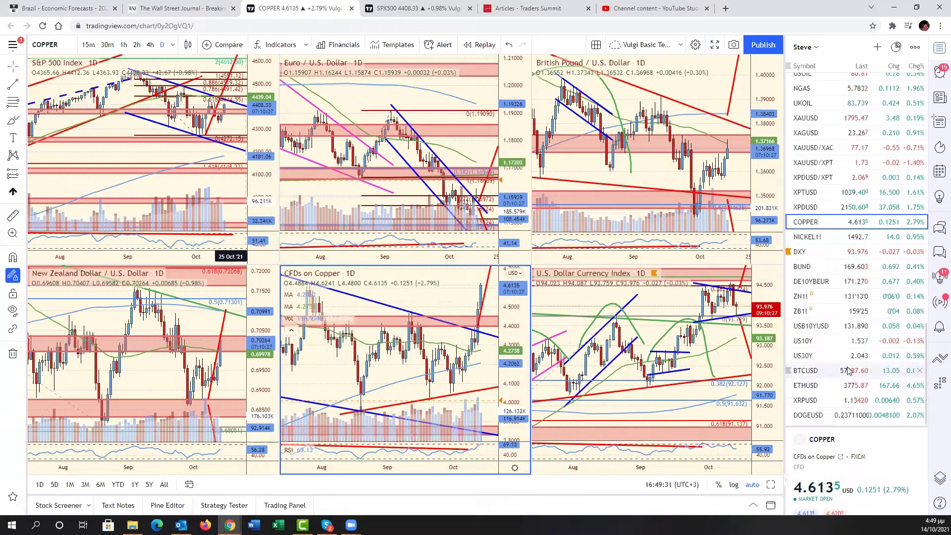
scroll(847, 382, "up", 4)
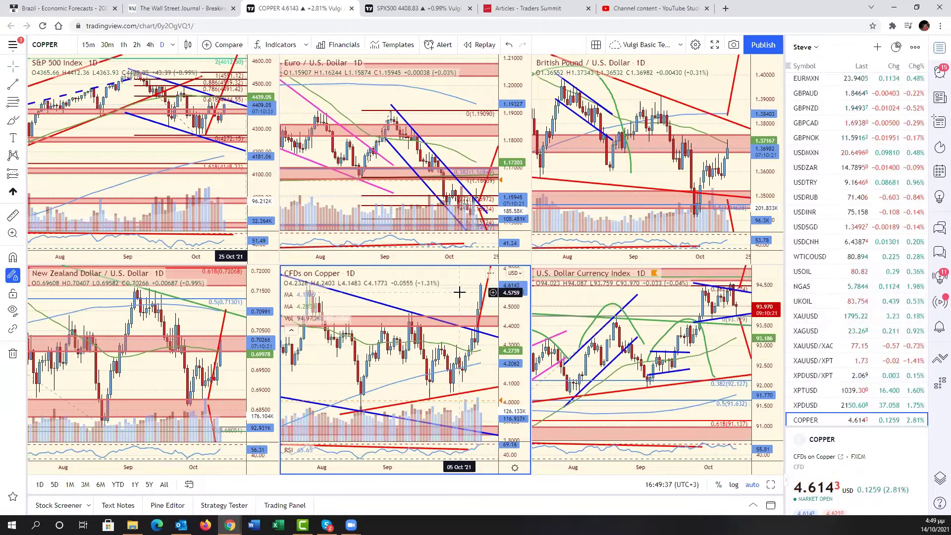
scroll(861, 290, "up", 4)
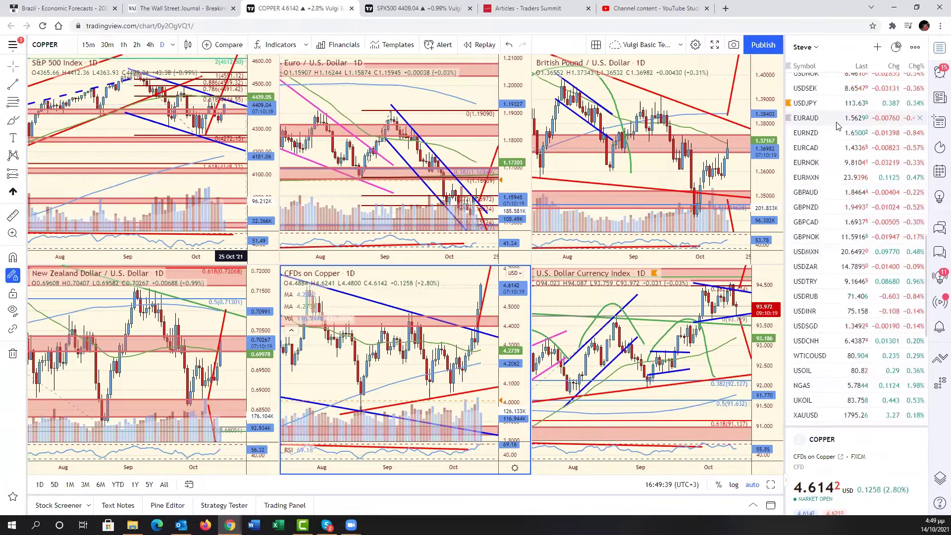
Load USDNOK, maximize the active chart, then switch it to USDCAD
left_click(847, 173)
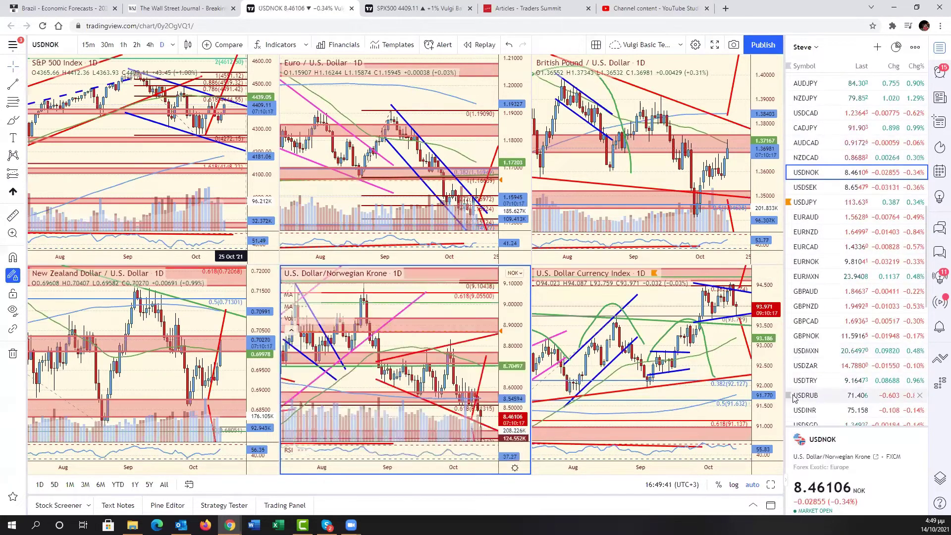
key("alt+Return")
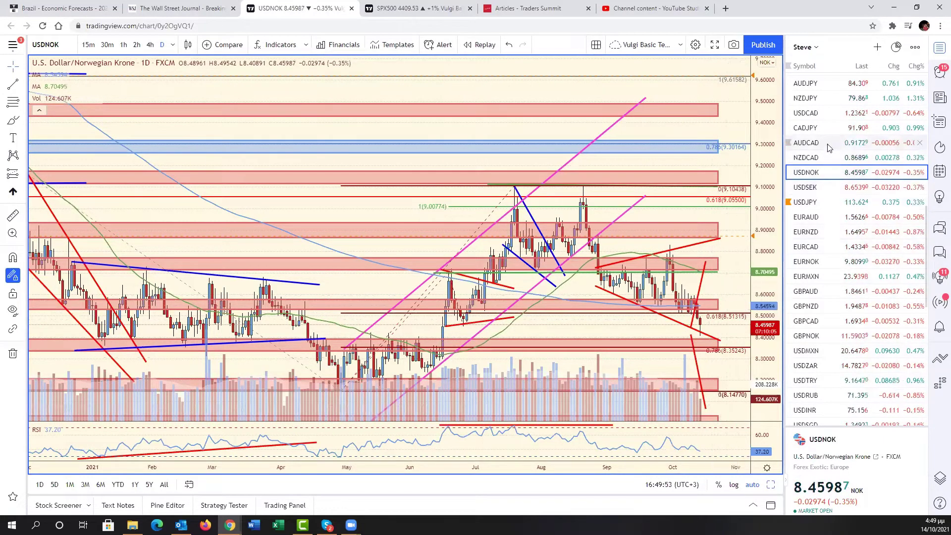
left_click(836, 114)
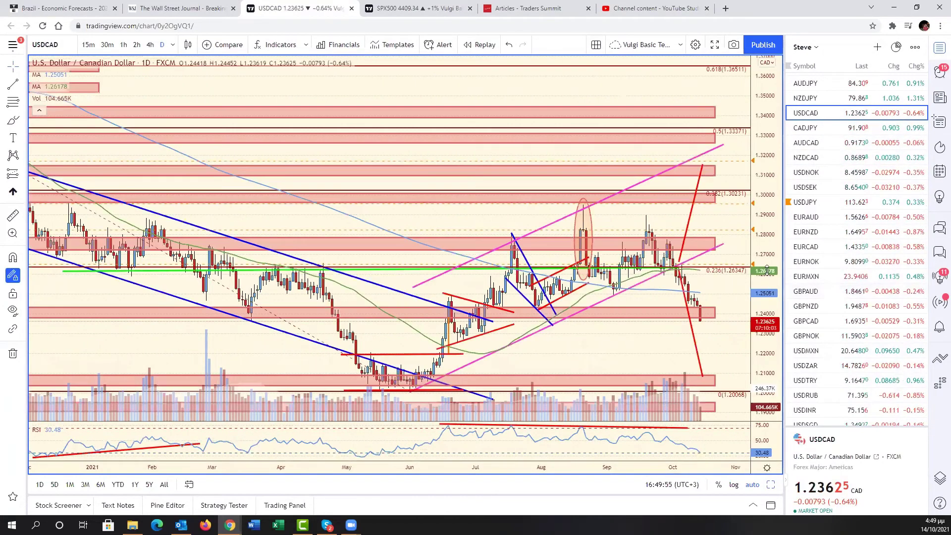
Compress the USD/CAD price scale, pan to December 2020, and restore the six-chart grid
left_click_drag(767, 269, 766, 312)
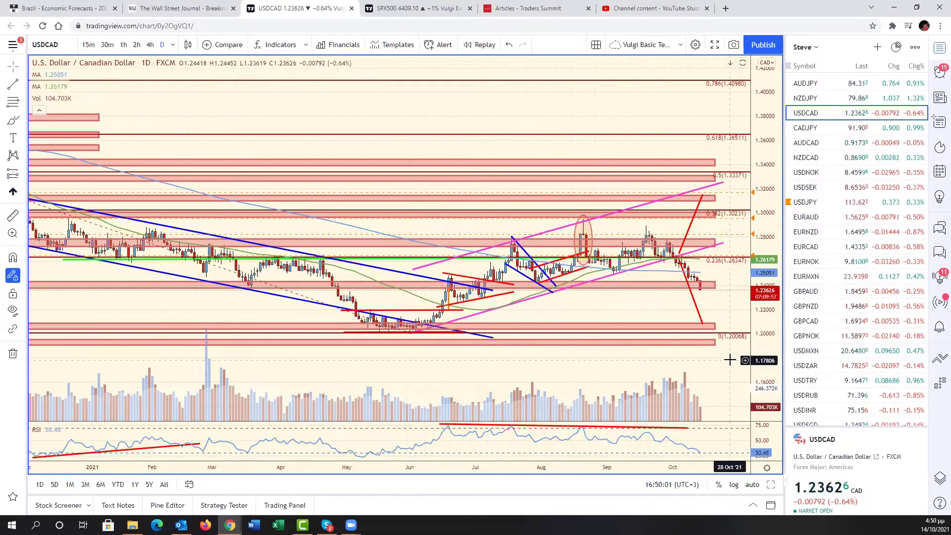
left_click_drag(722, 312, 750, 317)
left_click(770, 484)
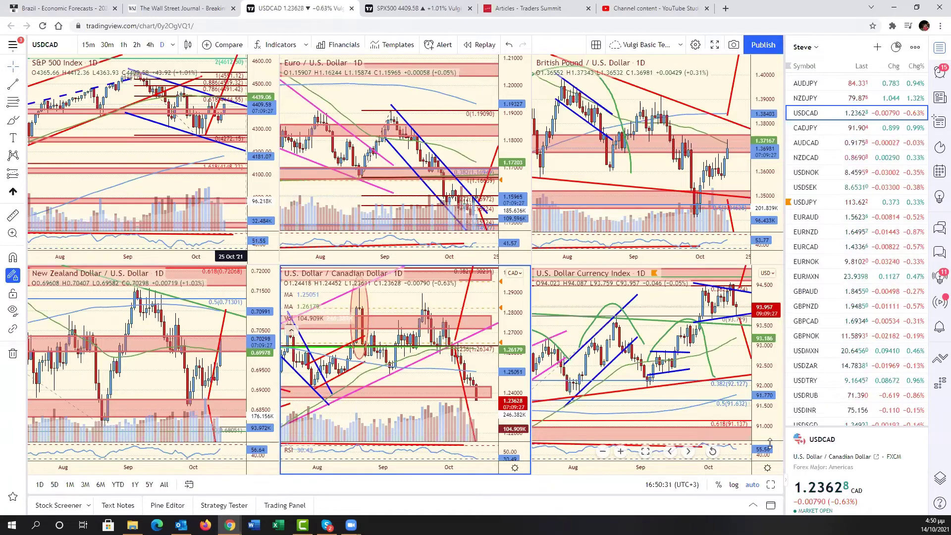
scroll(827, 307, "down", 10)
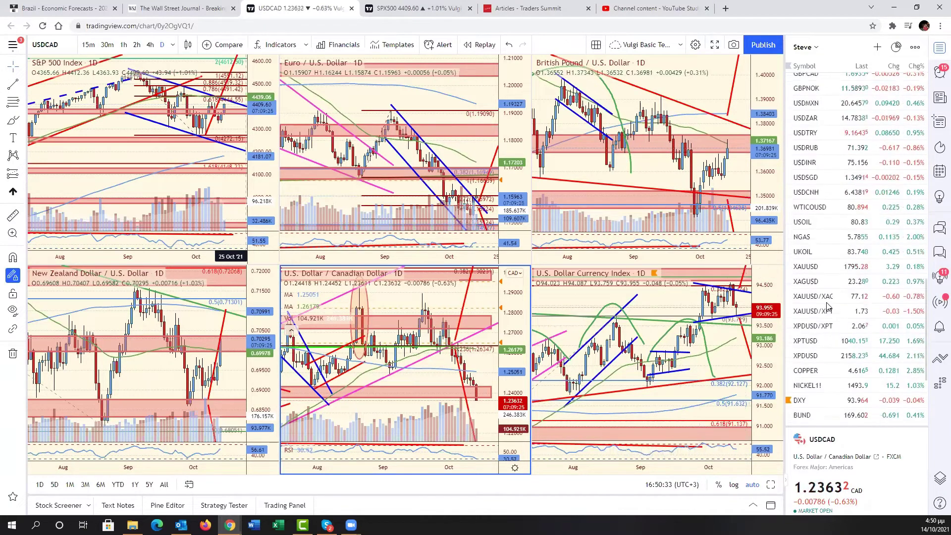
scroll(827, 307, "up", 8)
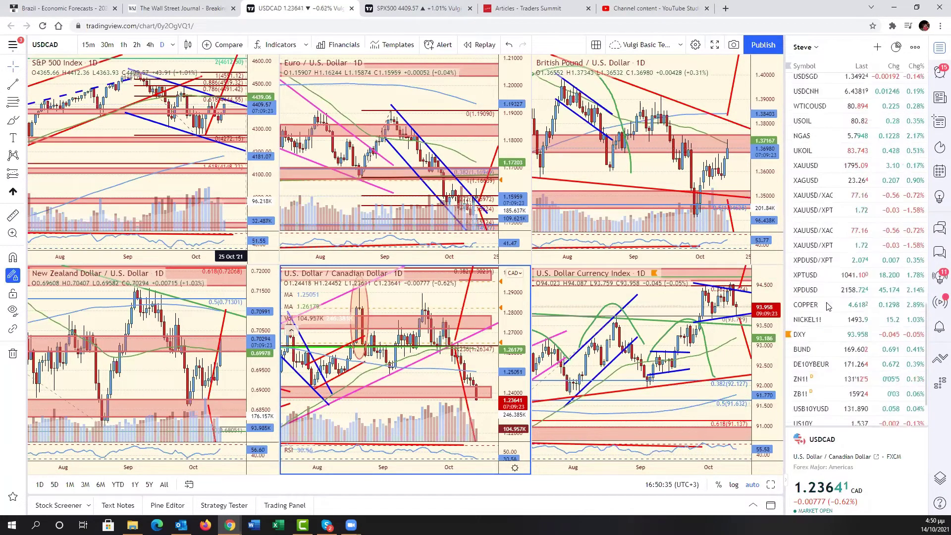
scroll(827, 307, "up", 4)
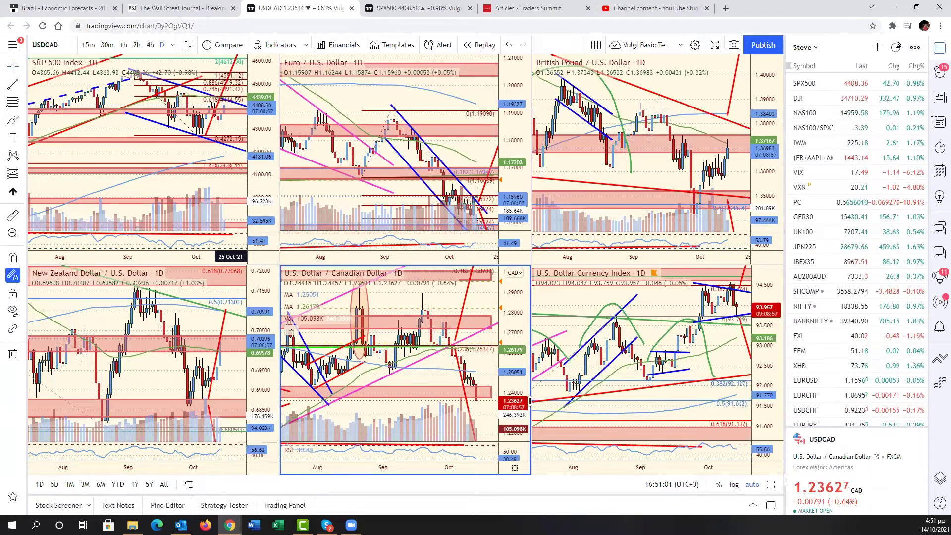
scroll(849, 358, "down", 10)
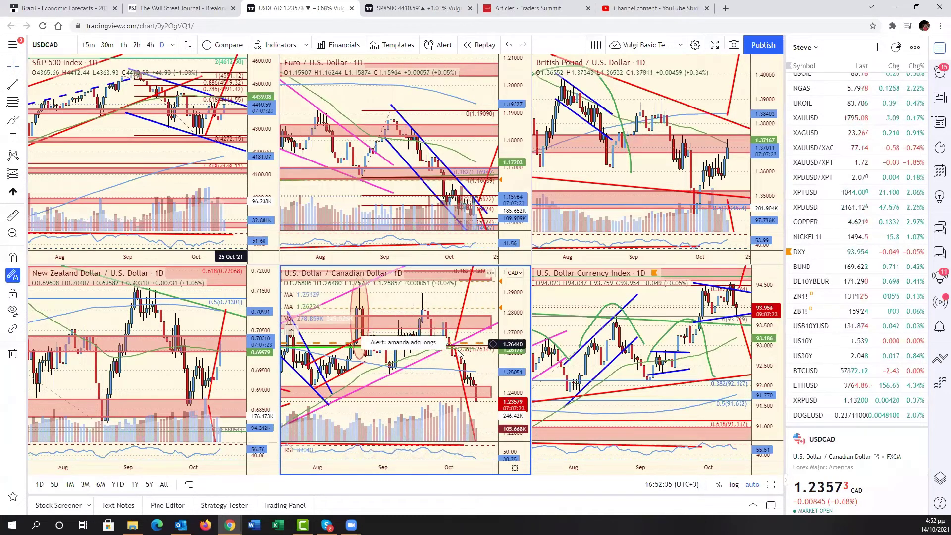
scroll(851, 286, "up", 3)
Load WTICOUSD, maximize it, pan and auto-scale the chart, then restore the grid
scroll(851, 285, "up", 1)
left_click(813, 158)
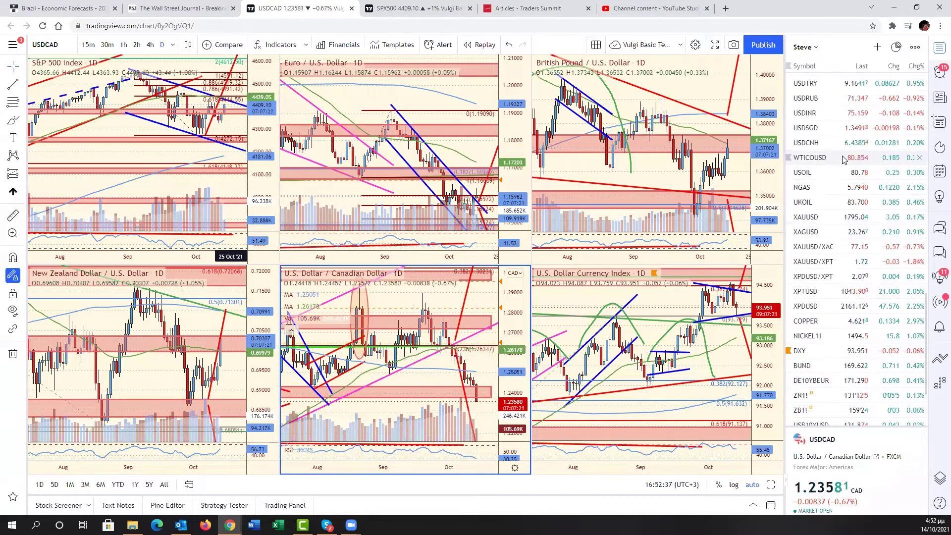
left_click(771, 486)
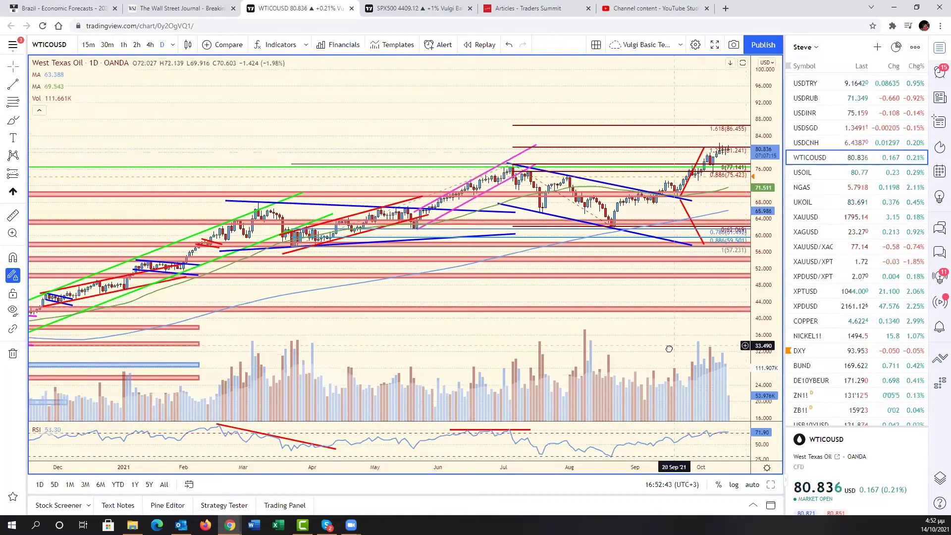
left_click_drag(671, 366, 626, 364)
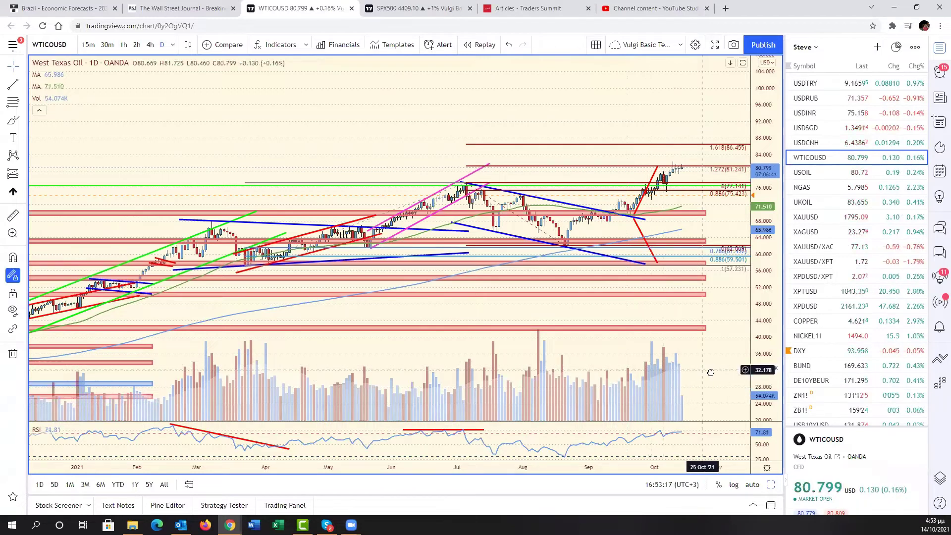
left_click_drag(656, 383, 709, 381)
left_click(751, 488)
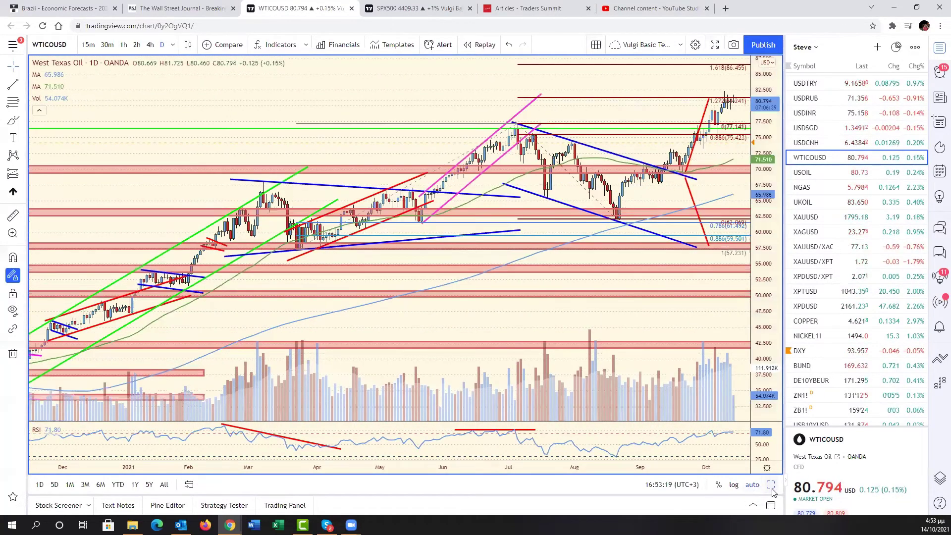
key("alt+Return")
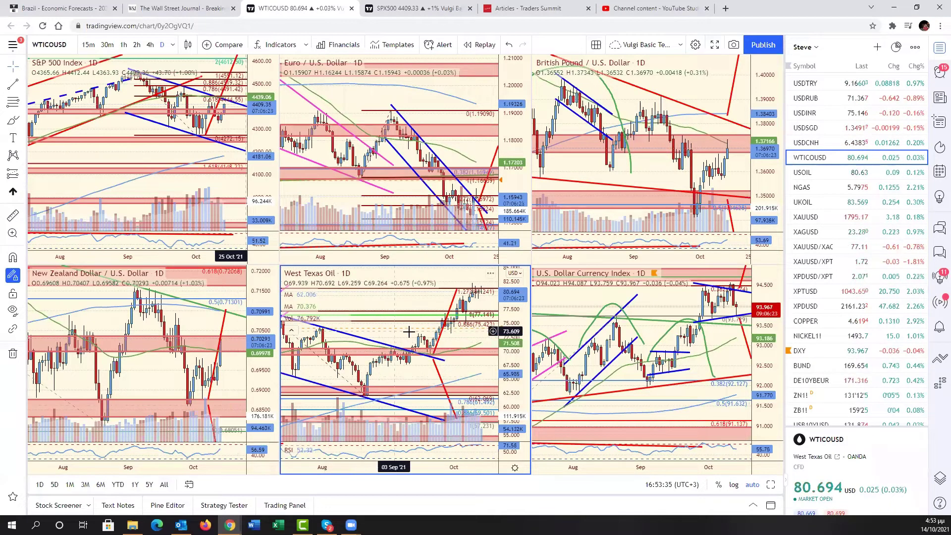
Load ETHUSD, maximize the chart, and compress its price scale
scroll(879, 399, "down", 2)
left_click(837, 386)
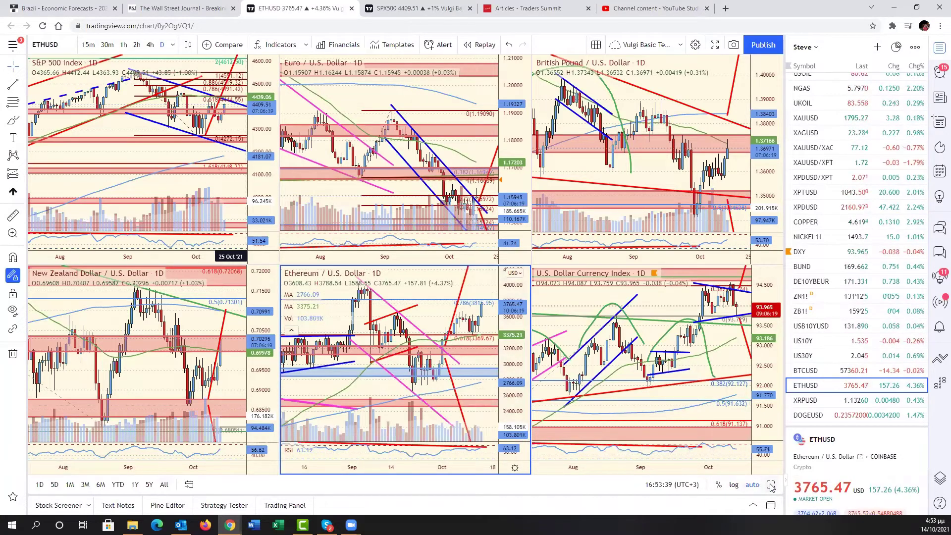
key("alt+Return")
left_click_drag(767, 248, 630, 269)
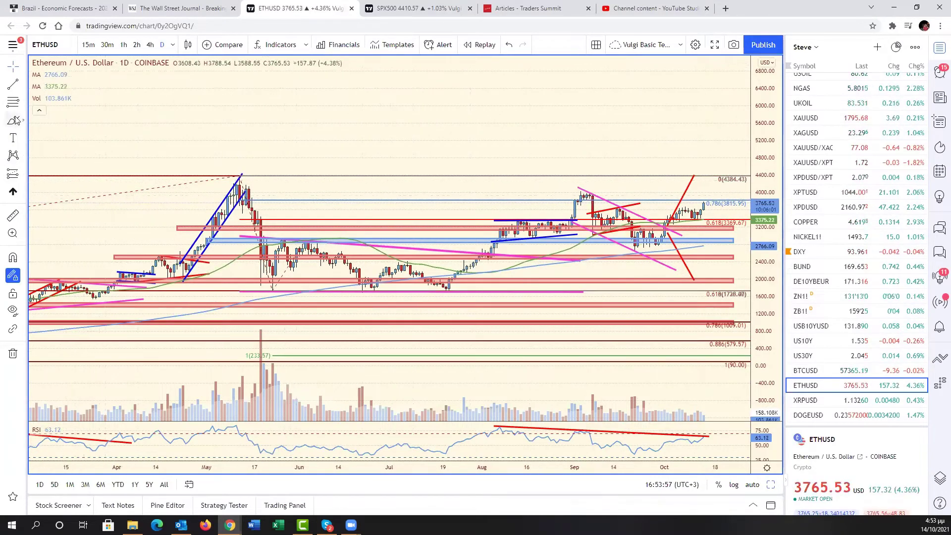
Draw a trend line from the 07 May 2021 high to the latest candles
left_click(14, 85)
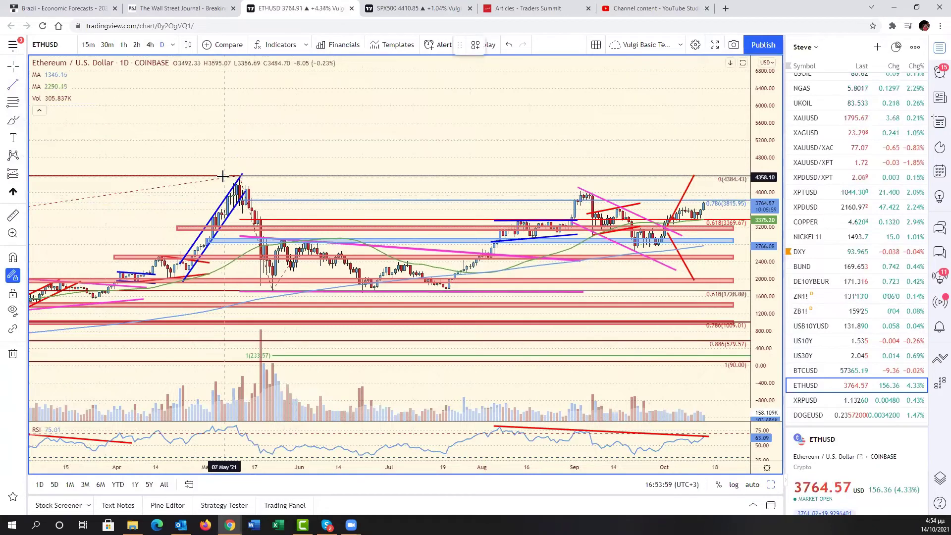
left_click(224, 175)
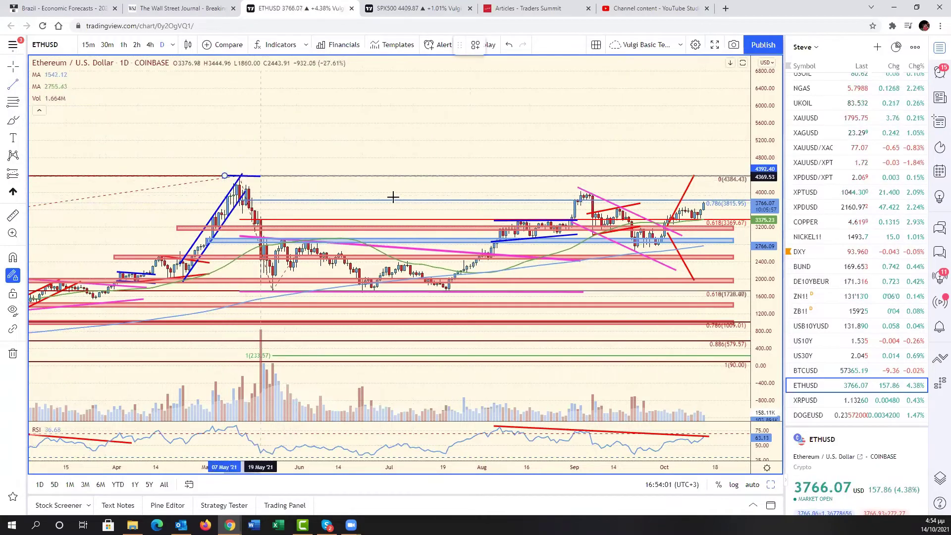
left_click(739, 198)
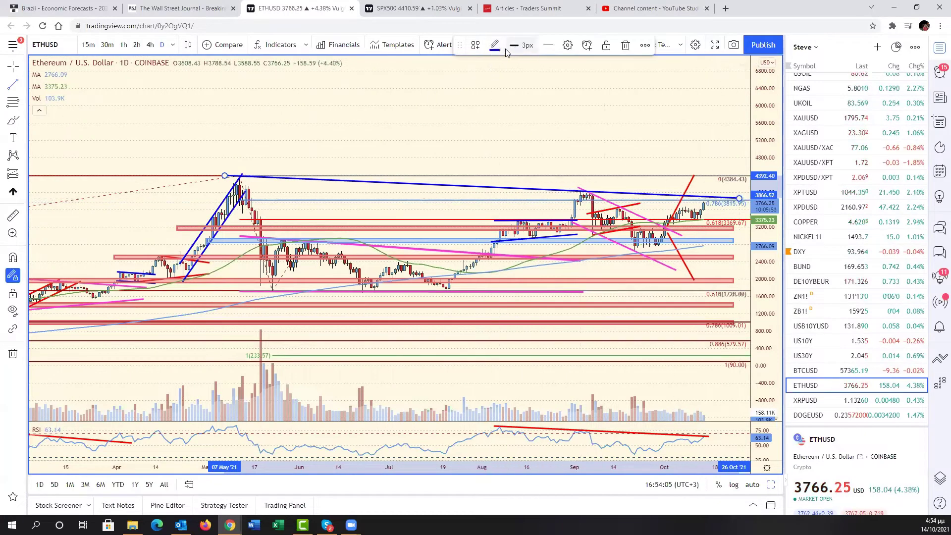
Recolour the long upper ETHUSD trendline green
left_click(495, 45)
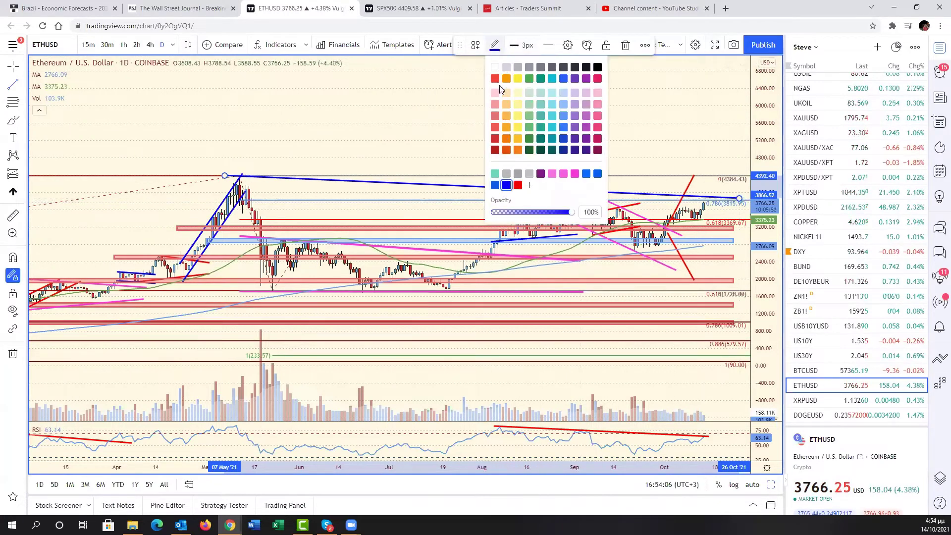
left_click(529, 79)
left_click(533, 129)
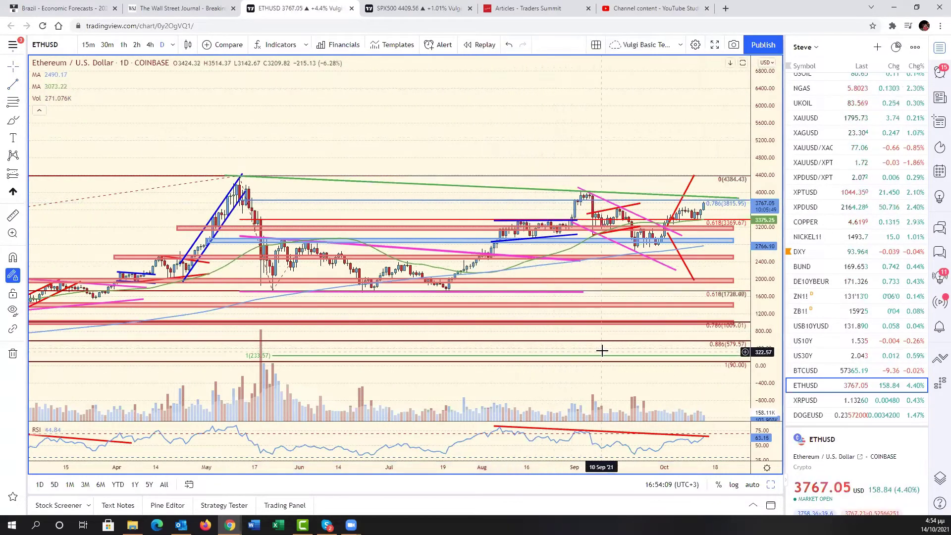
Sketch a green rounded-bottom arc beneath the candles with the Brush
left_click_drag(582, 334, 553, 306)
scroll(516, 309, "down", 3)
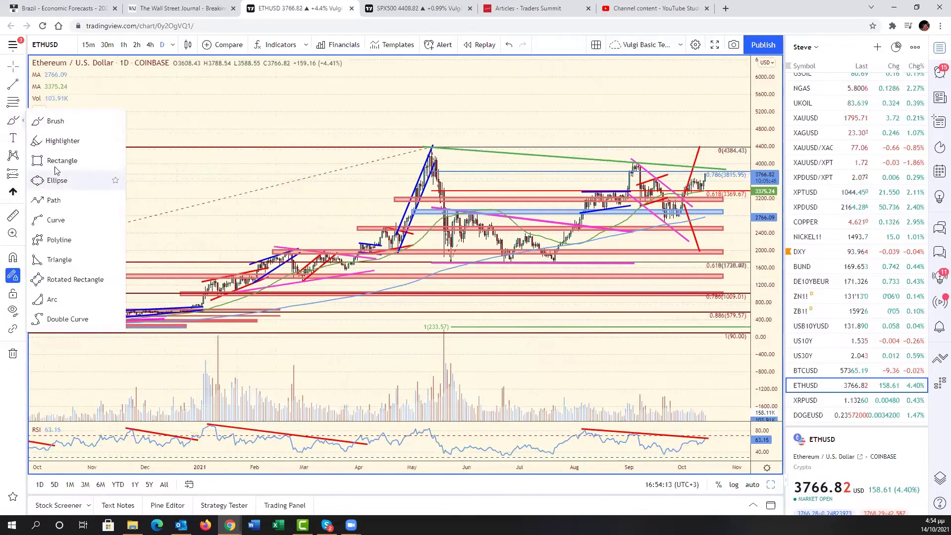
mouse_move(426, 207)
left_mouse_down()
mouse_move(448, 243)
mouse_move(510, 268)
mouse_move(580, 251)
mouse_move(607, 226)
mouse_move(642, 217)
mouse_move(686, 226)
mouse_move(713, 199)
mouse_move(717, 175)
left_mouse_up()
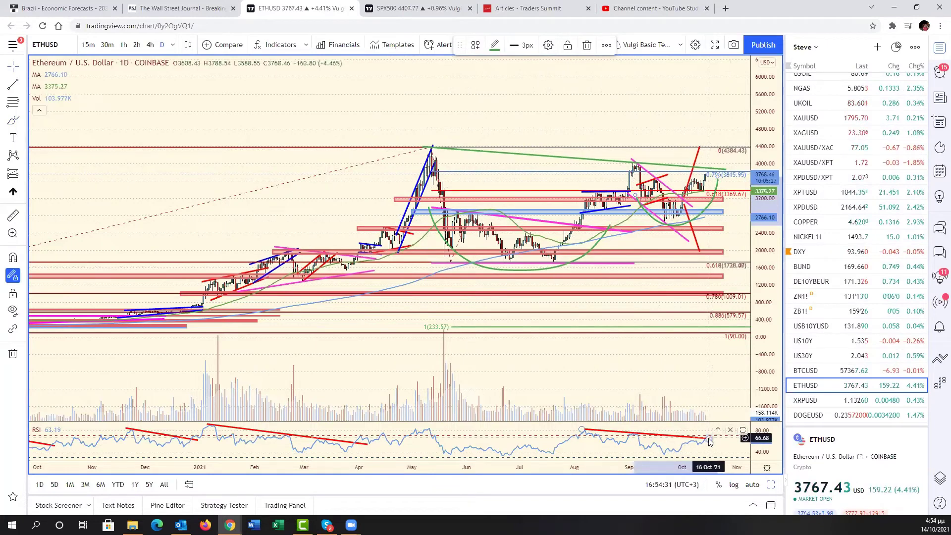
Extend the RSI trendline's right end further right
left_click_drag(712, 440, 717, 440)
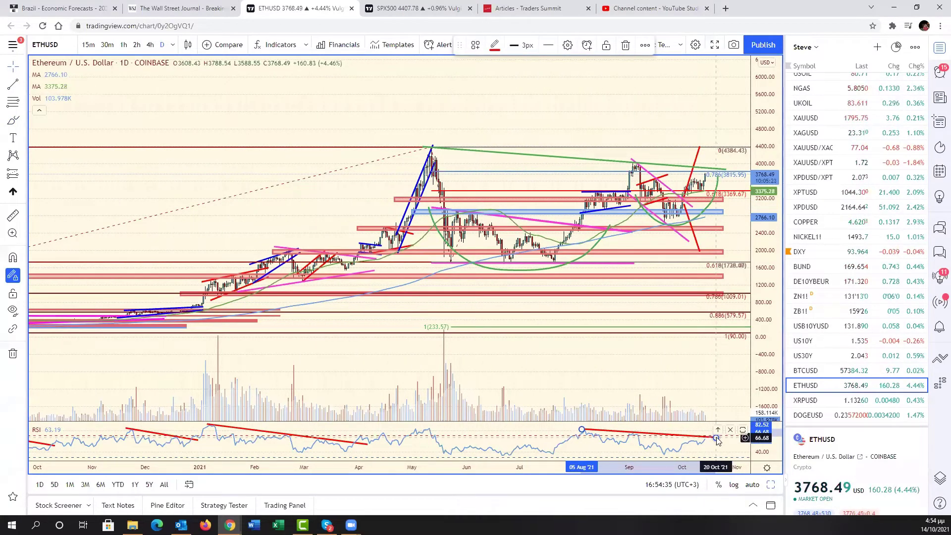
scroll(688, 203, "up", 3)
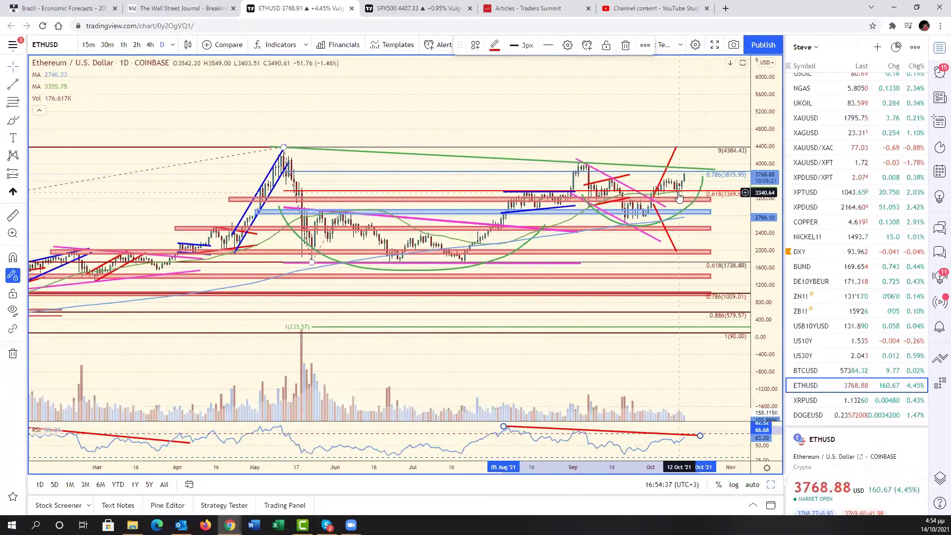
scroll(678, 197, "up", 2)
scroll(681, 199, "up", 2)
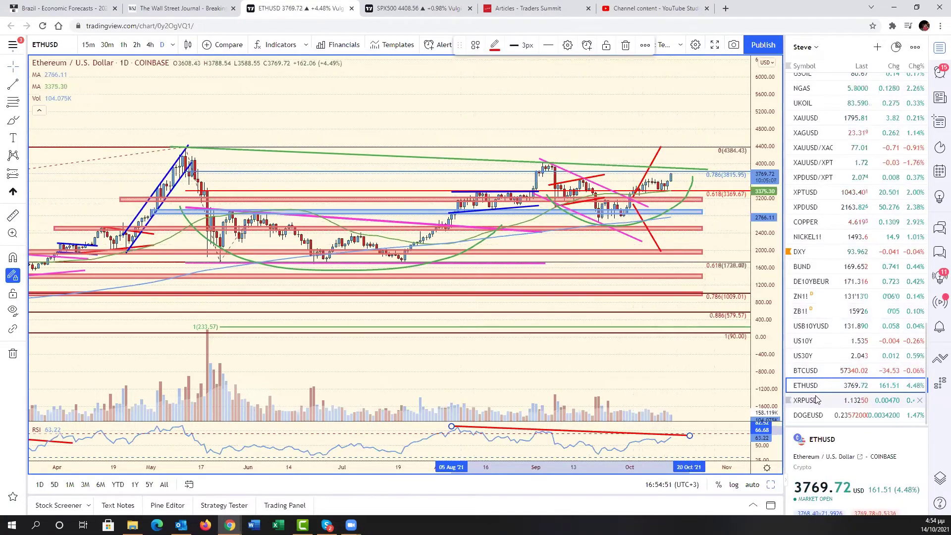
Pan the ETHUSD chart to earlier dates and auto-fit its price scale
right_click(655, 352)
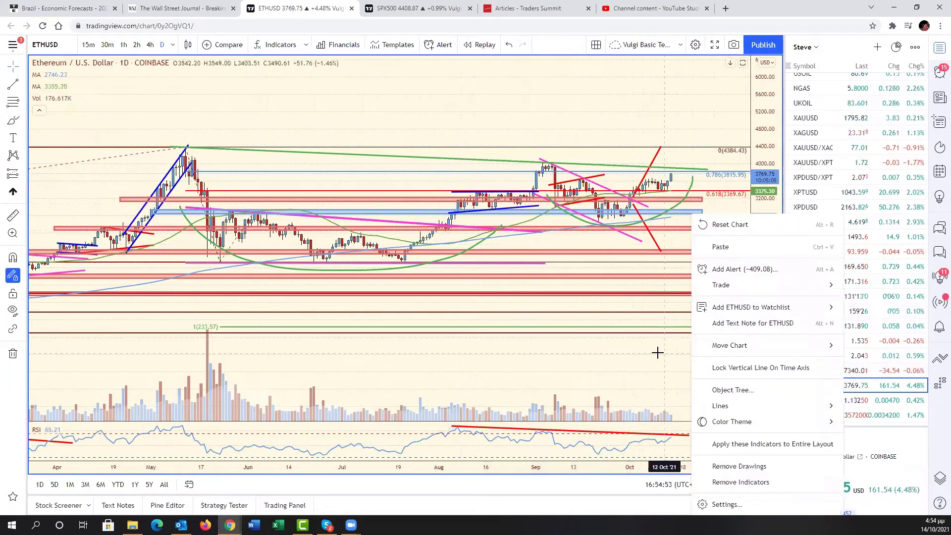
key("Escape")
left_click_drag(655, 352, 709, 362)
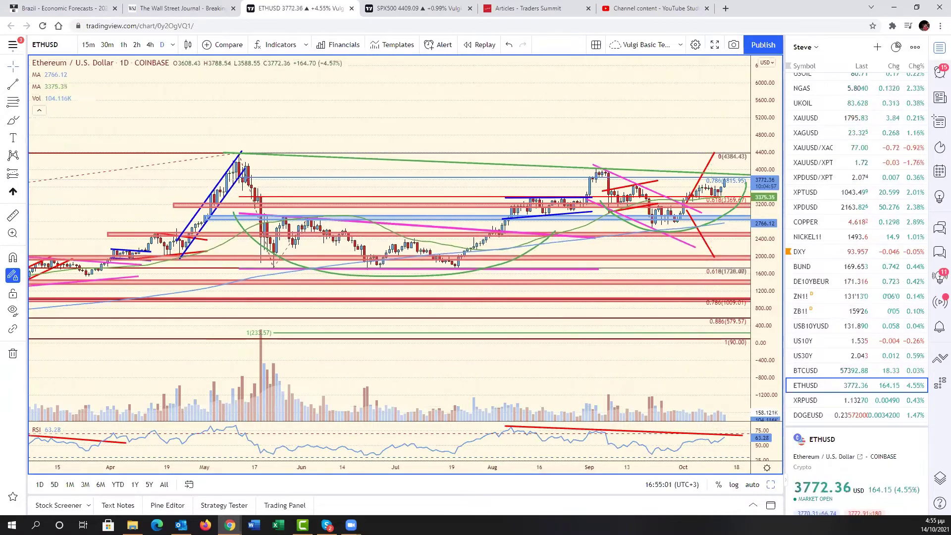
left_click(752, 485)
Return to the six-chart grid and load DJI into the top-left chart
key("alt+Return")
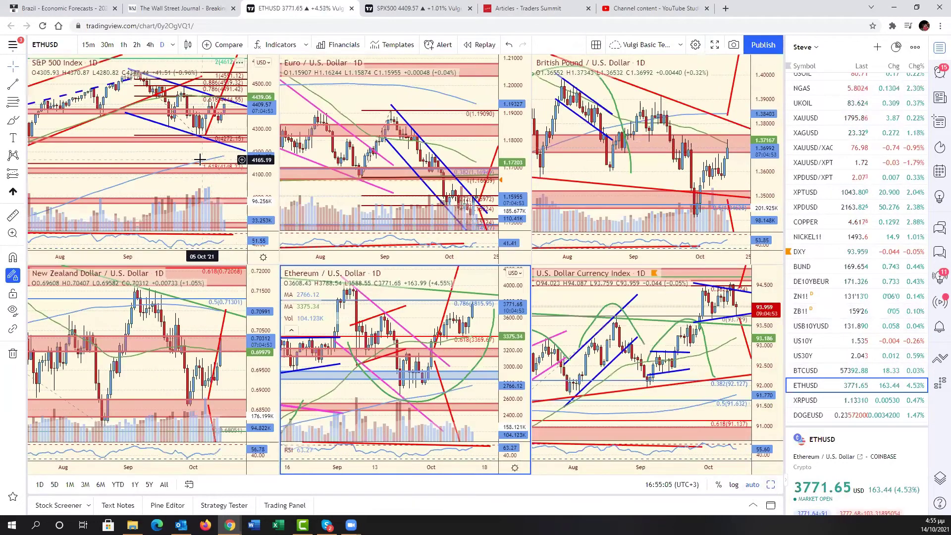
left_click(211, 169)
left_click(853, 95)
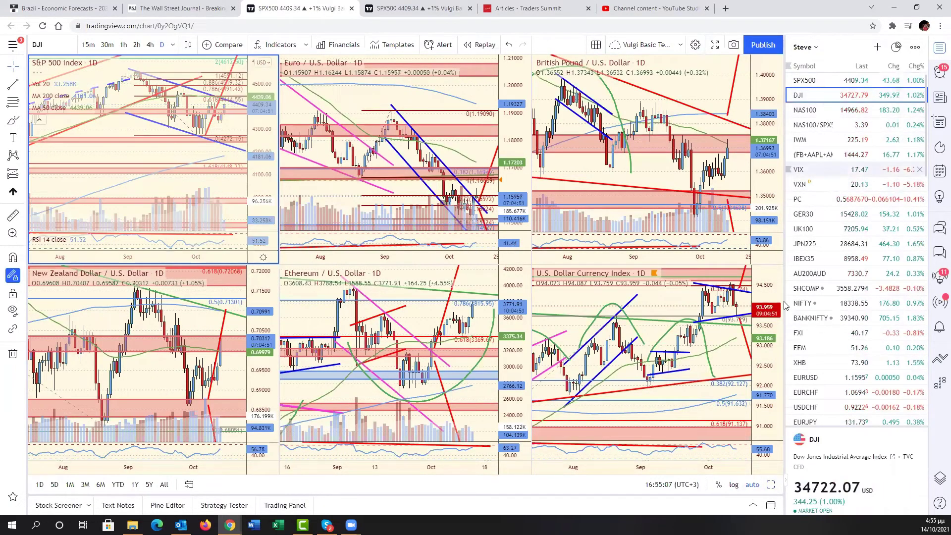
Maximize the Dow Jones chart, compress its price scale, and pan to reveal December
left_click(772, 485)
scroll(687, 253, "down", 2)
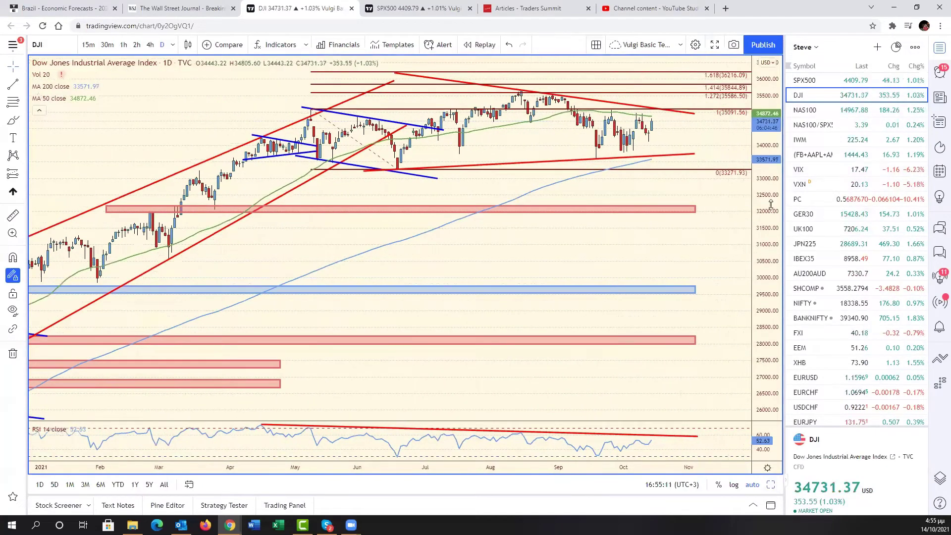
left_click_drag(771, 203, 771, 232)
left_click_drag(669, 246, 697, 294)
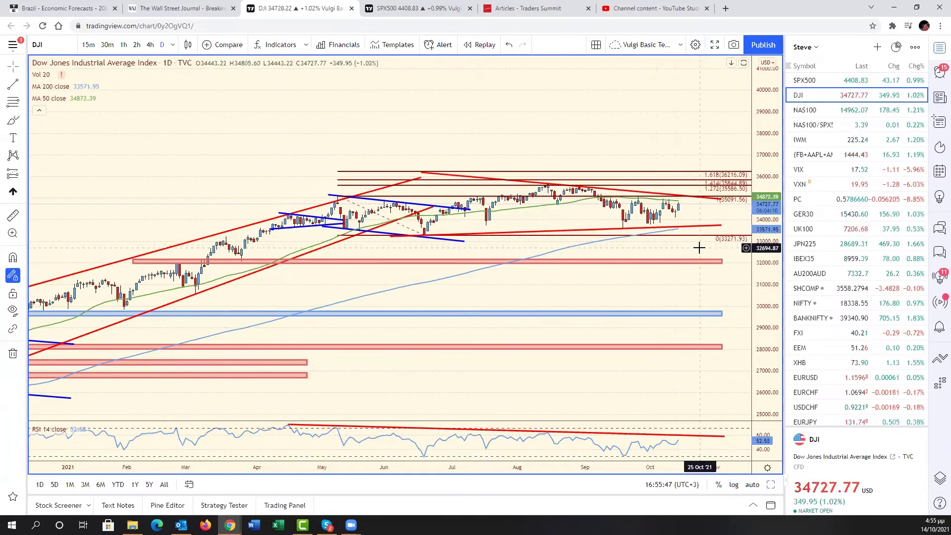
left_click_drag(698, 247, 719, 279)
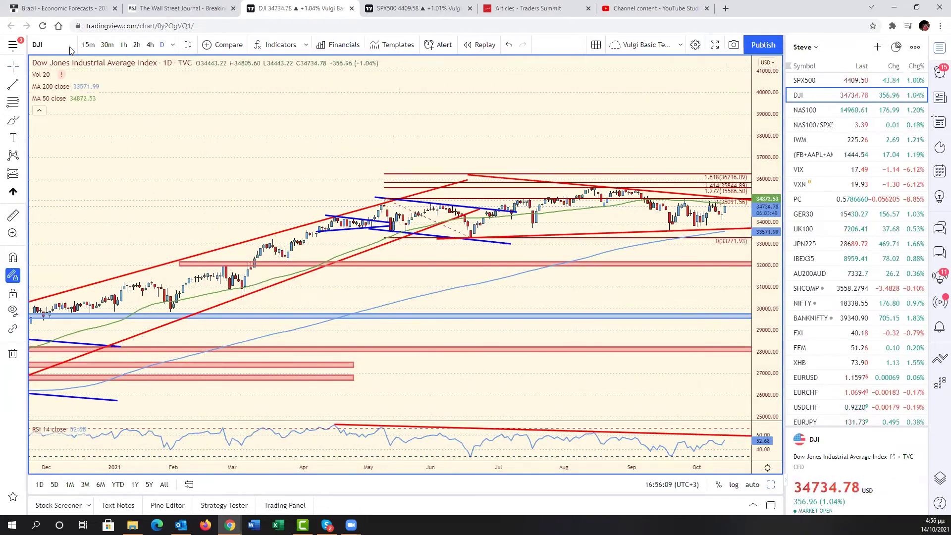
Search 'ABC' and load the ABCAM PLC ORD 0.2P (LSE) chart in place of the Dow Jones
left_click(53, 44)
type("ABC")
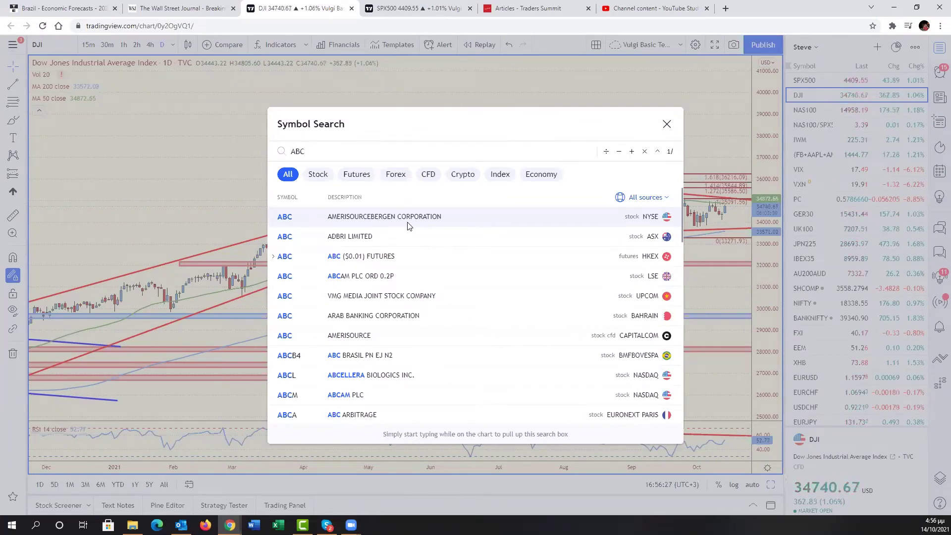
left_click(369, 284)
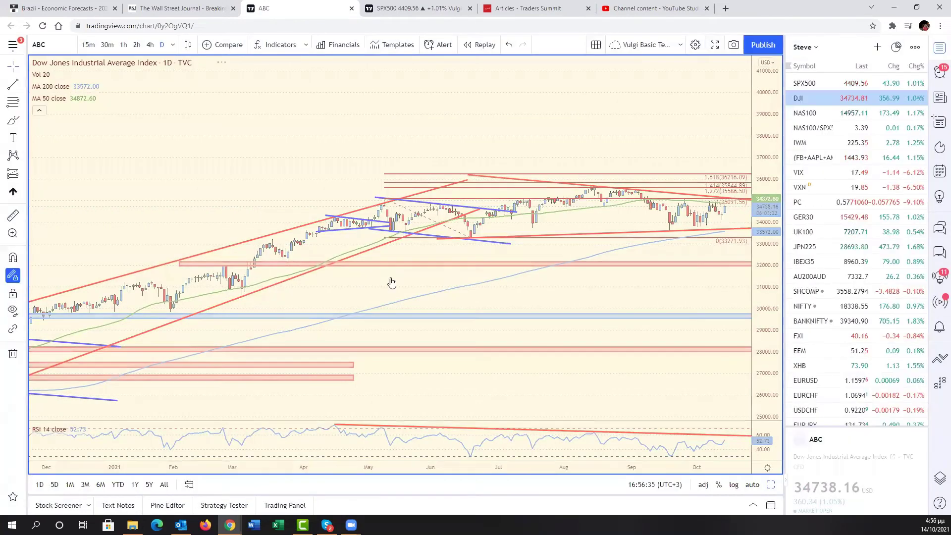
Zoom the ABCAM time axis out and back in to show the blue channel since 2019
scroll(616, 360, "down", 4)
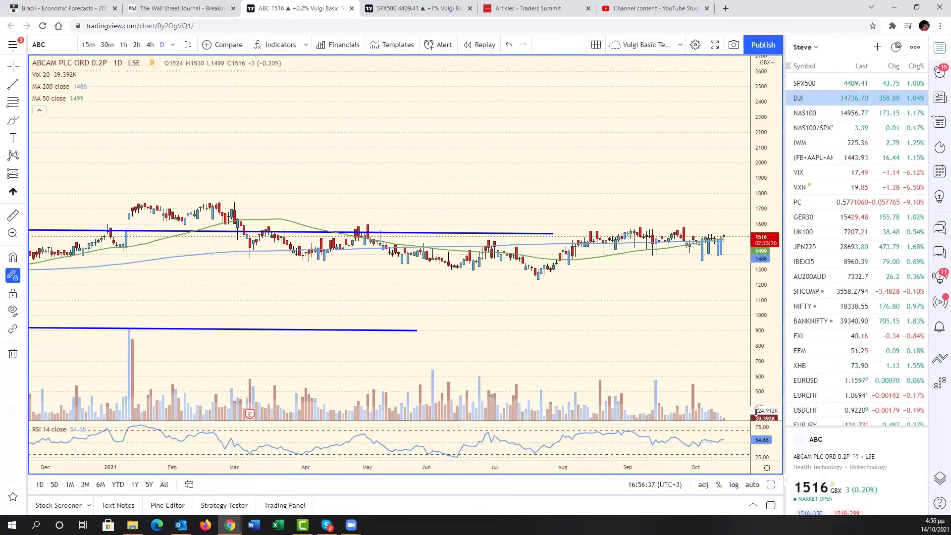
scroll(616, 360, "down", 3)
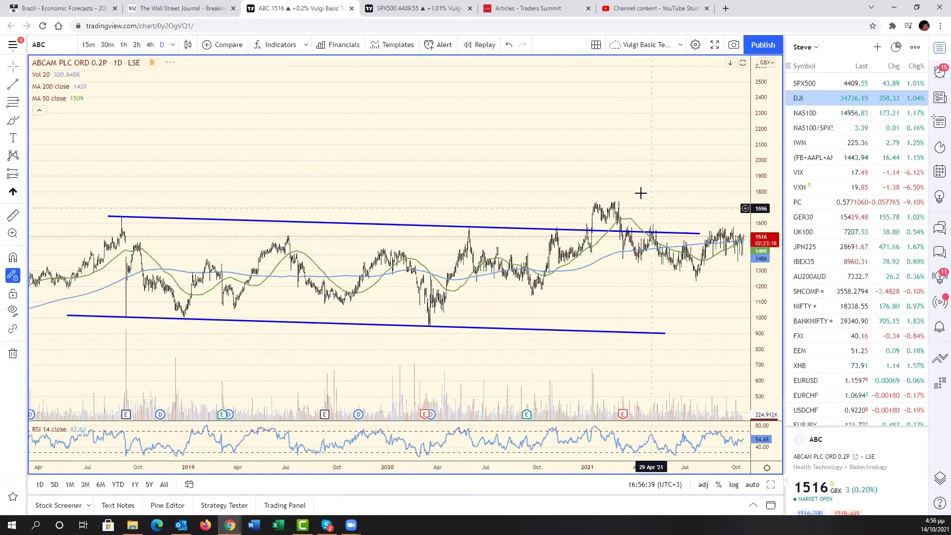
right_click(643, 193)
left_click(564, 172)
scroll(495, 168, "down", 2)
scroll(460, 168, "down", 5)
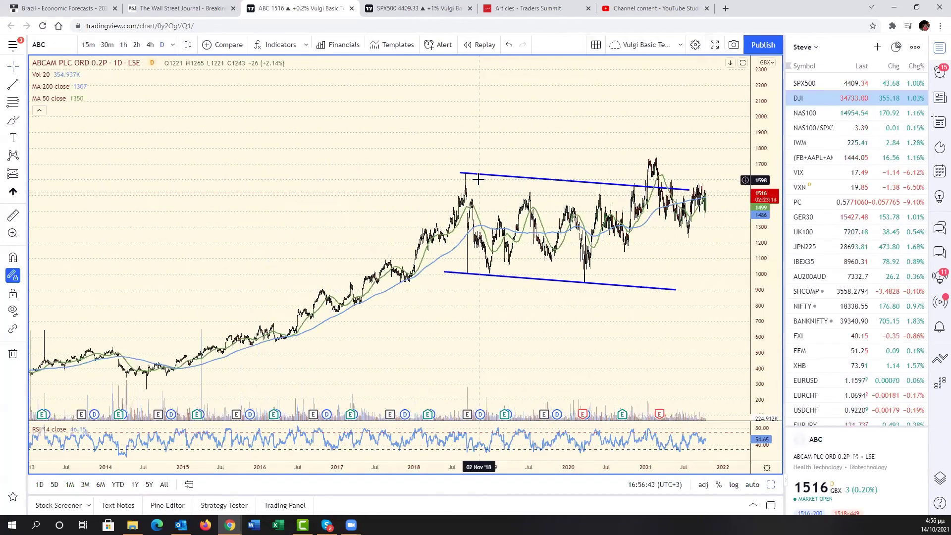
scroll(478, 179, "up", 2)
scroll(478, 179, "up", 2)
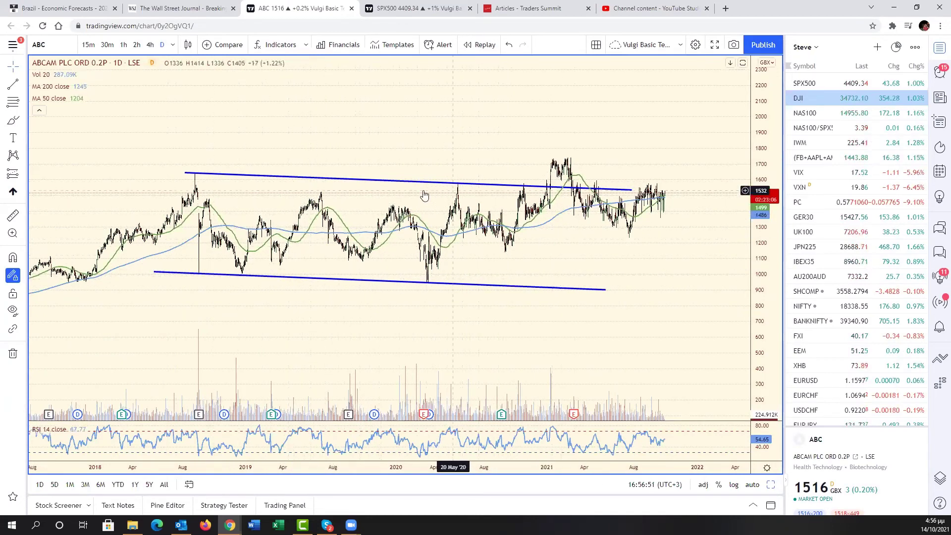
scroll(543, 256, "up", 1)
scroll(542, 256, "up", 1)
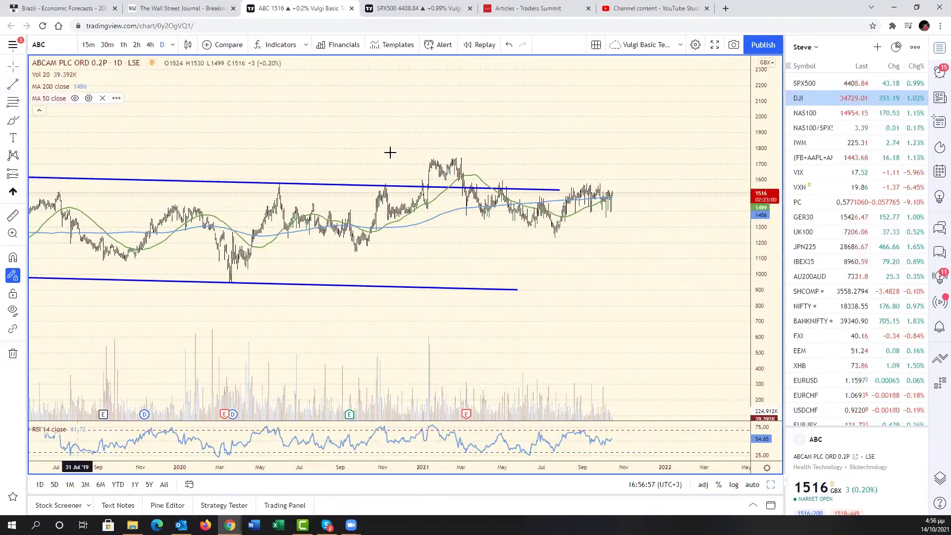
Draw a red trend line from the February 2021 peak to late September 2021
left_click(449, 154)
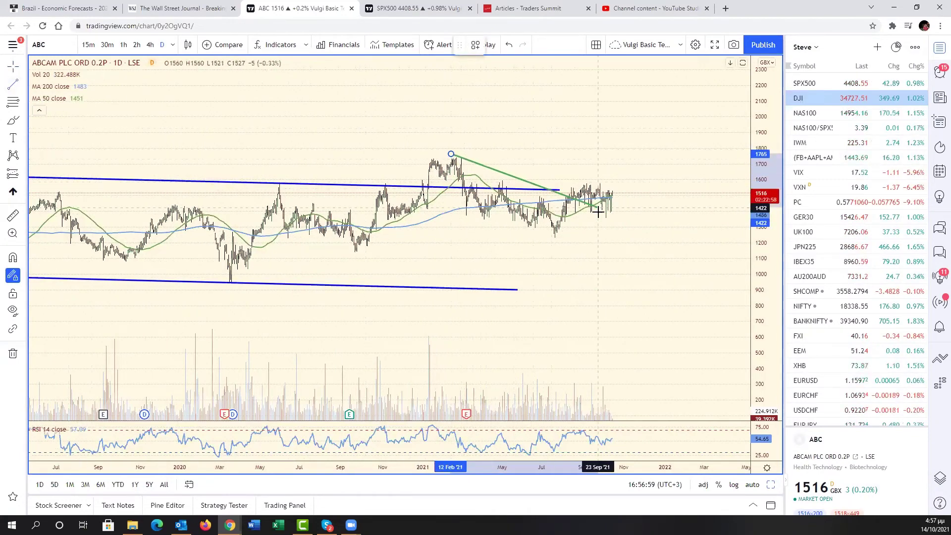
left_click(595, 223)
left_click(496, 45)
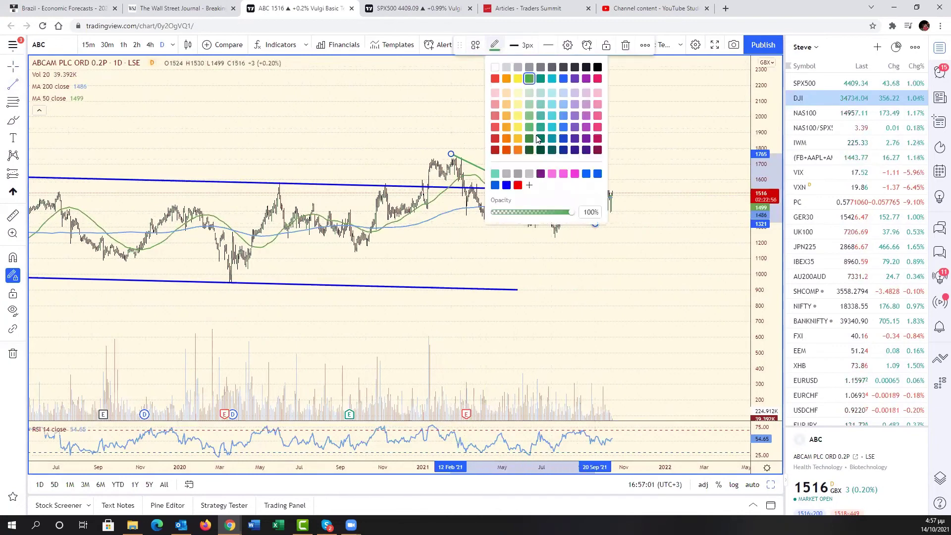
left_click(519, 184)
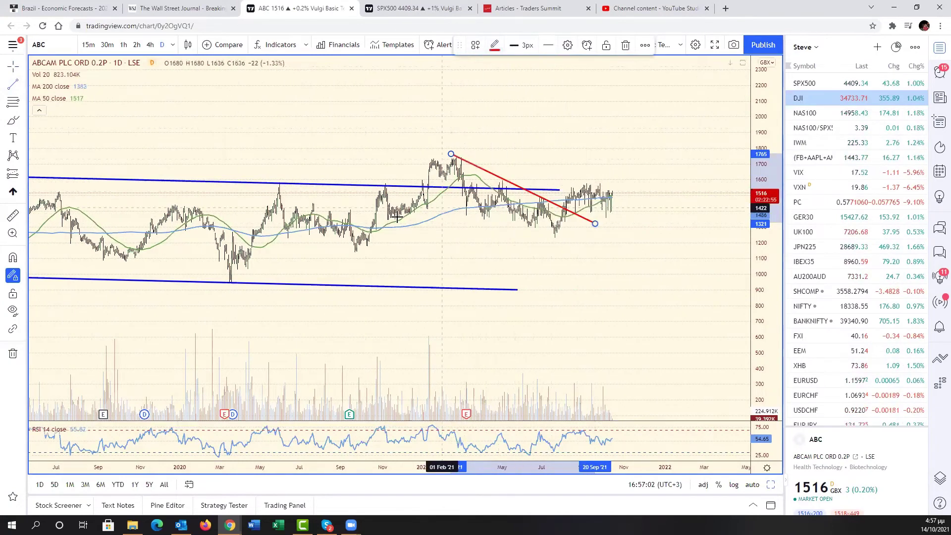
Draw the lower wedge line from the January 2021 low to September, then deselect it
left_click(429, 212)
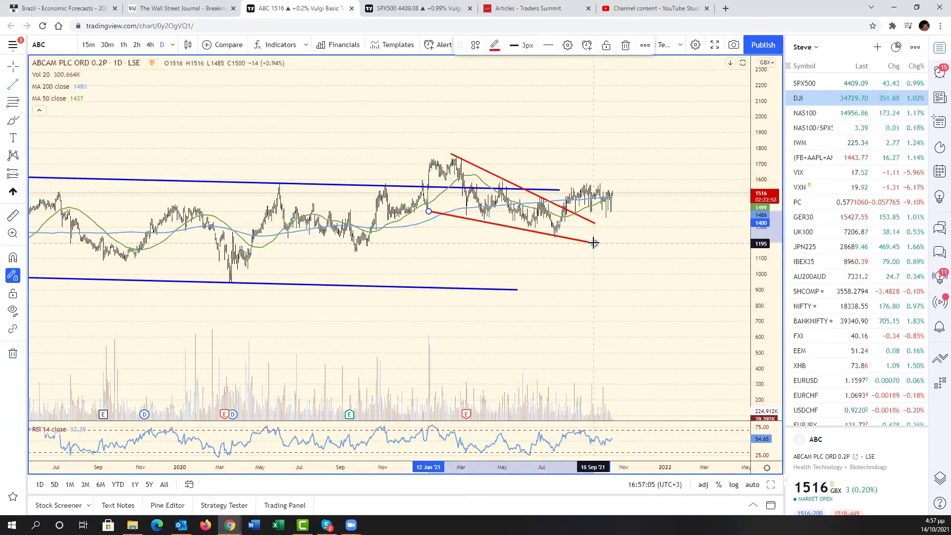
left_click(594, 242)
scroll(535, 248, "up", 2)
scroll(535, 248, "down", 3)
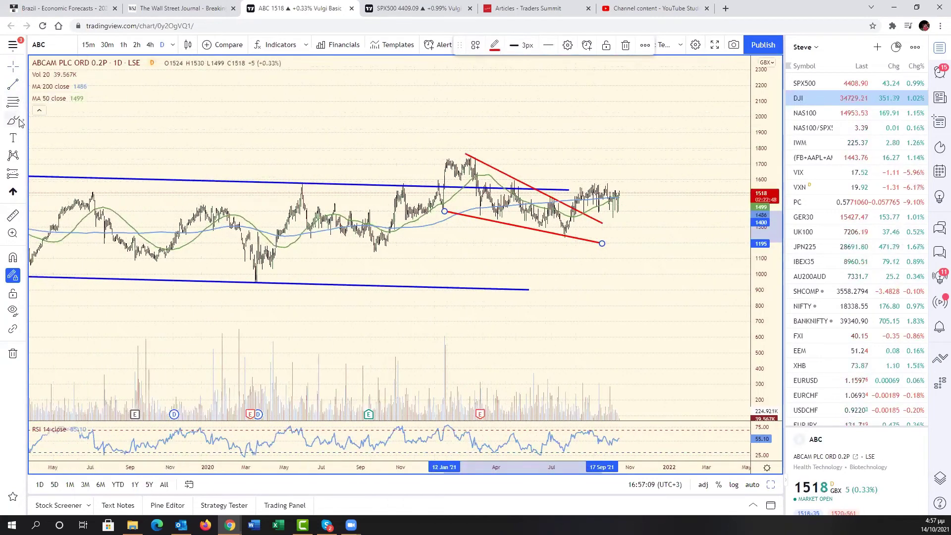
left_click(491, 174)
left_click_drag(479, 177, 566, 233)
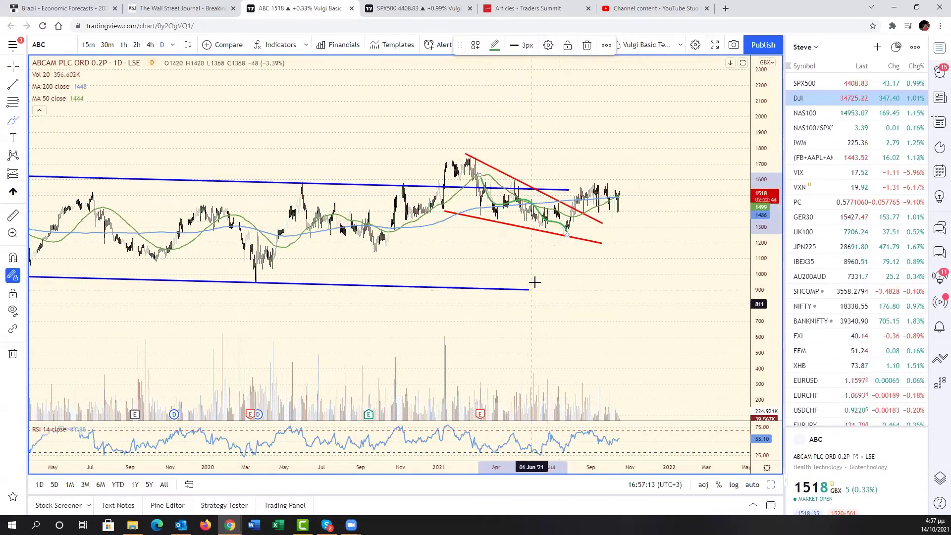
Zoom in on the 2021 area and browse the line drawing tools list
scroll(572, 292, "up", 3)
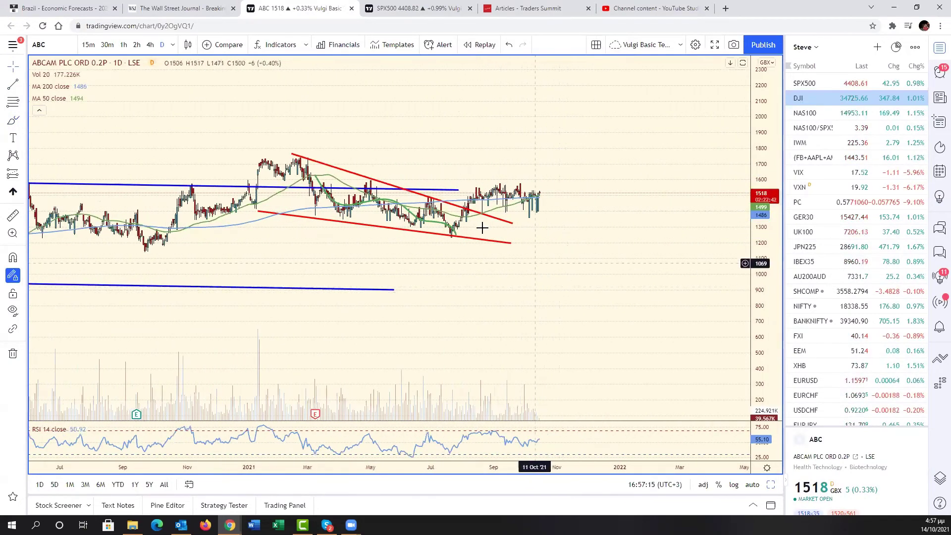
scroll(484, 224, "up", 3)
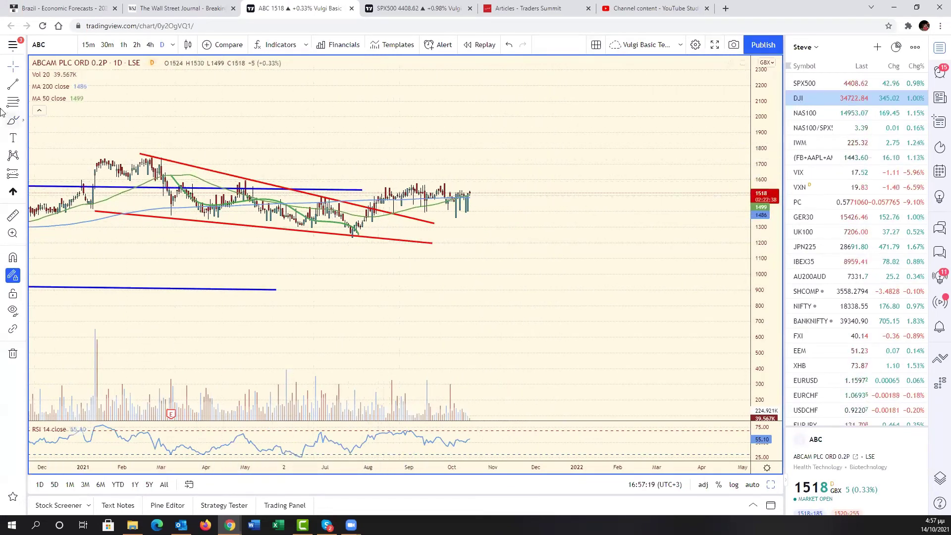
left_click(23, 84)
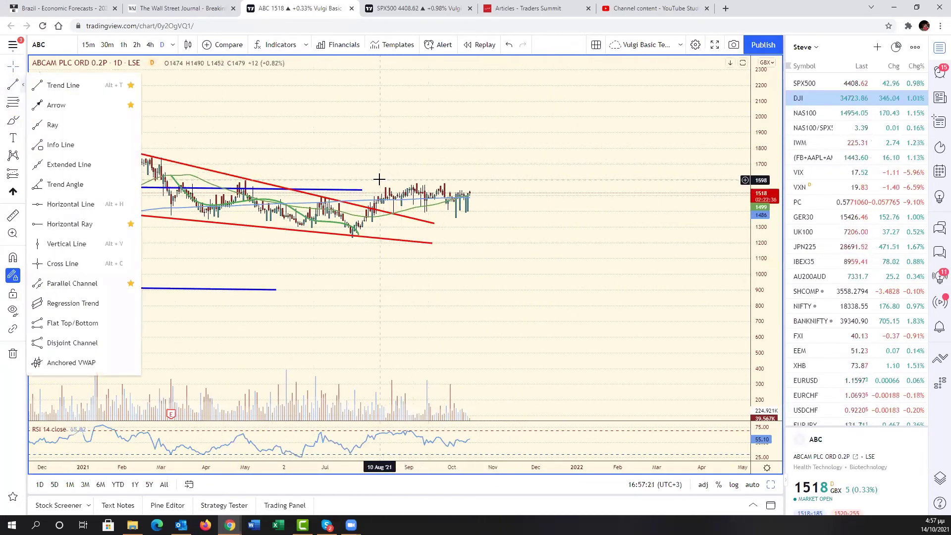
left_click(379, 210)
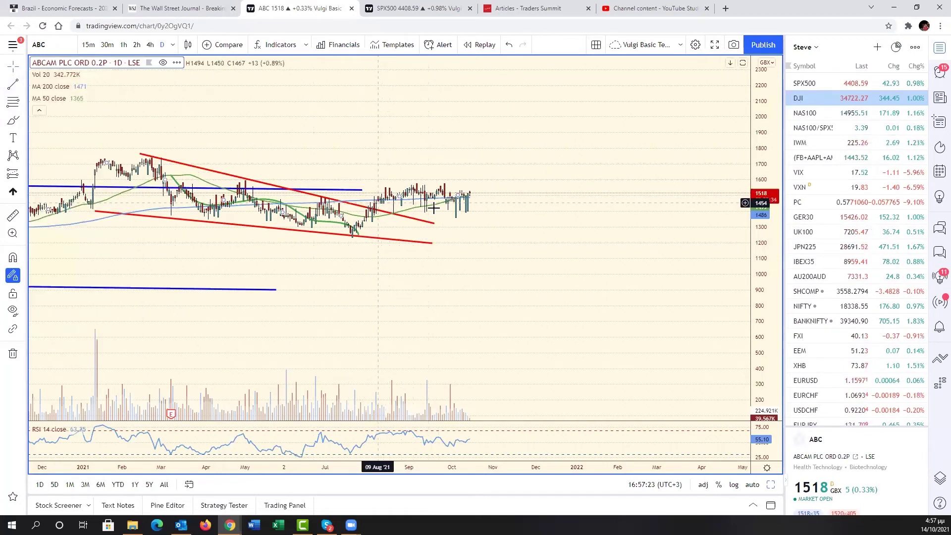
Pan and zoom the chart to frame the late-June 2021 low of the falling wedge
scroll(514, 250, "down", 4)
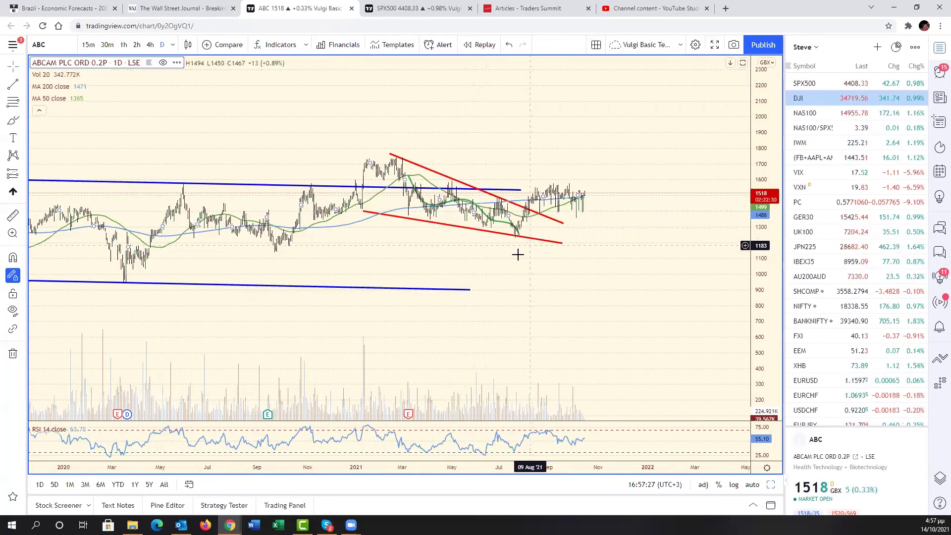
scroll(510, 259, "down", 2)
scroll(510, 262, "up", 4)
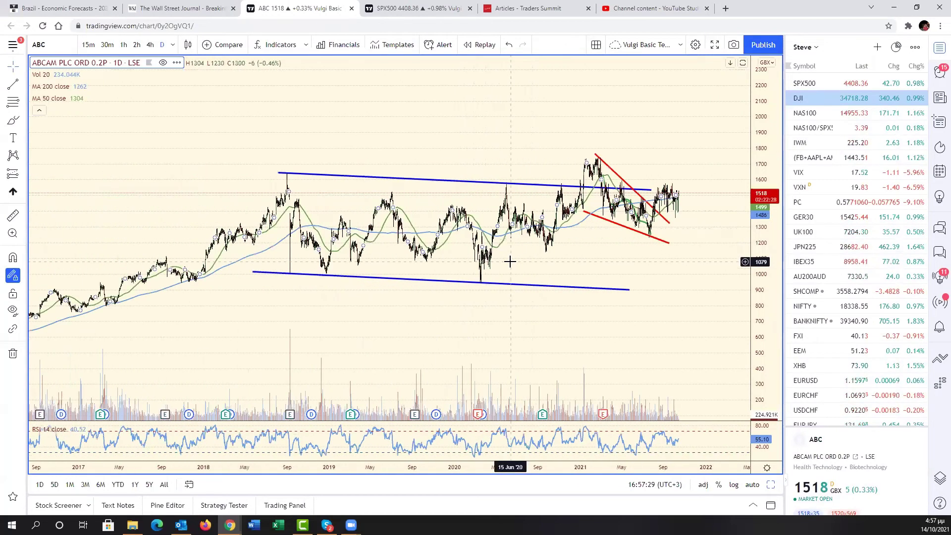
scroll(510, 261, "up", 4)
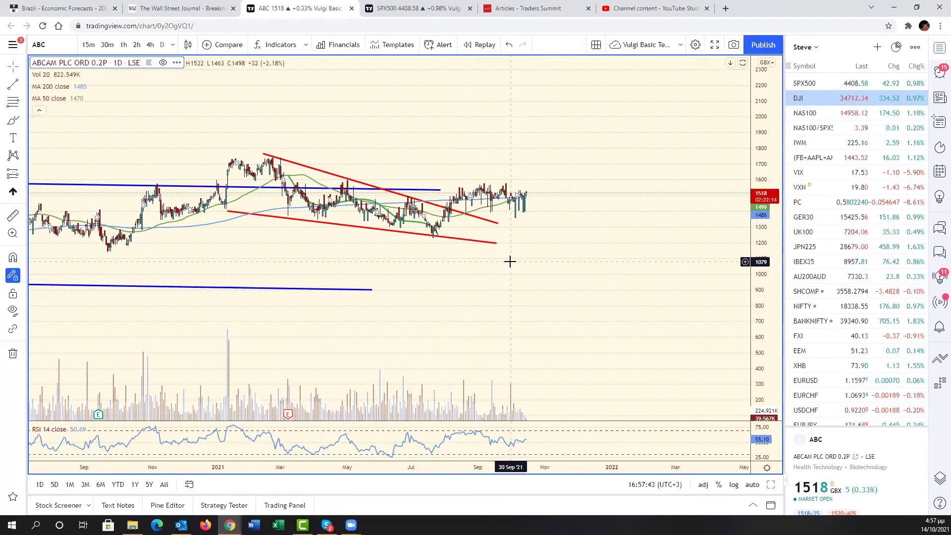
scroll(386, 268, "left", 5)
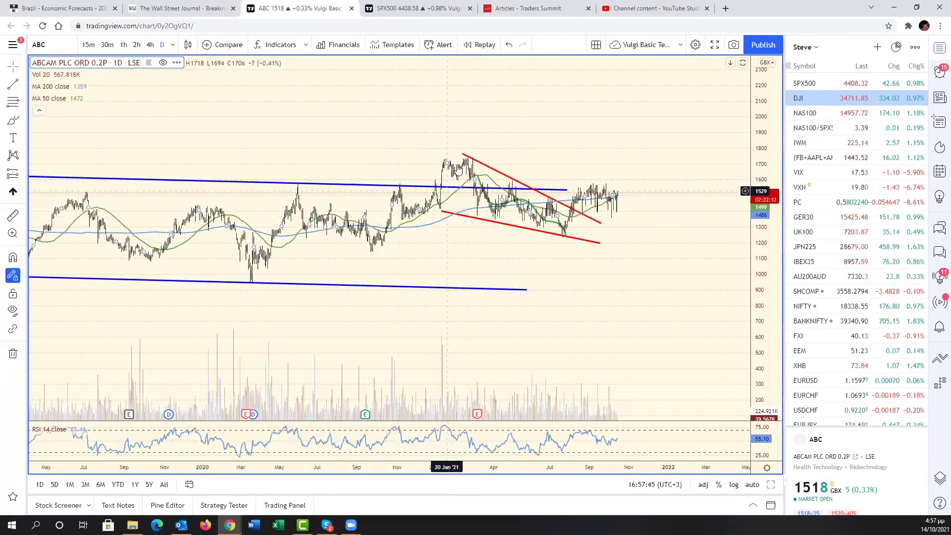
scroll(527, 174, "down", 3)
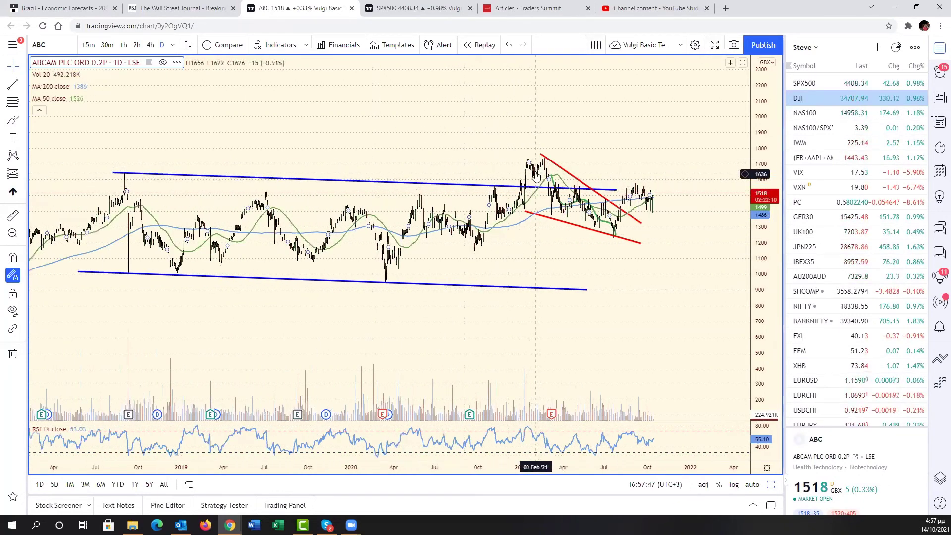
scroll(559, 247, "up", 5)
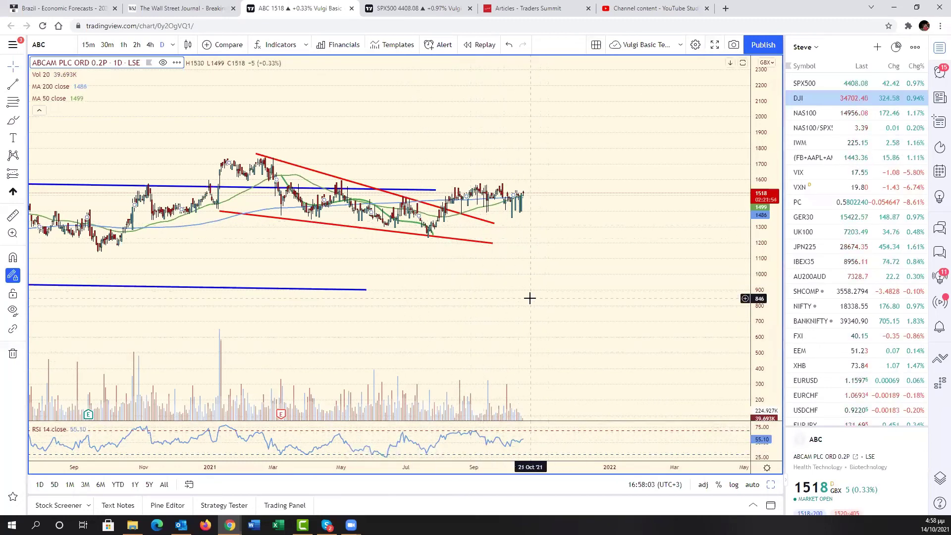
scroll(530, 298, "up", 2)
scroll(529, 297, "down", 5)
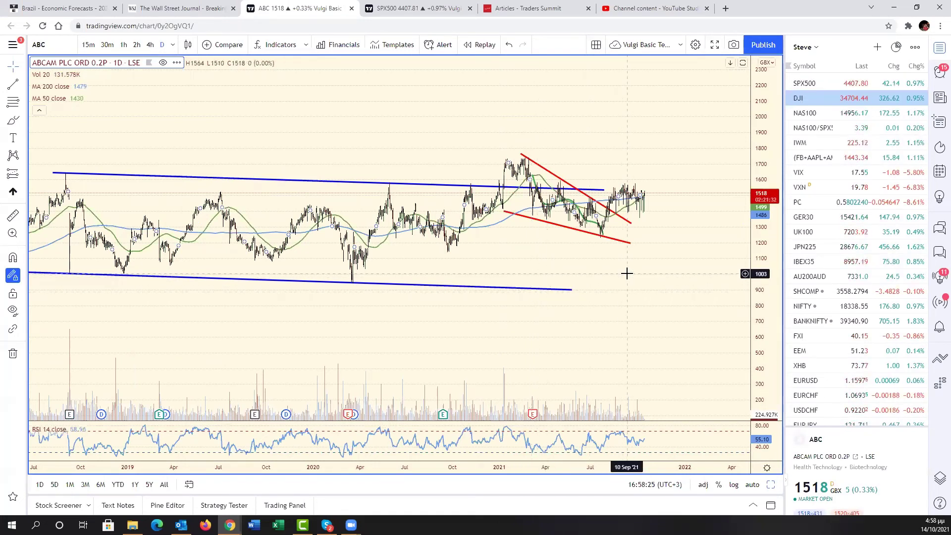
scroll(627, 273, "up", 5)
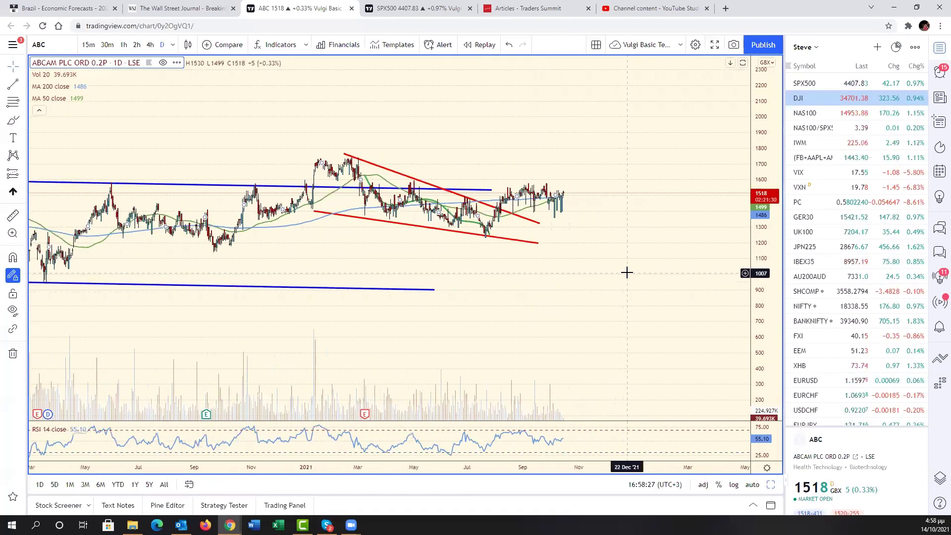
Draw a level line at about 1214 GBX starting from the June 2021 low
left_click(465, 240)
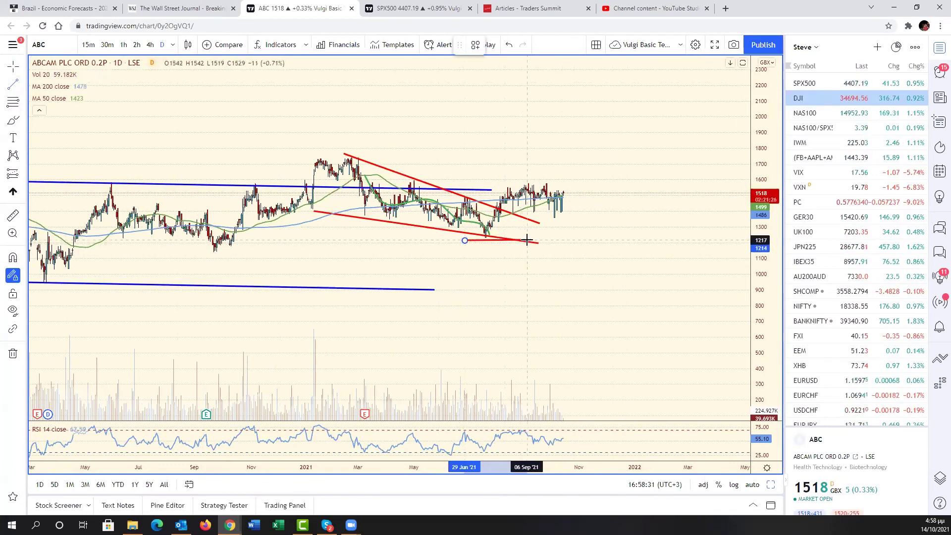
left_click(526, 240)
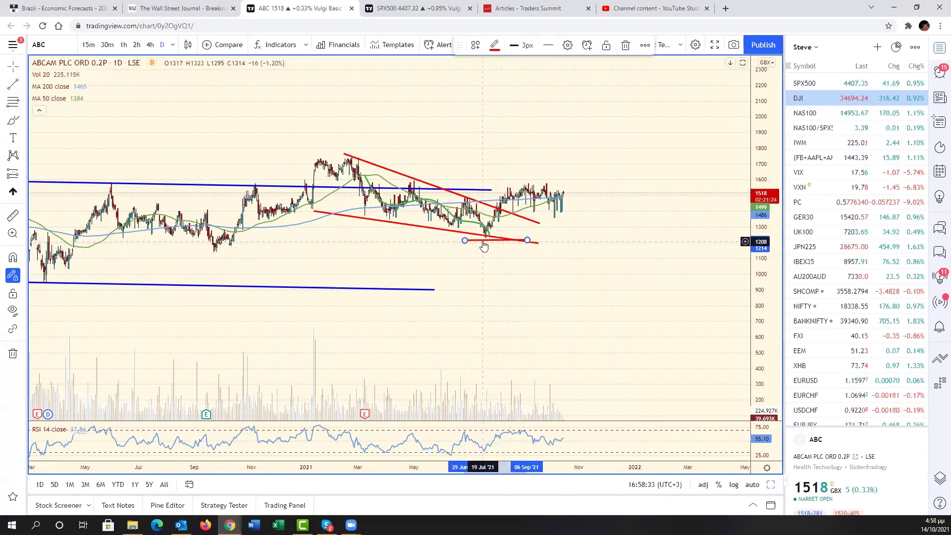
left_click_drag(482, 241, 478, 240)
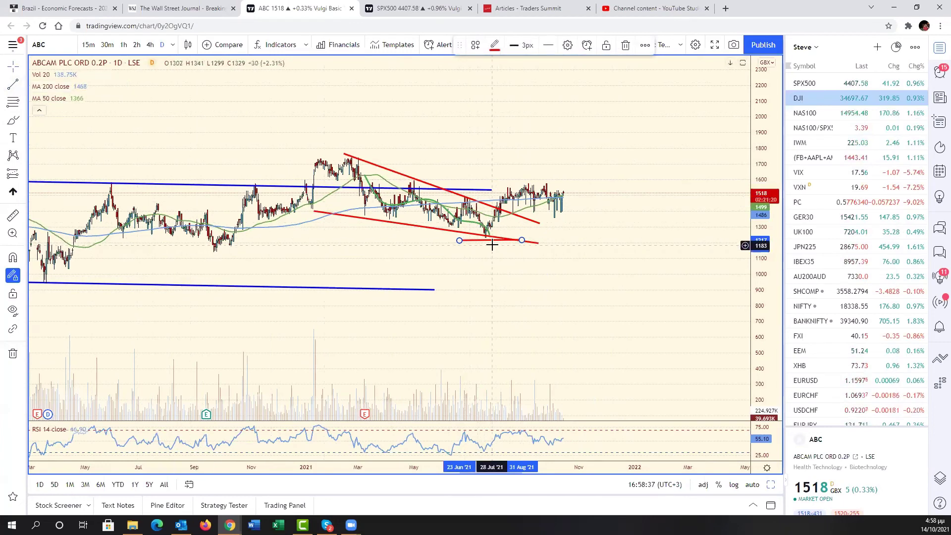
Colour the new support line green
left_click(494, 45)
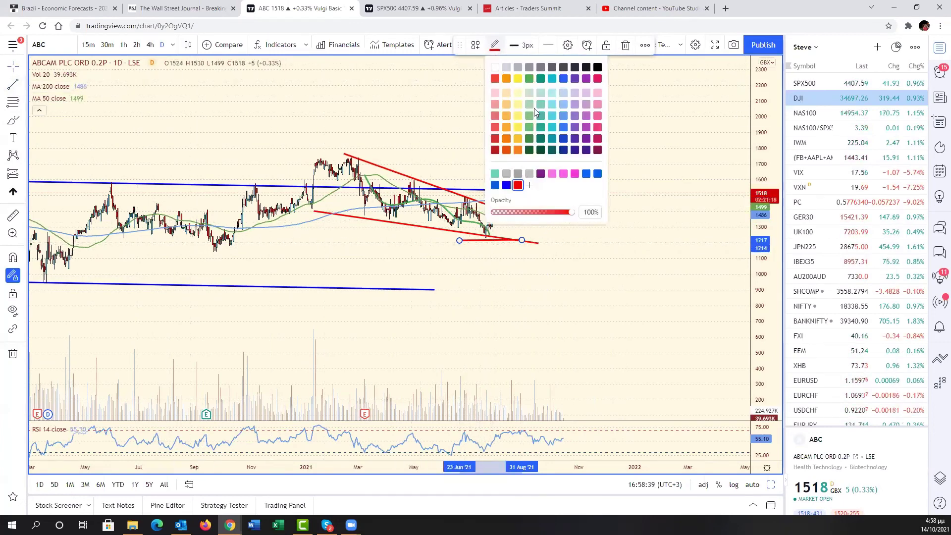
left_click(529, 78)
left_click(575, 174)
right_click(582, 215)
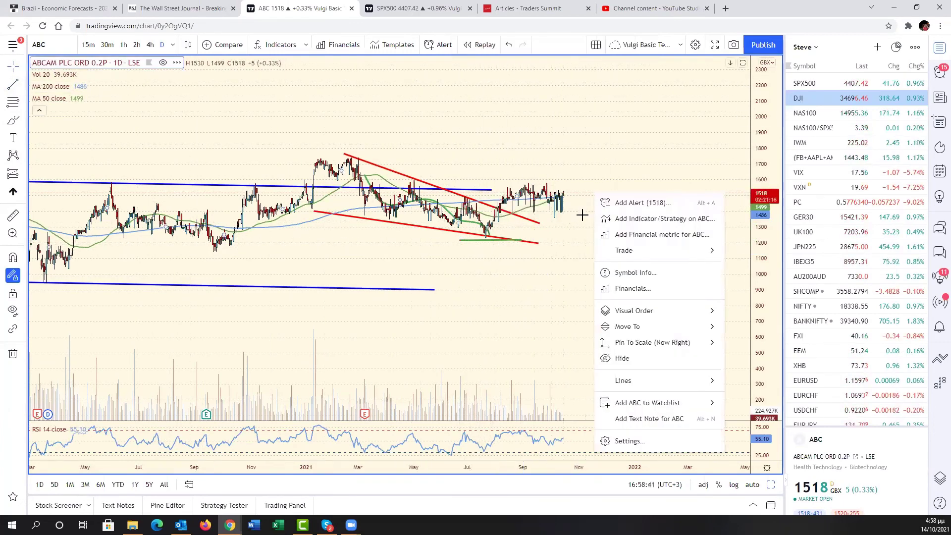
left_click(546, 239)
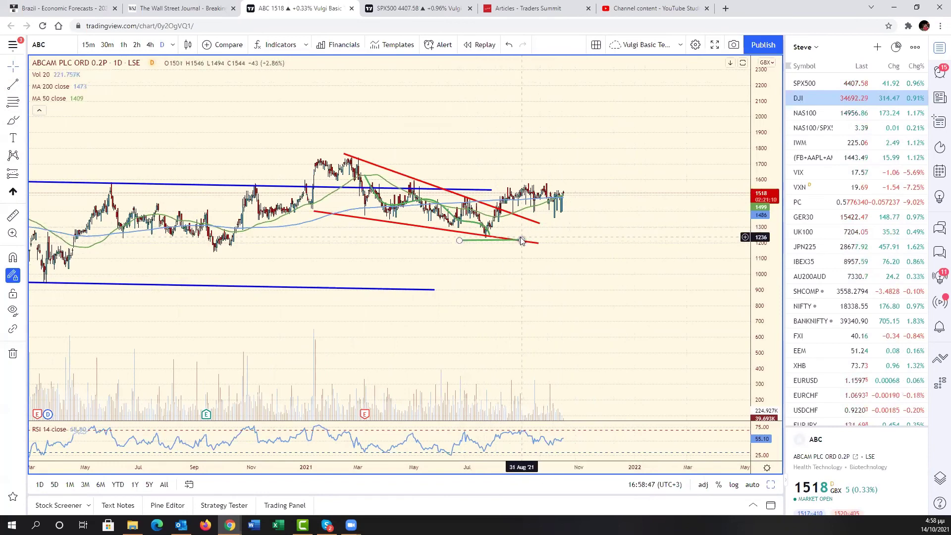
Extend the green support line right past the latest prices and deselect it
left_click_drag(521, 240, 528, 240)
left_click_drag(586, 246, 633, 243)
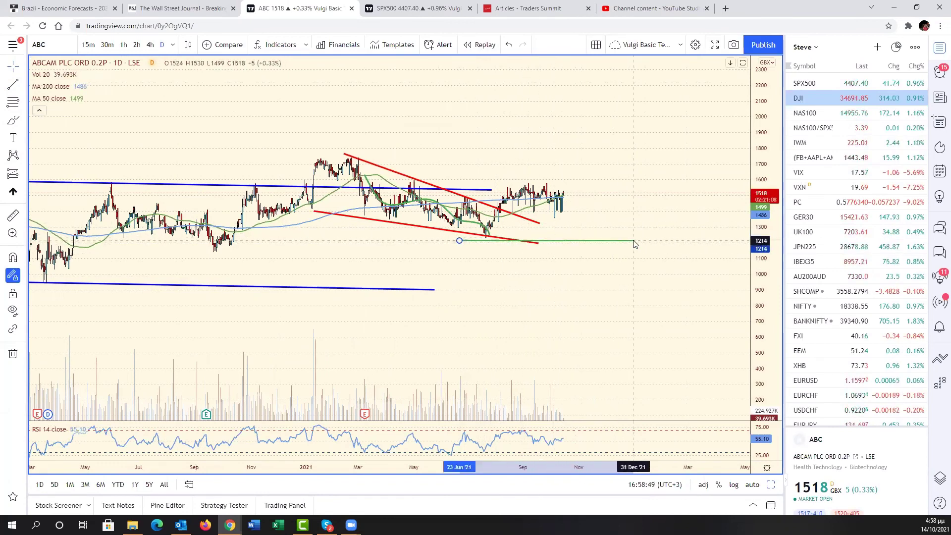
left_click(569, 344)
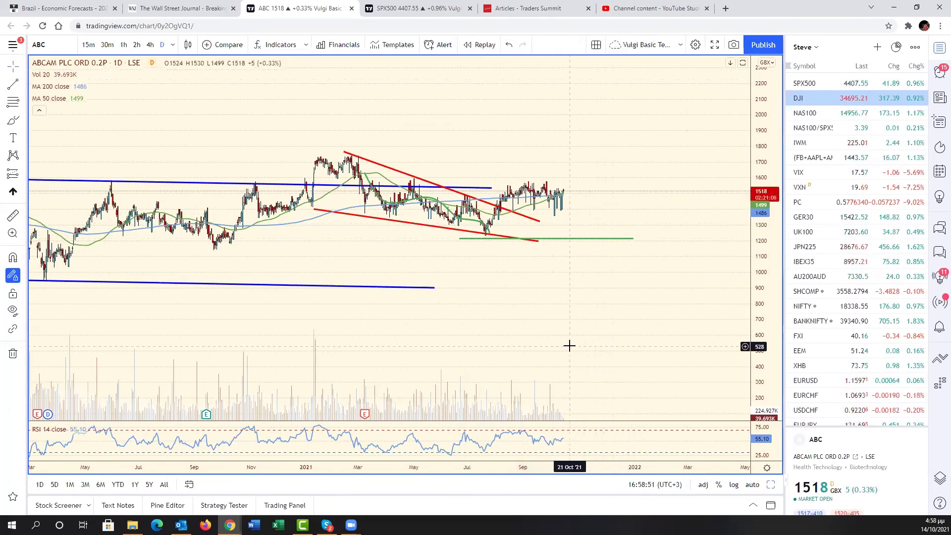